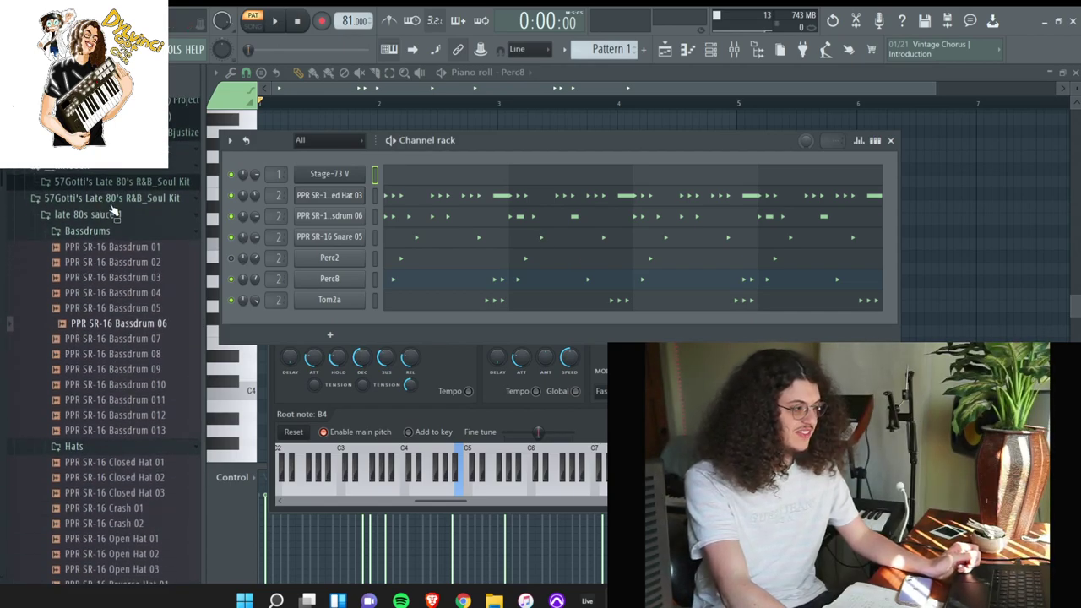
Browse the 57Gotti's Late 80's R&B_Soul Kit folder and play back the drum pattern
click(104, 210)
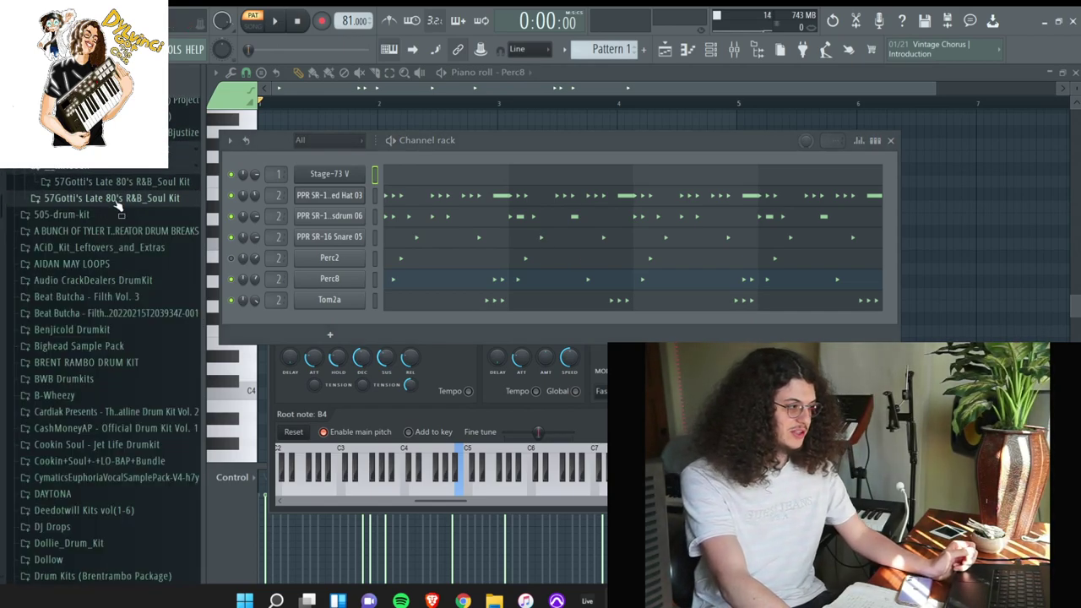
click(118, 204)
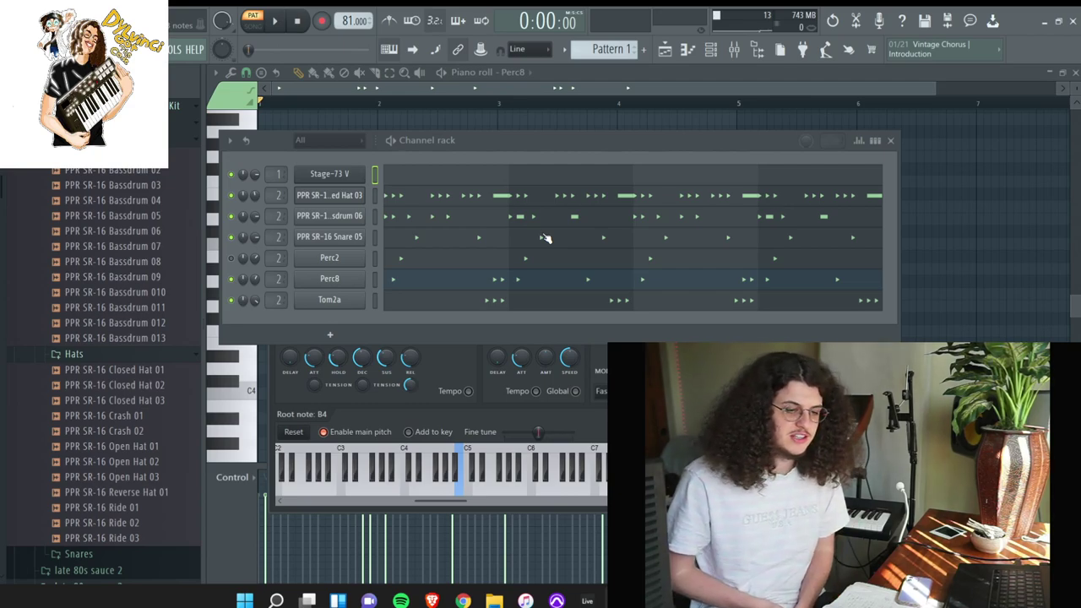
click(515, 160)
key(space)
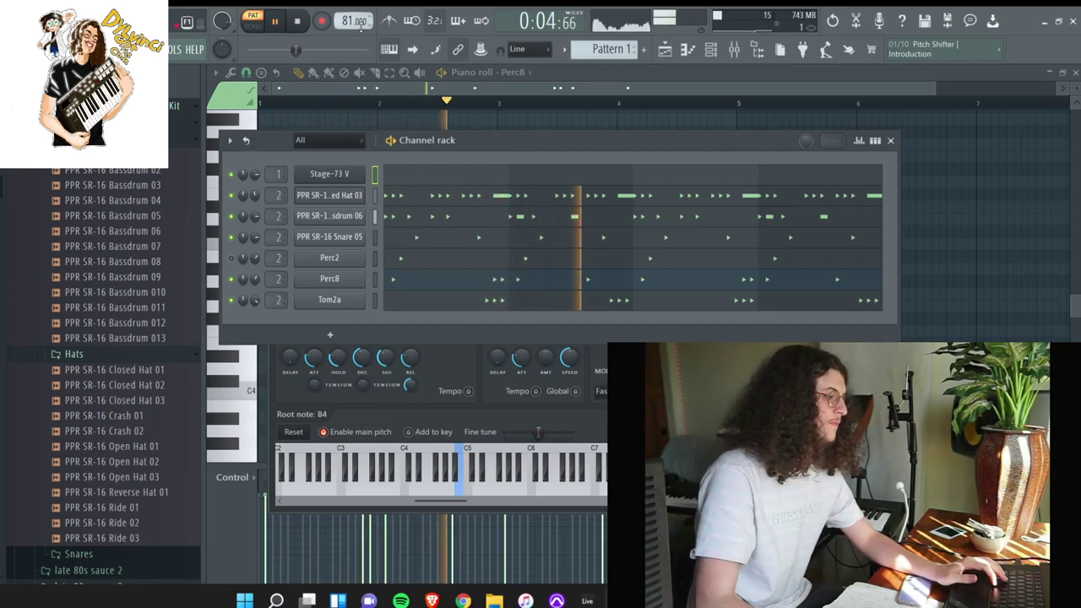
Add Omnisphere to the channel rack and open the soundsource browser for its layer A
scroll(104, 175, up, 10)
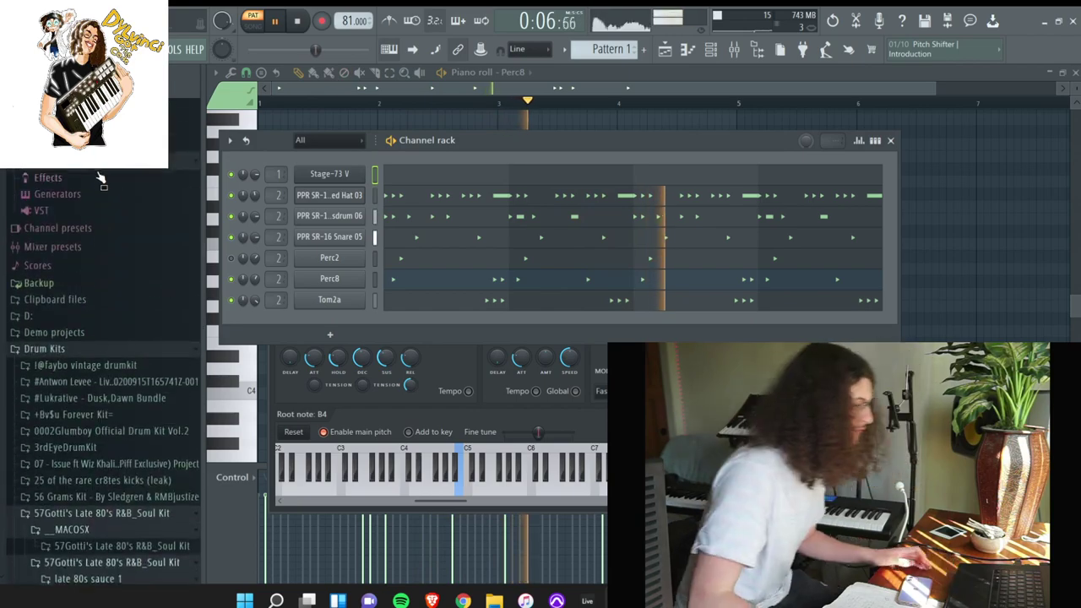
scroll(101, 372, down, 10)
drag(54, 384, 354, 317)
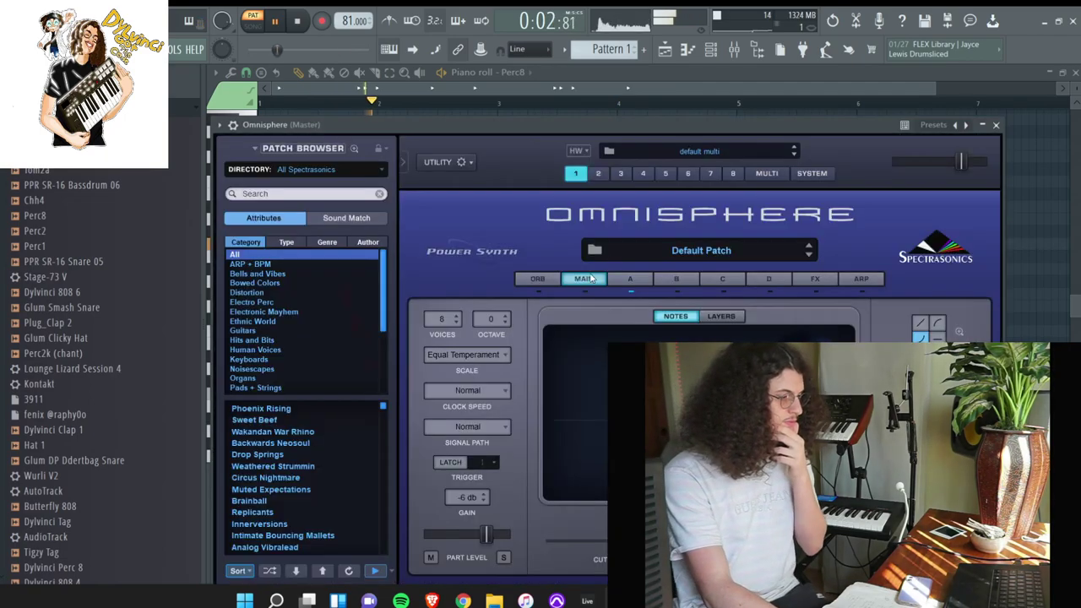
click(631, 280)
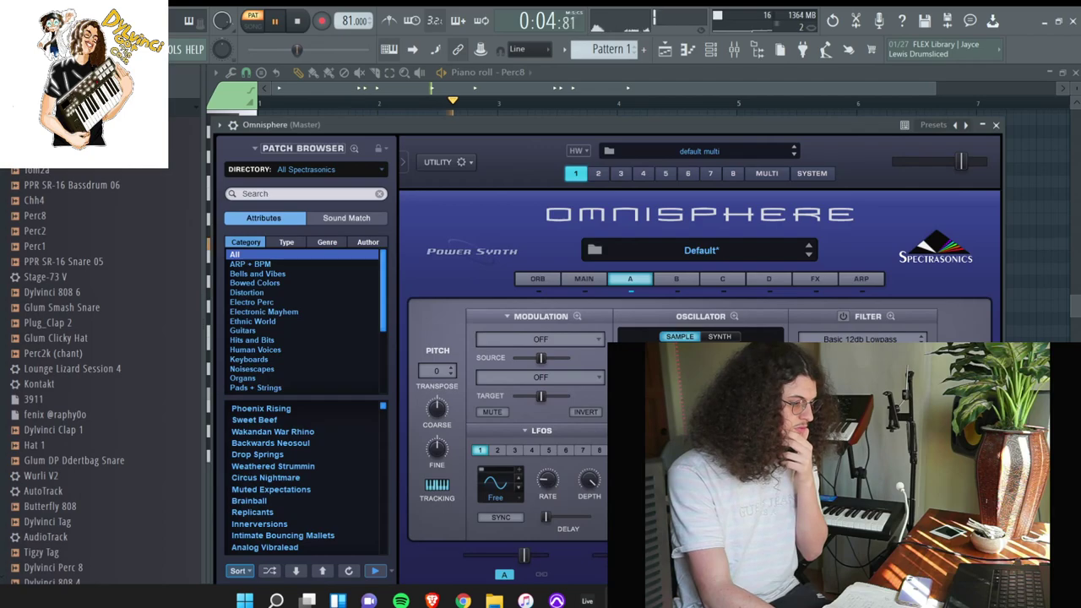
click(701, 355)
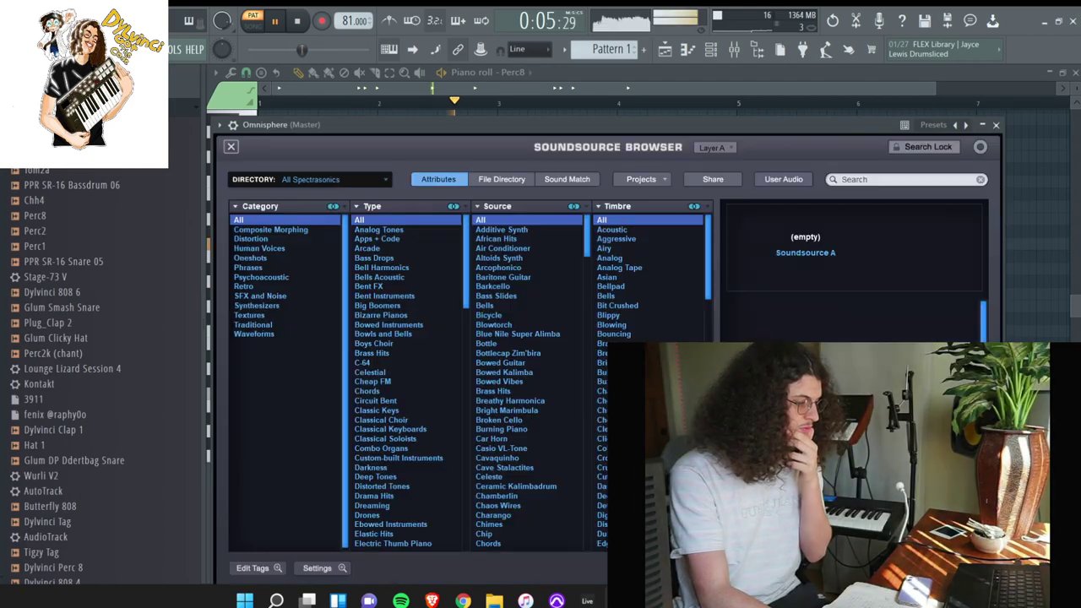
Filter the soundsources to Synthesizers, search for d50 and audition the results through to D-50 Nylon Atmosphere
click(281, 306)
click(894, 181)
text(d50)
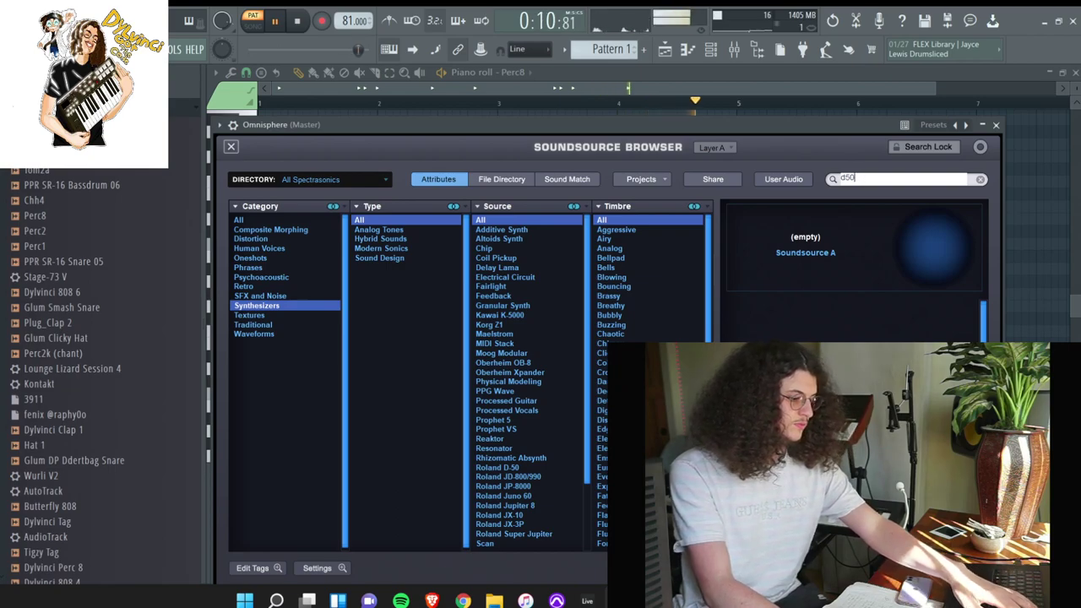
key(Return)
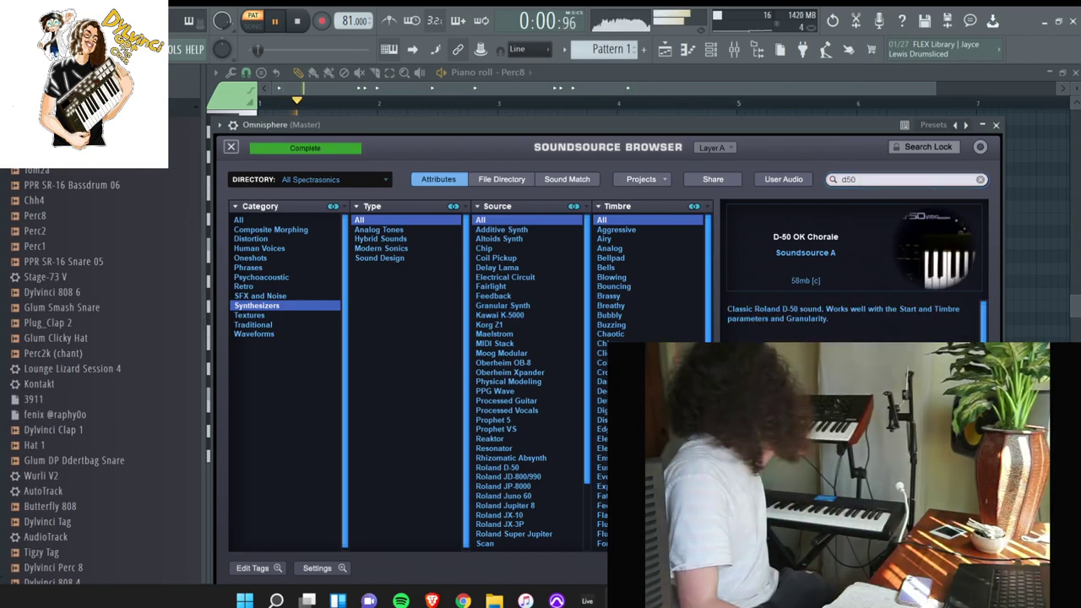
key(Down)
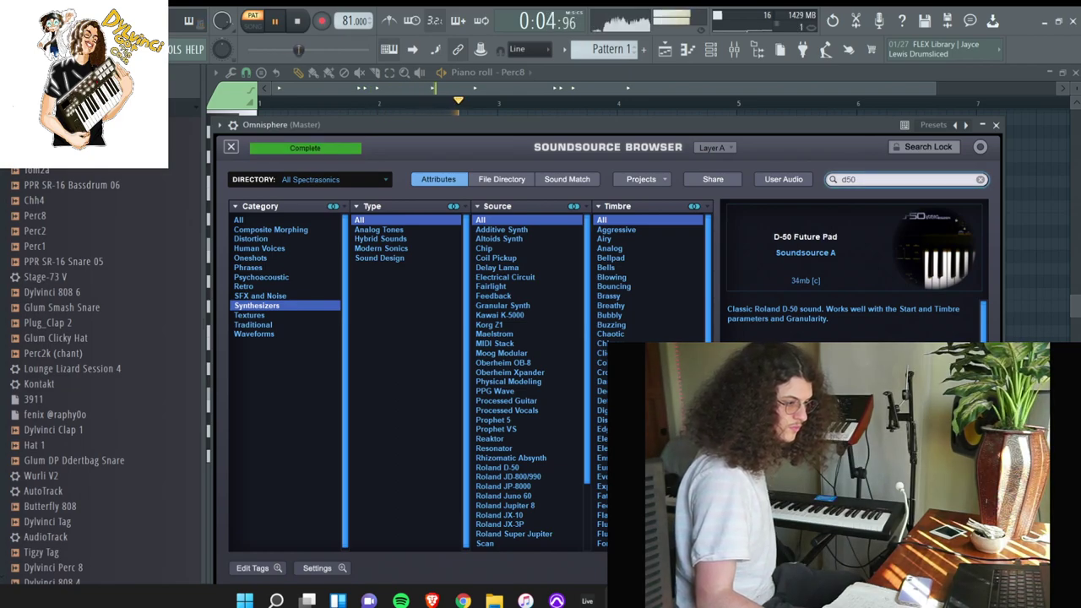
key(Down)
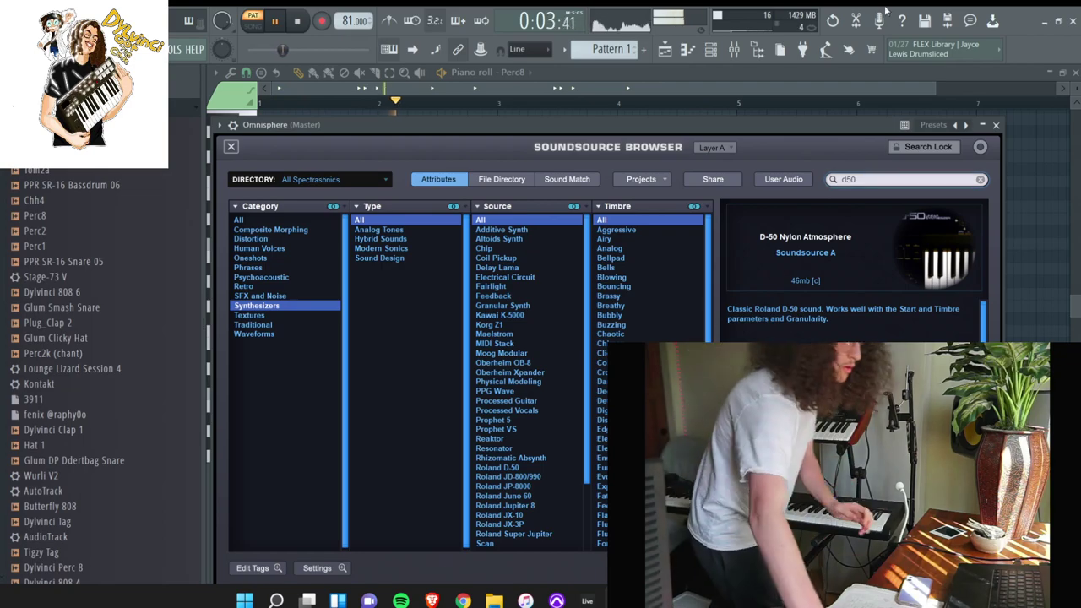
Record a four-bar chord progression on the Stage-73 V channel over the drum pattern
click(712, 51)
key(space)
click(374, 175)
click(322, 21)
click(549, 374)
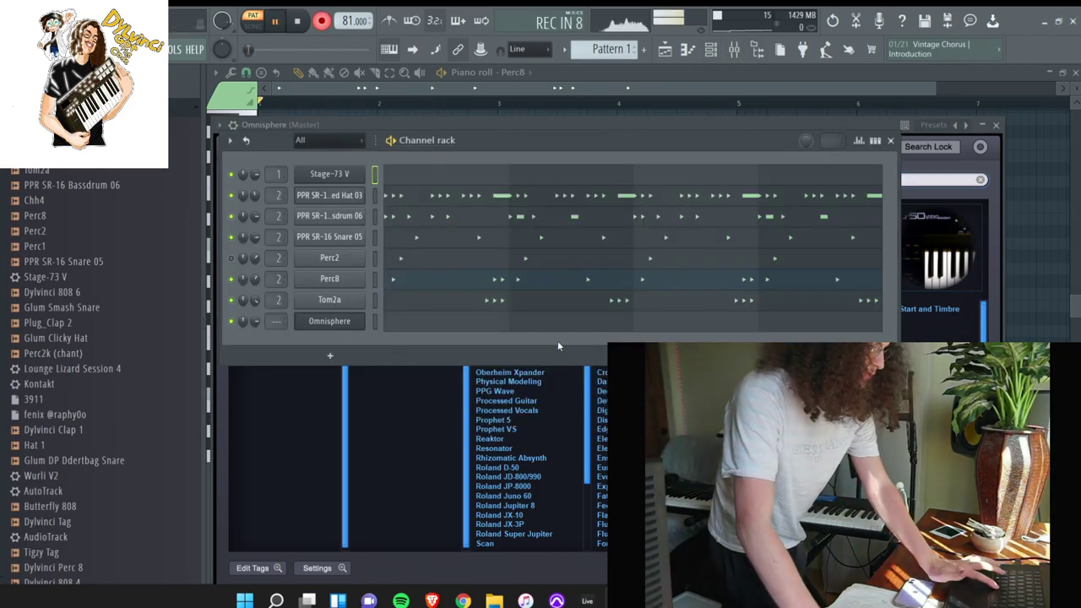
key(space)
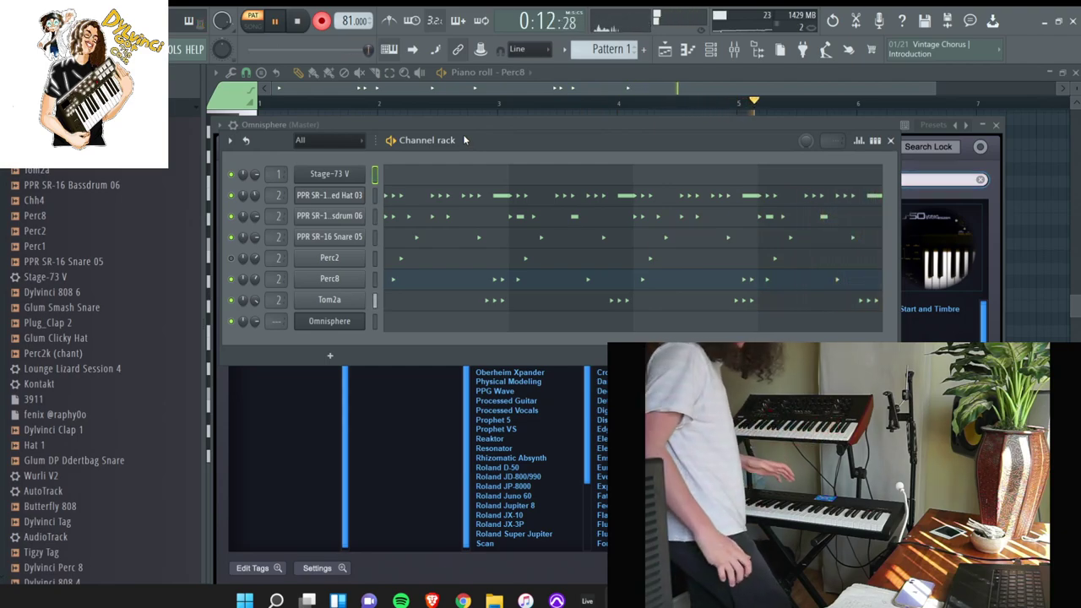
key(space)
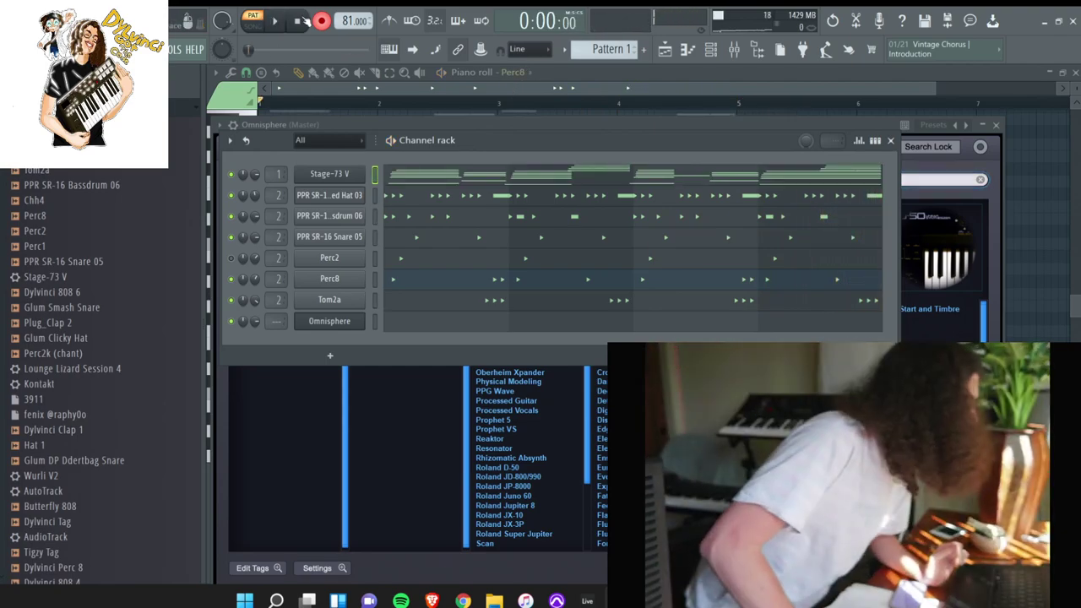
click(328, 24)
Open the Stage-73 V notes in the piano roll and play the recorded chords with the drums
click(535, 171)
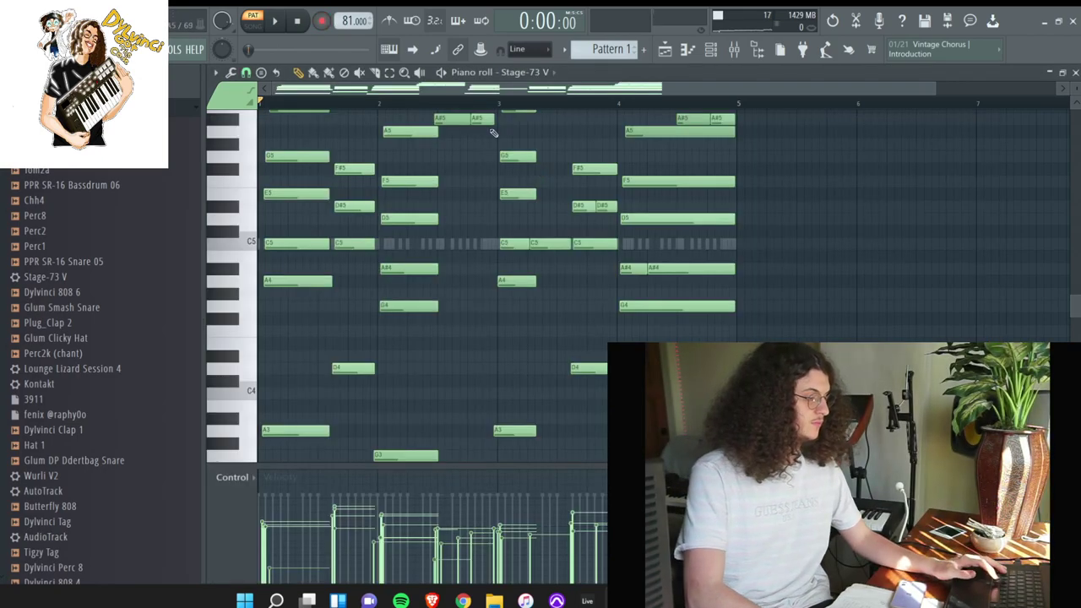
key(space)
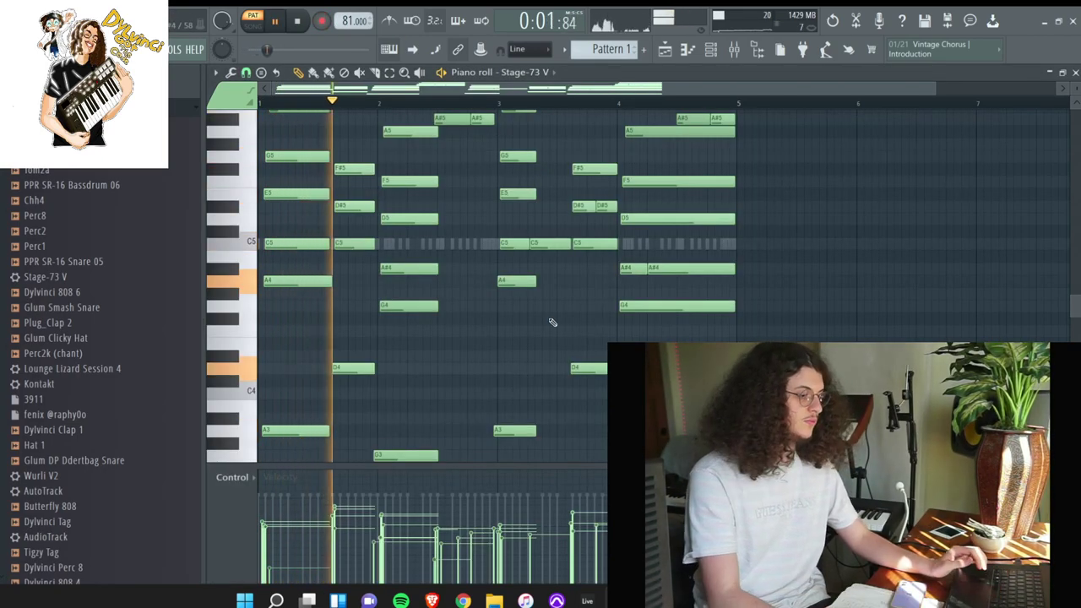
scroll(496, 181, up, 1)
scroll(891, 210, down, 4)
scroll(891, 209, up, 1)
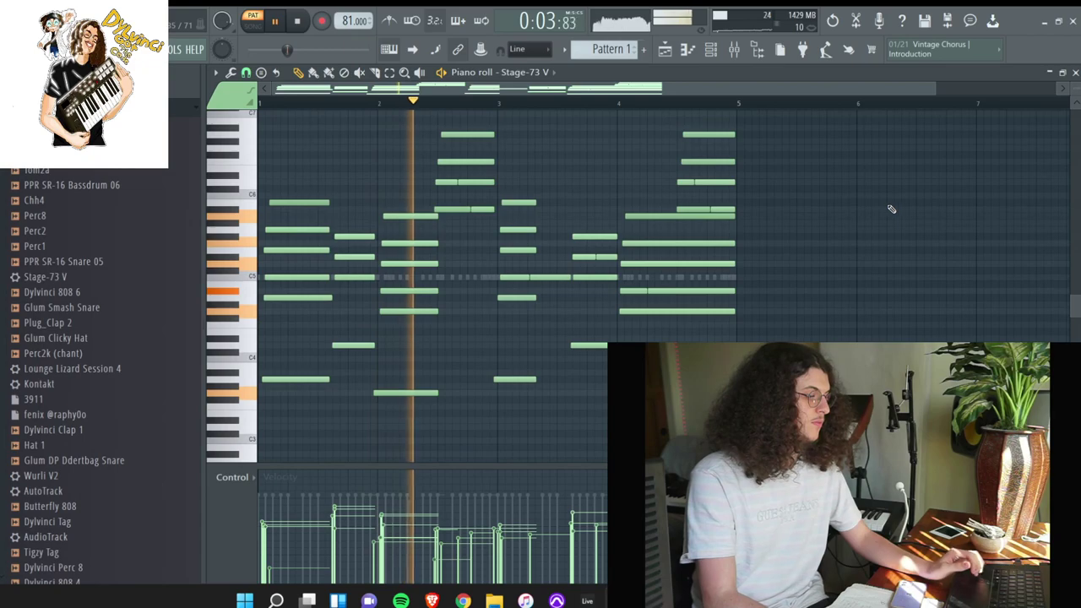
Transpose the recorded Stage-73 V chords down three semitones, playing them back against the drums
key(space)
key(shift+Down)
key(shift+Down)
key(space)
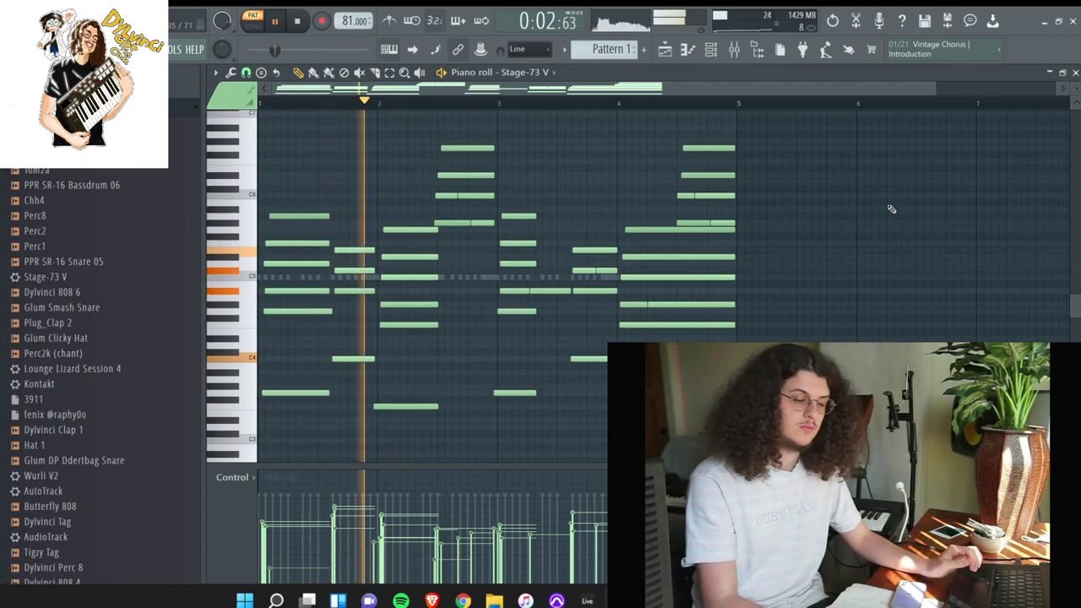
scroll(1075, 89, down, 3)
key(space)
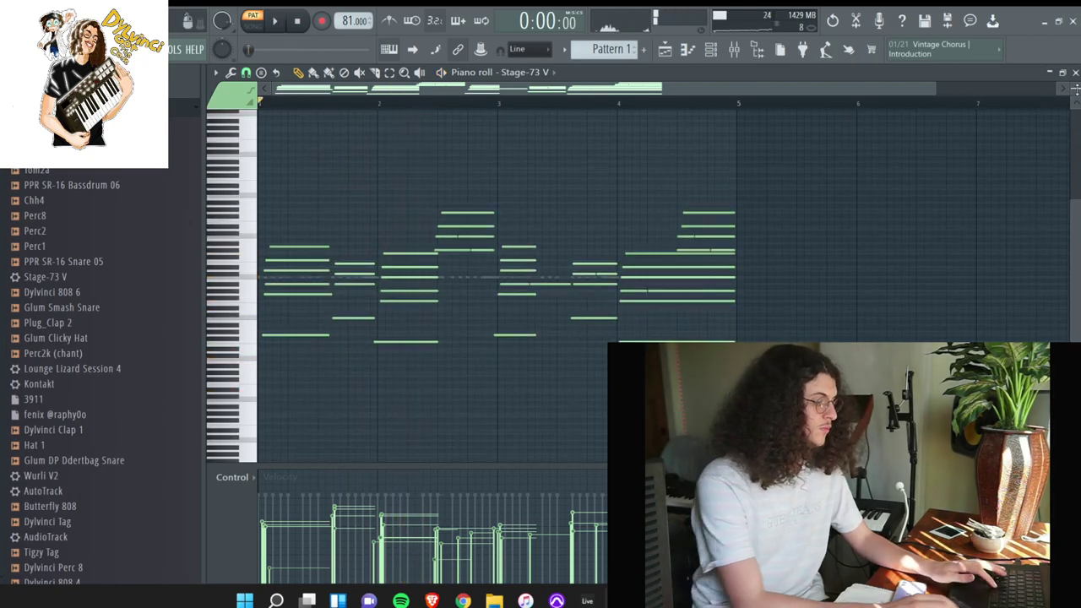
key(space)
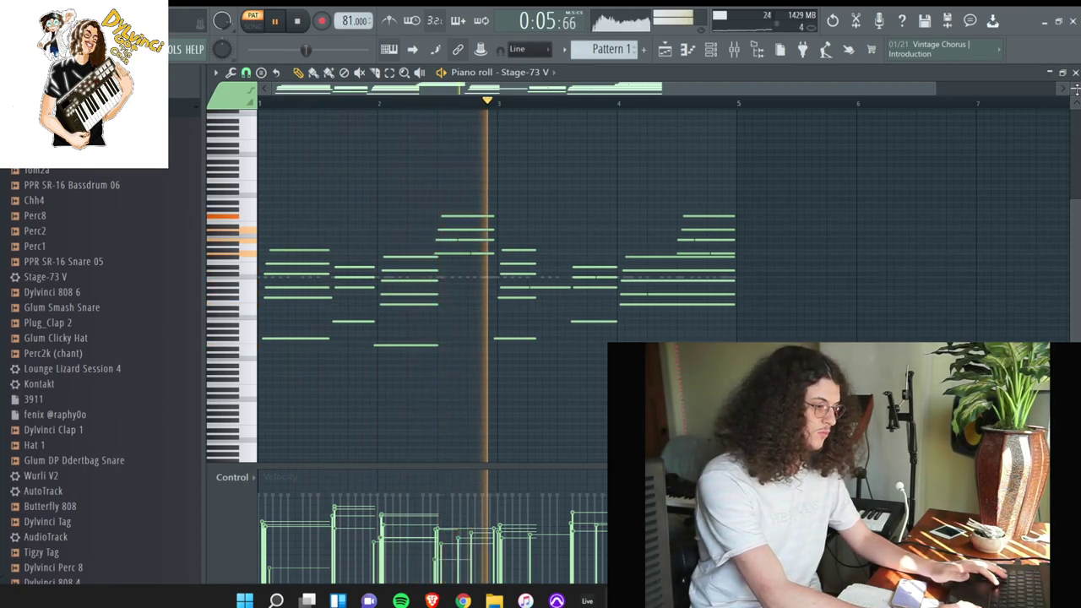
key(space)
key(space)
Select and deselect the first chord of bar 2, and return all chords to their recorded pitch
drag(403, 405, 402, 240)
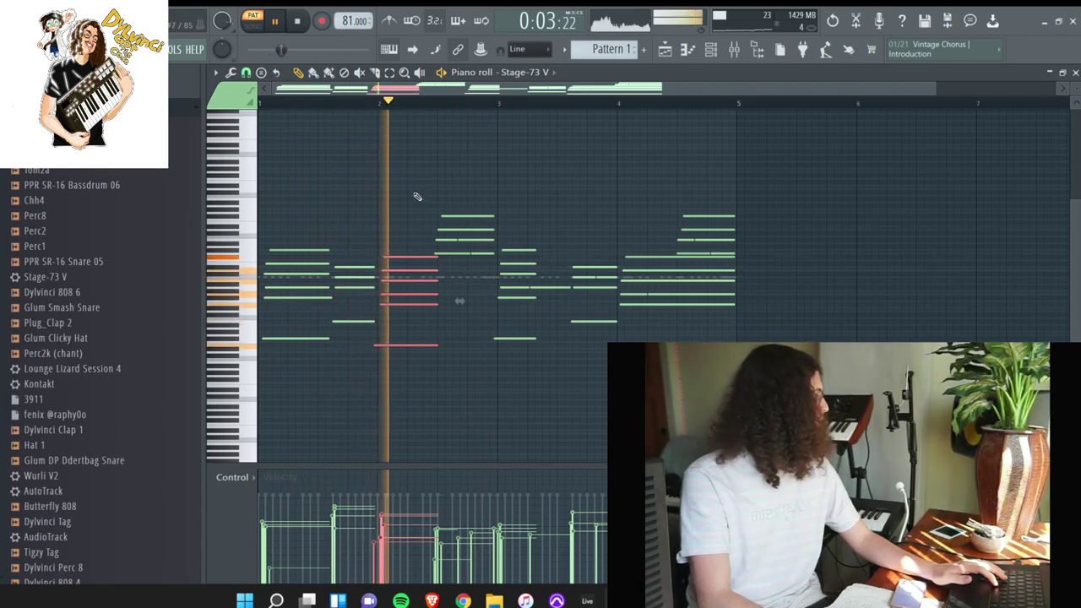
key(ctrl+d)
key(space)
scroll(417, 196, down, 2)
key(space)
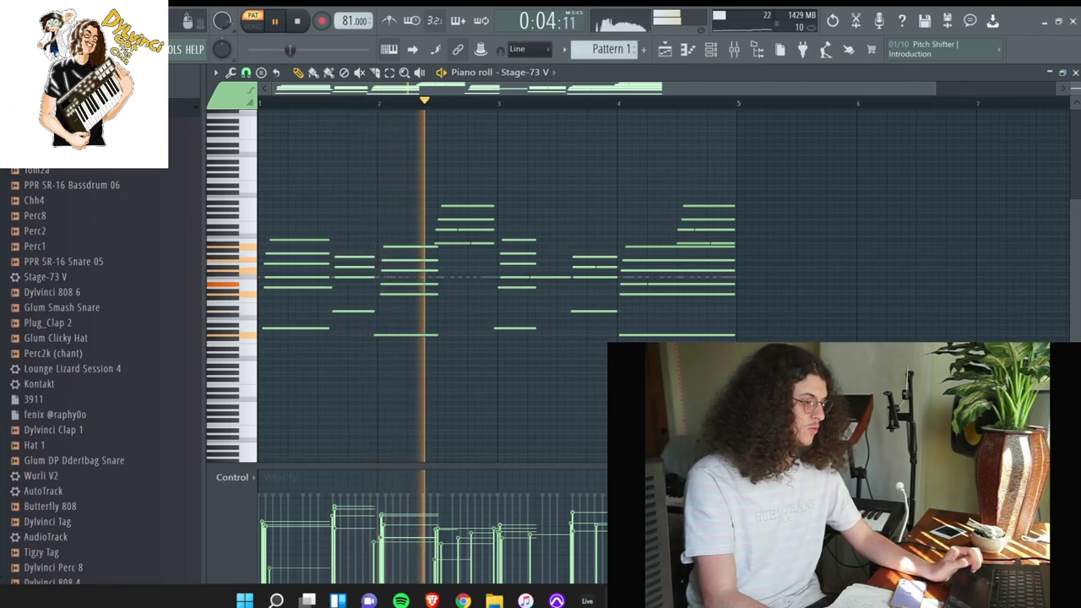
Quantize the first three chords and shift the first chord and the off-grid notes onto the starts of bars 1 and 2
drag(402, 362, 152, 225)
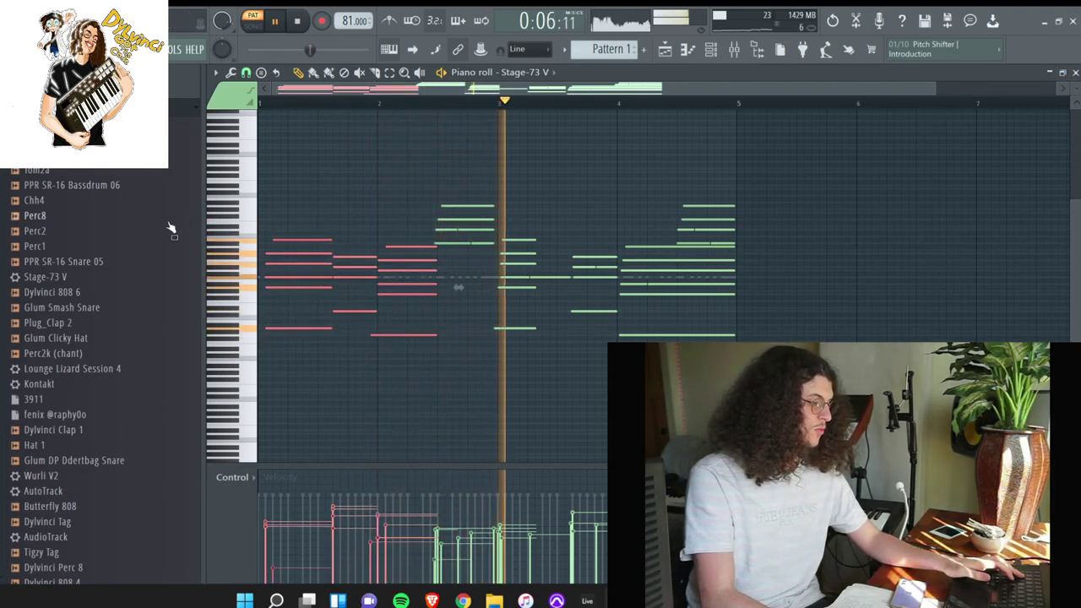
drag(283, 348, 298, 241)
key(space)
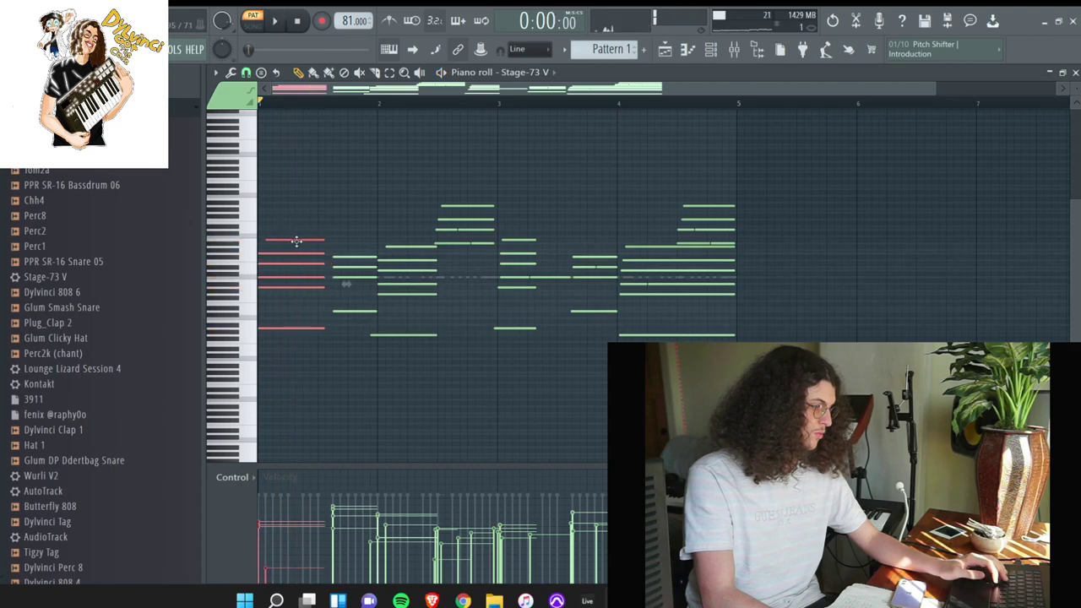
key(space)
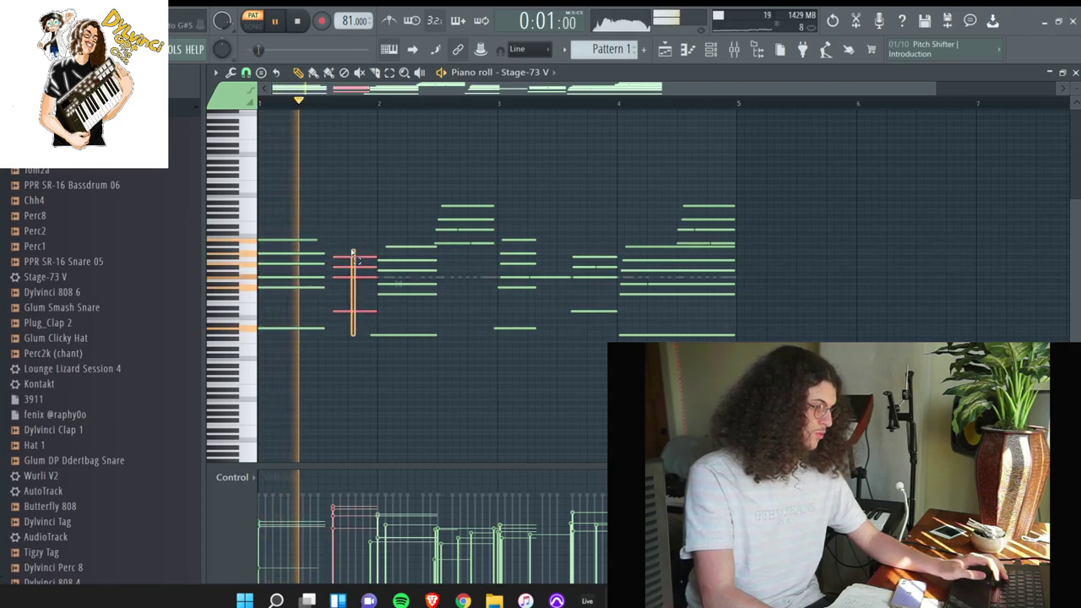
drag(406, 246, 398, 247)
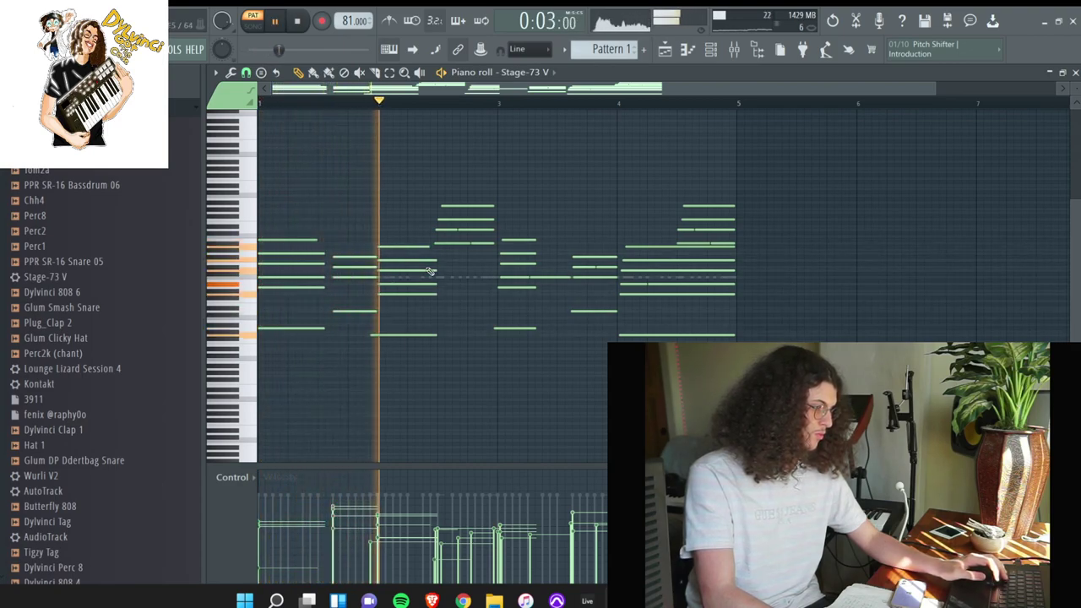
drag(415, 334, 422, 334)
Quantize the chords in bars 3 and 4 and close the piano roll
drag(500, 350, 616, 209)
key(ctrl+d)
drag(635, 350, 669, 216)
key(ctrl+q)
key(ctrl+d)
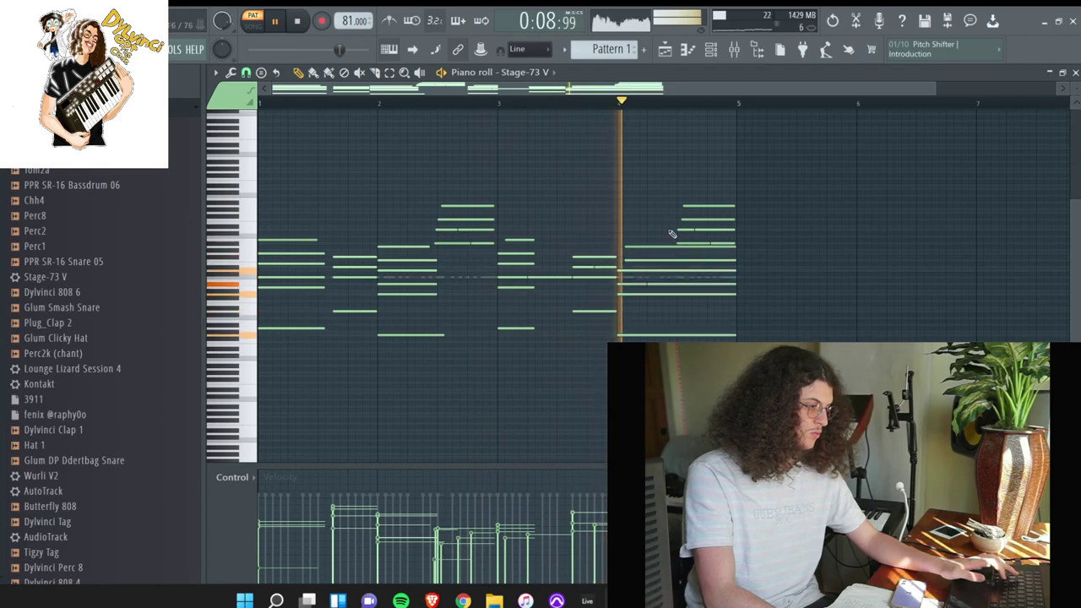
click(1075, 73)
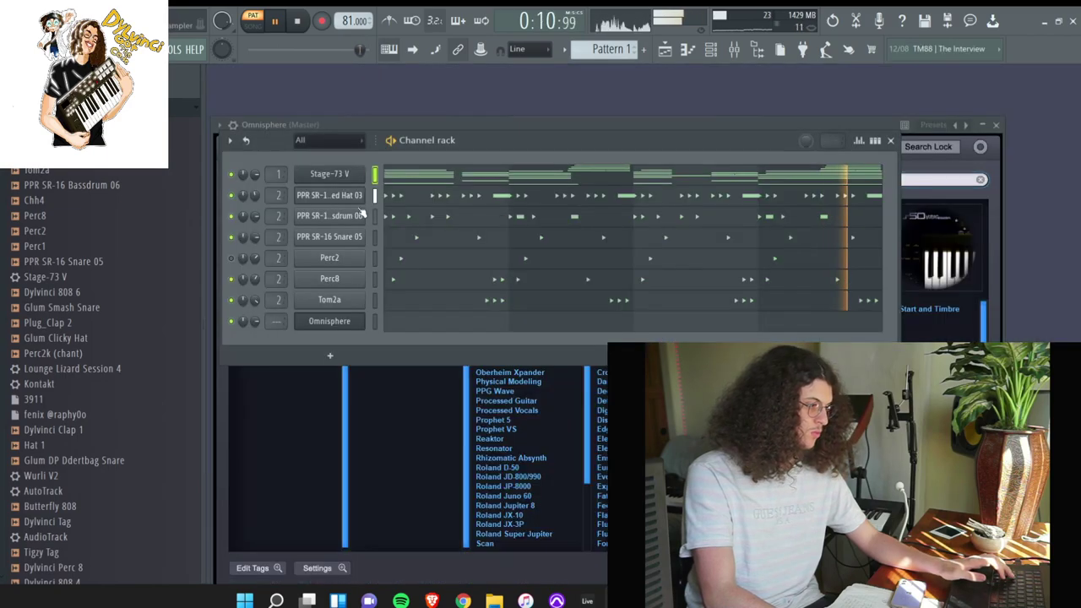
Select the Omnisphere channel, load the D-50 Bells soundsource into layer A and close the soundsource browser
click(376, 322)
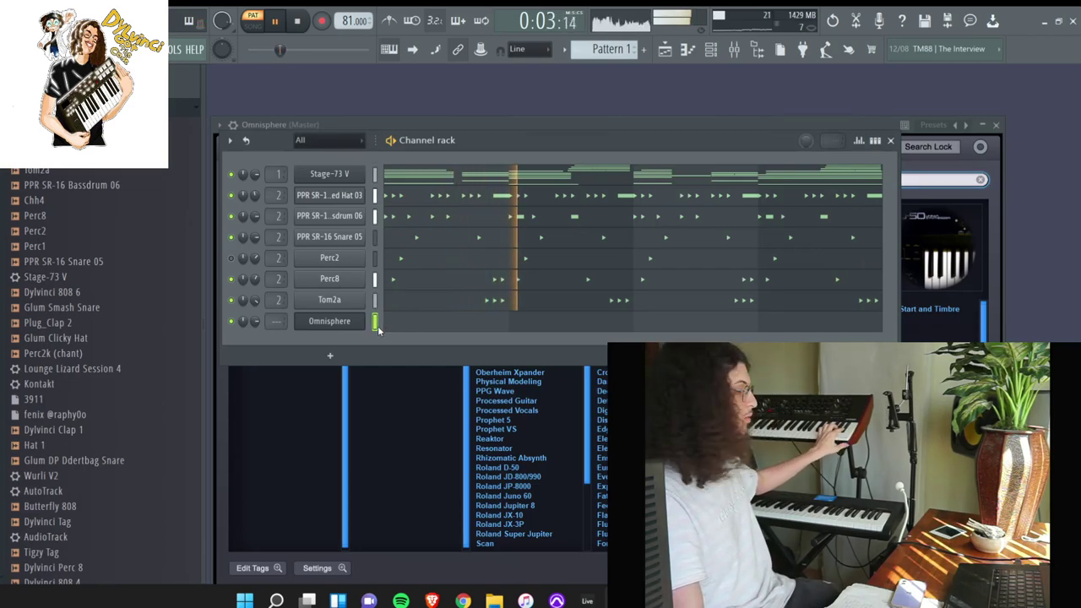
key(F6)
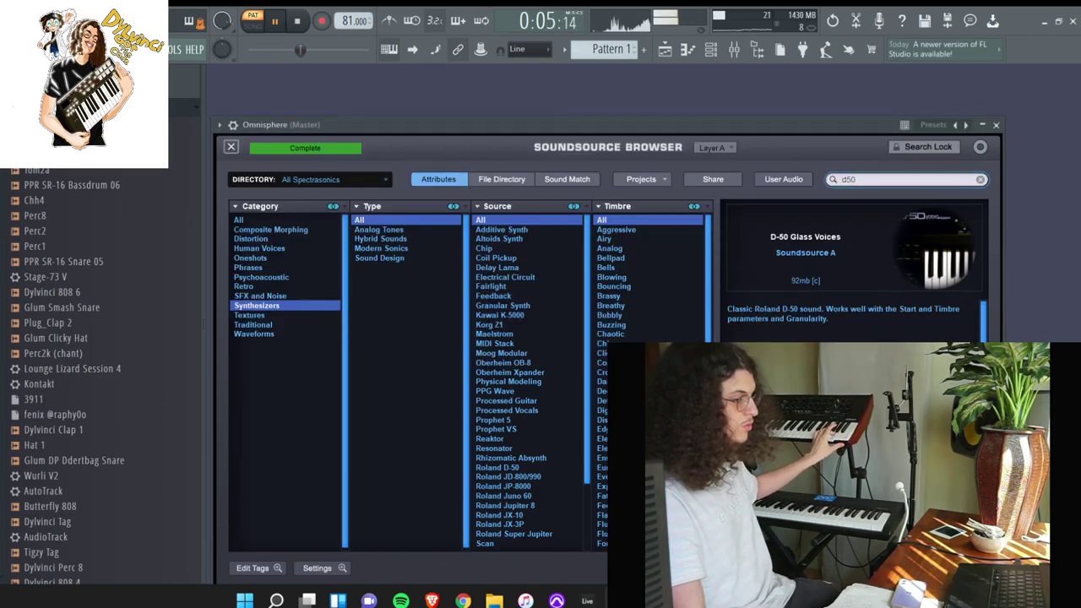
key(Down)
key(Down)
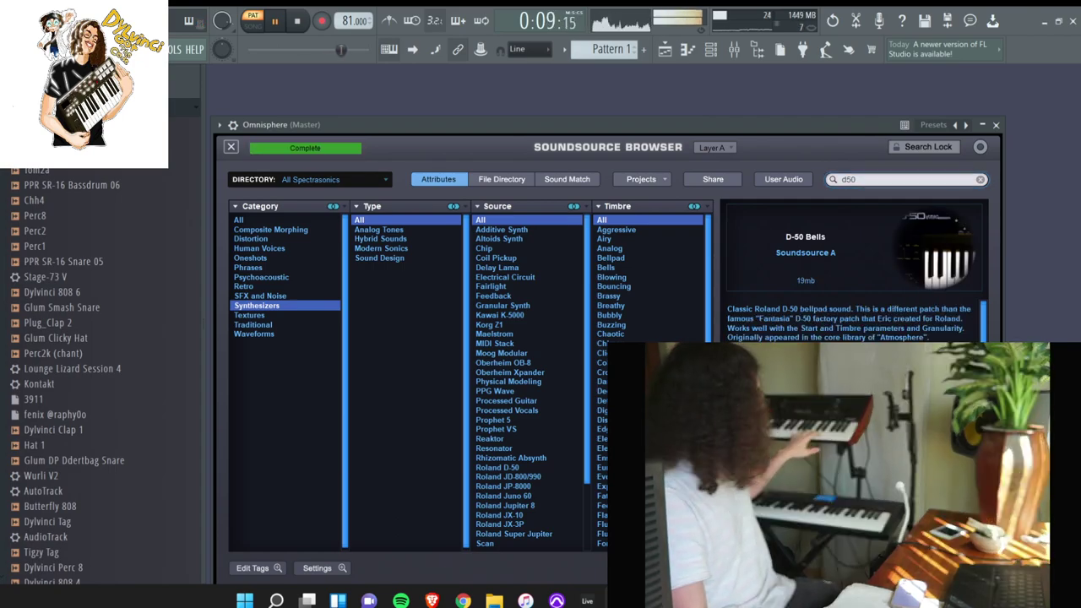
click(231, 147)
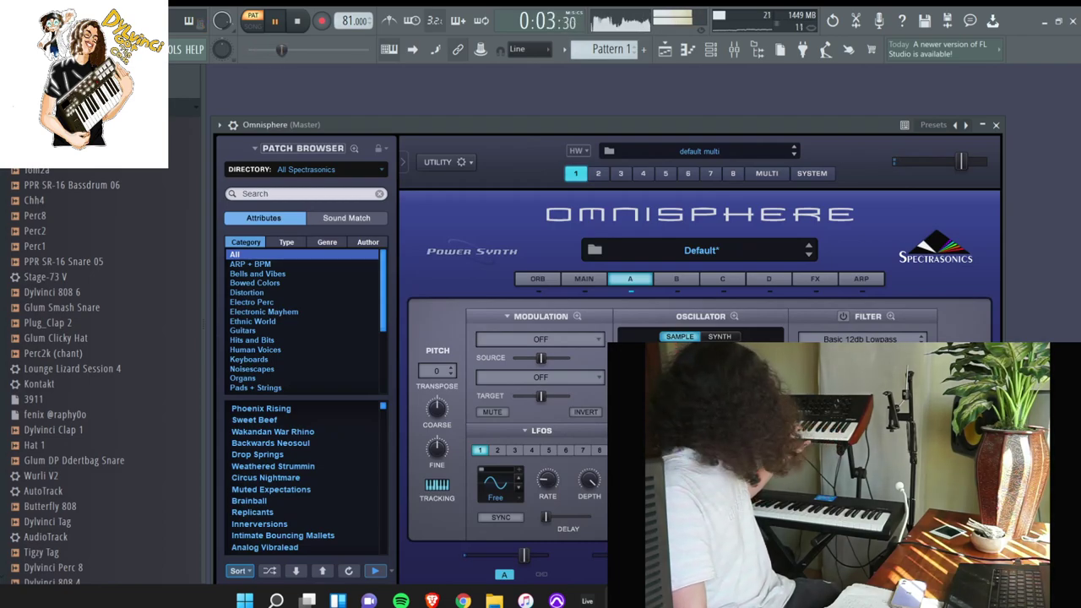
Record a new four-bar chord progression on the Stage-73 V channel over the drums, and select the Omnisphere channel
click(711, 50)
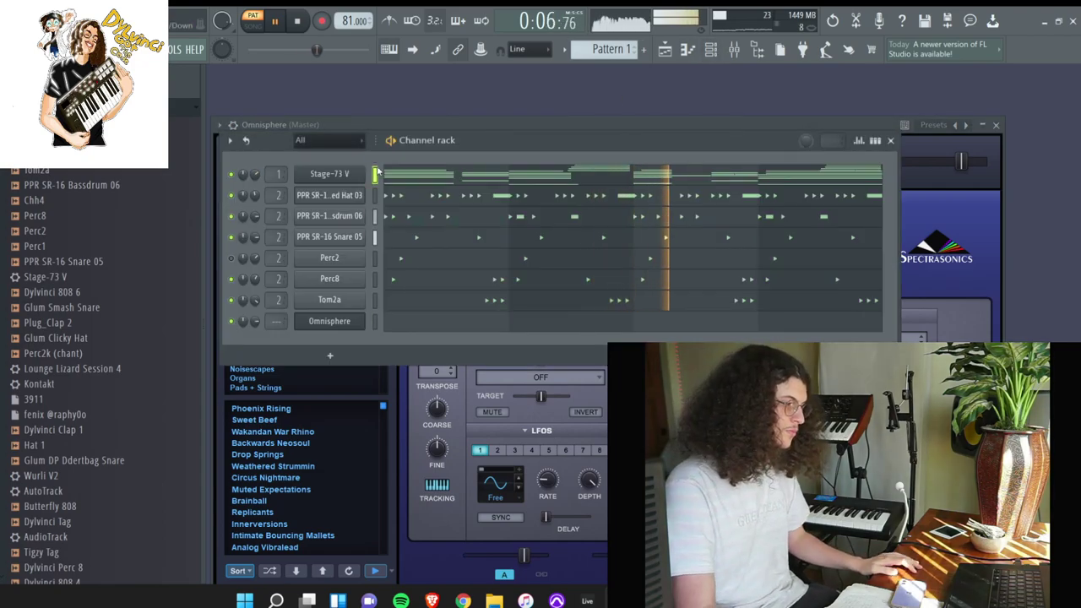
key(space)
click(319, 19)
click(484, 374)
click(276, 23)
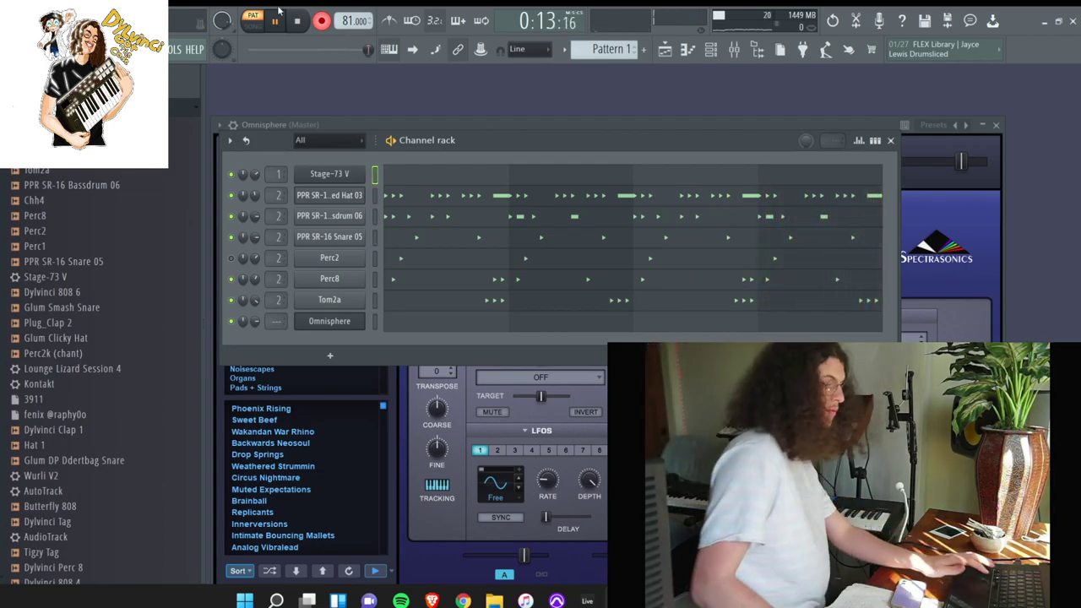
key(space)
click(375, 321)
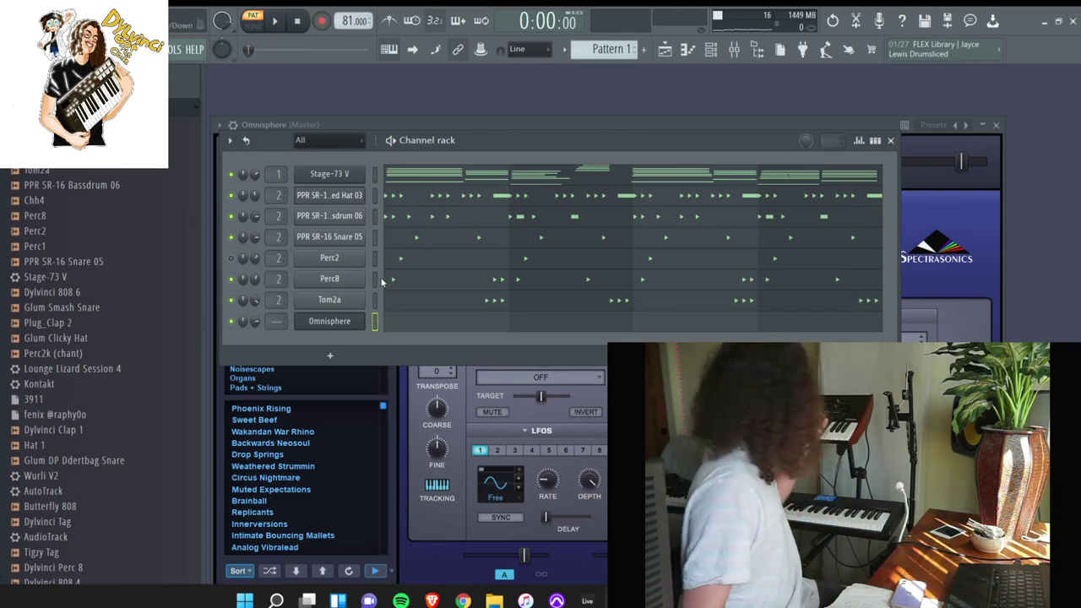
Record a melody as notes and automation on the Omnisphere channel over the four-bar pattern
key(r)
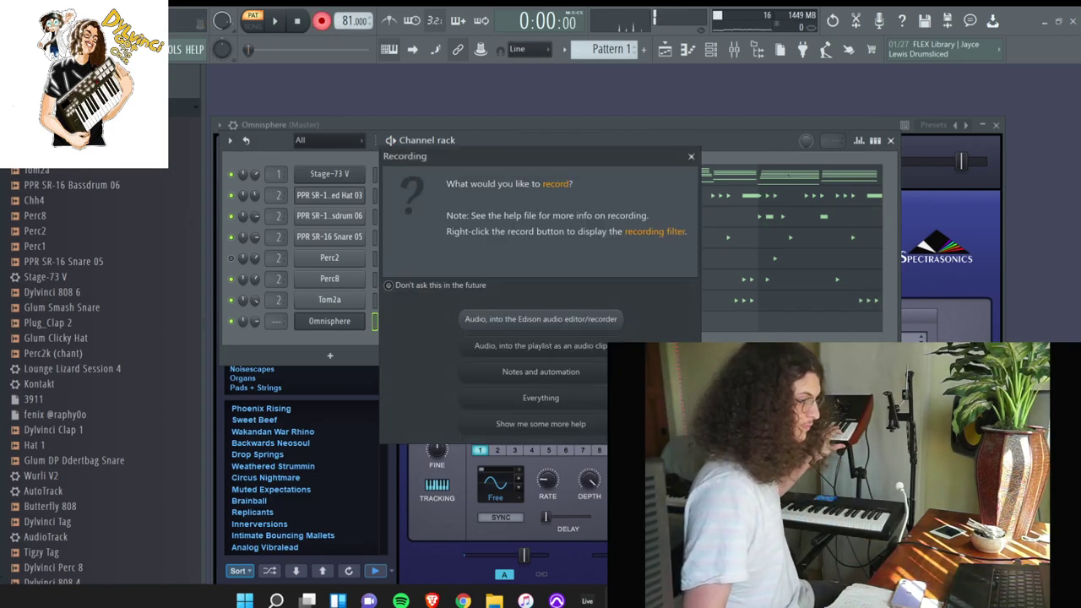
click(542, 376)
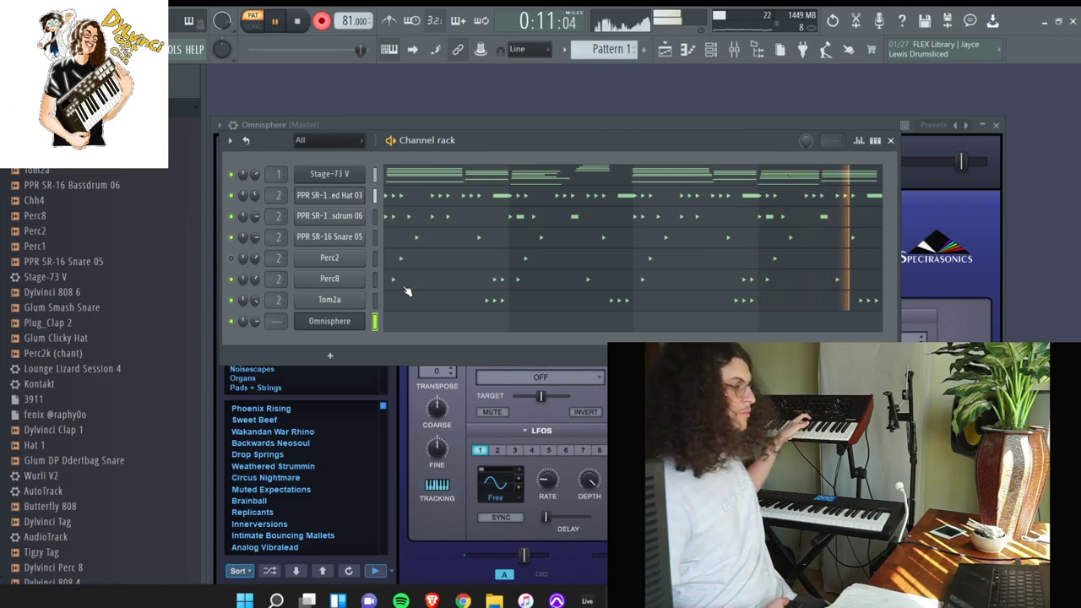
key(space)
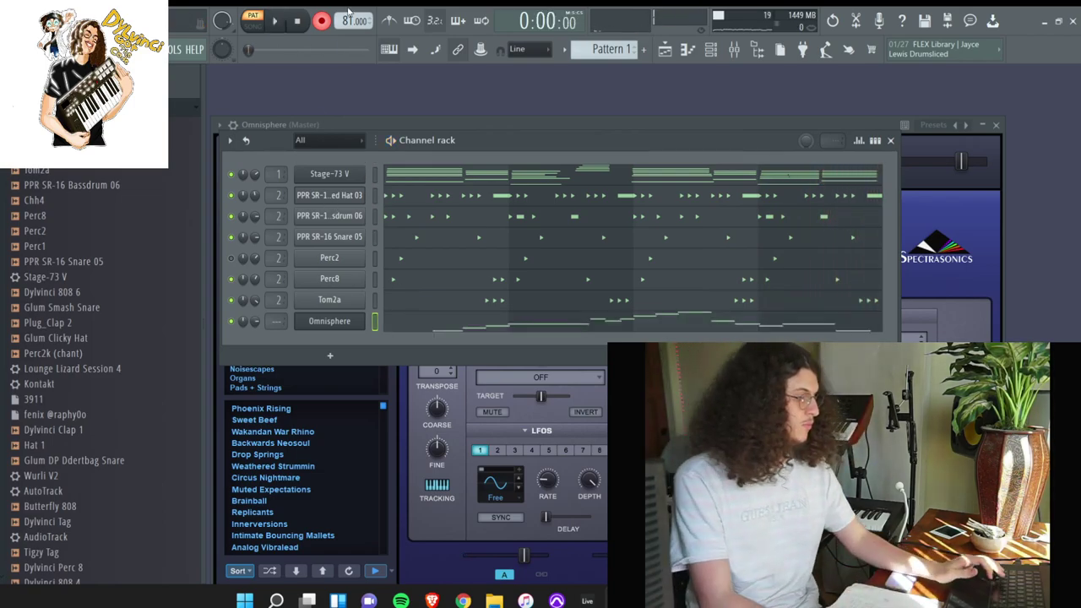
Play back the recorded Omnisphere melody with its piano roll open and review it against the other channels
click(673, 318)
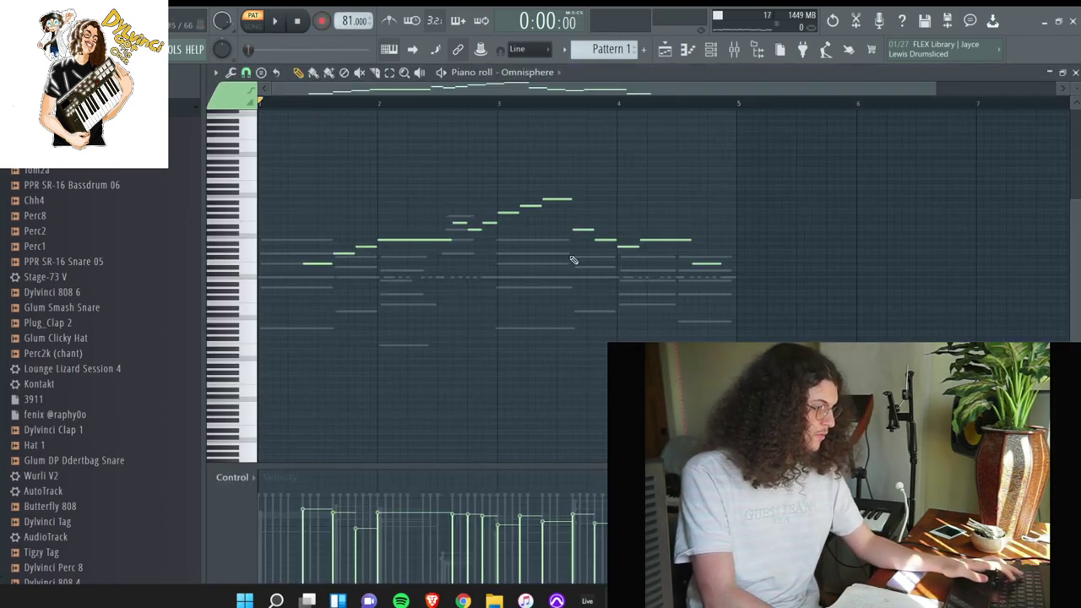
key(space)
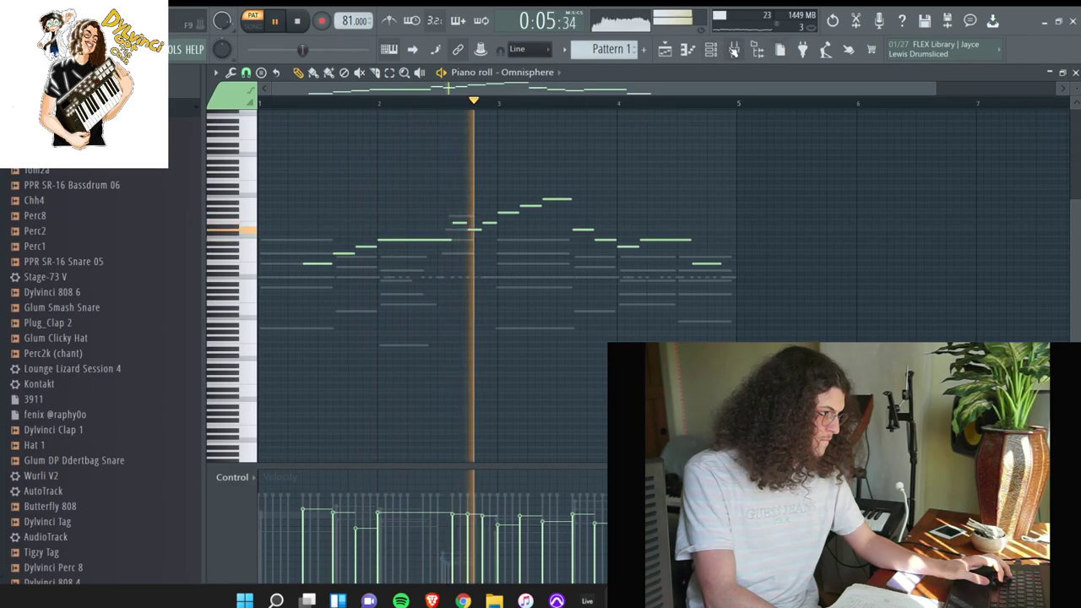
key(F9)
click(1075, 72)
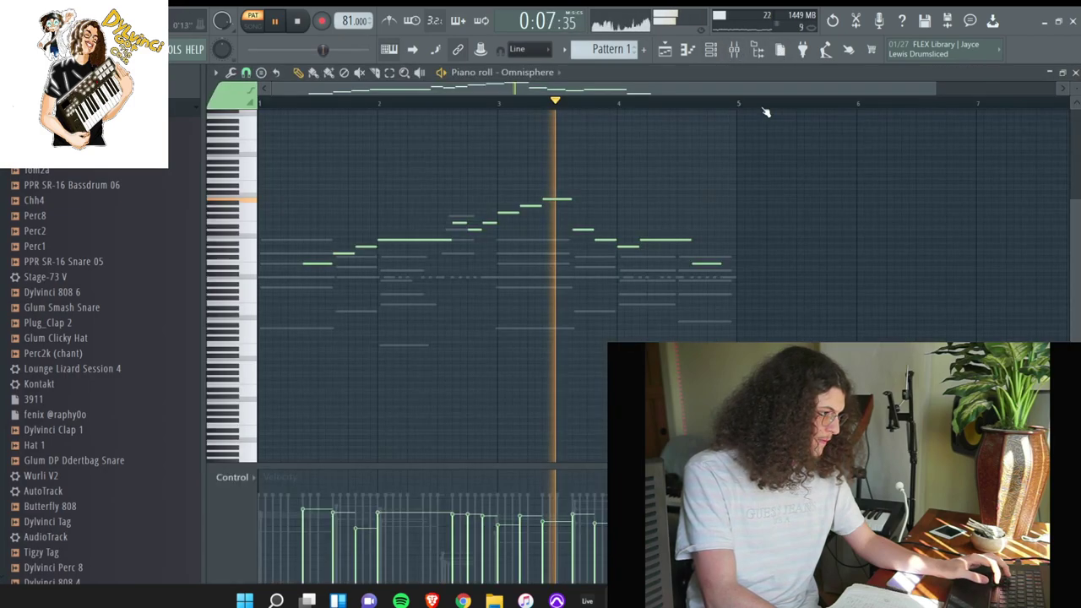
click(711, 50)
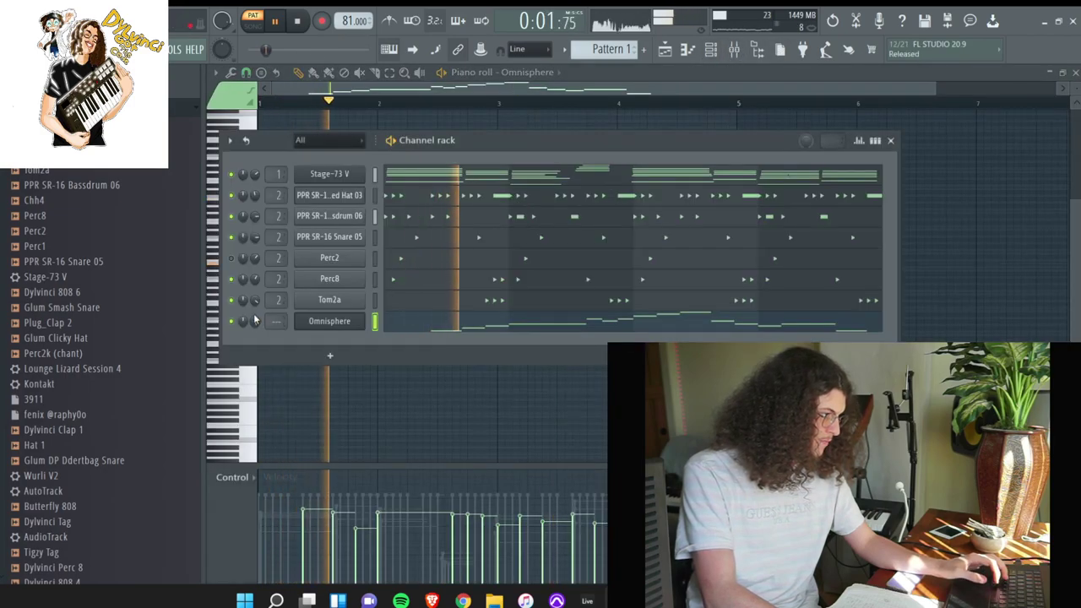
key(F6)
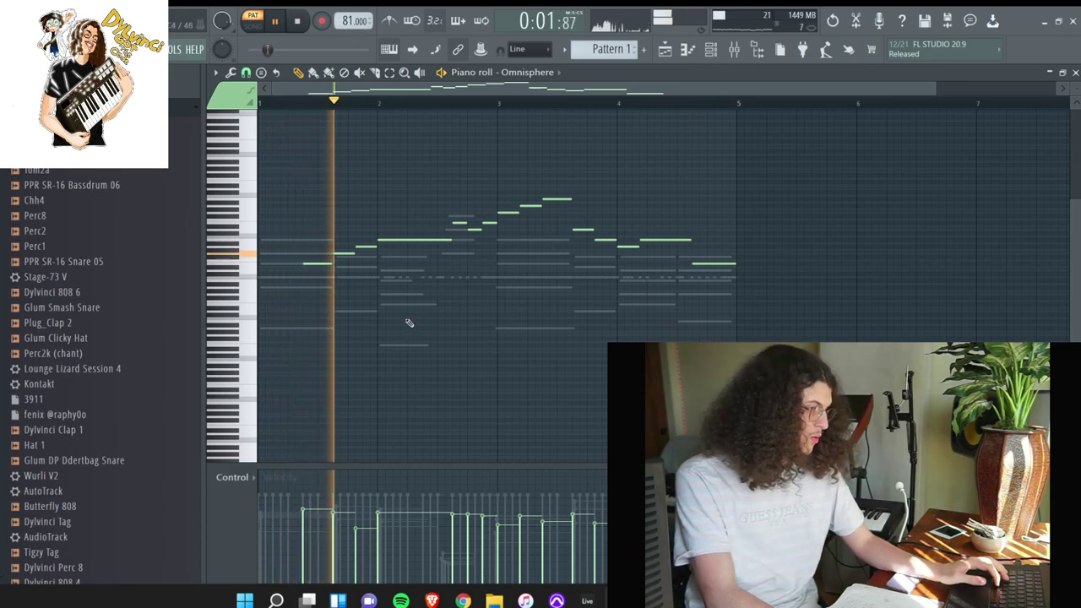
Delete the Omnisphere melody's opening notes up to its highest note in bar 3, keeping only the closing phrase
drag(285, 306, 517, 113)
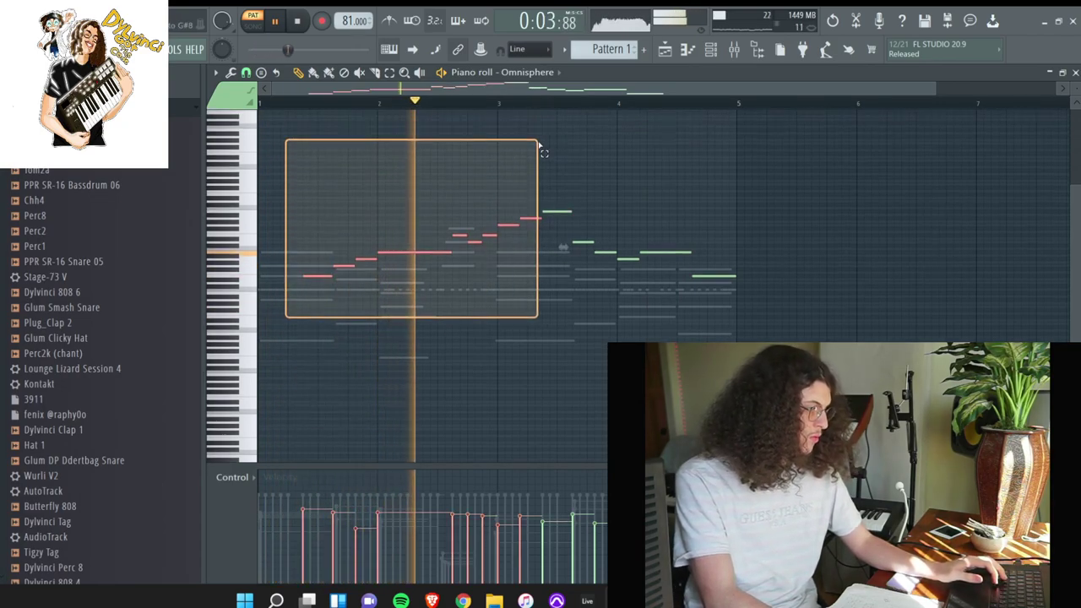
key(Delete)
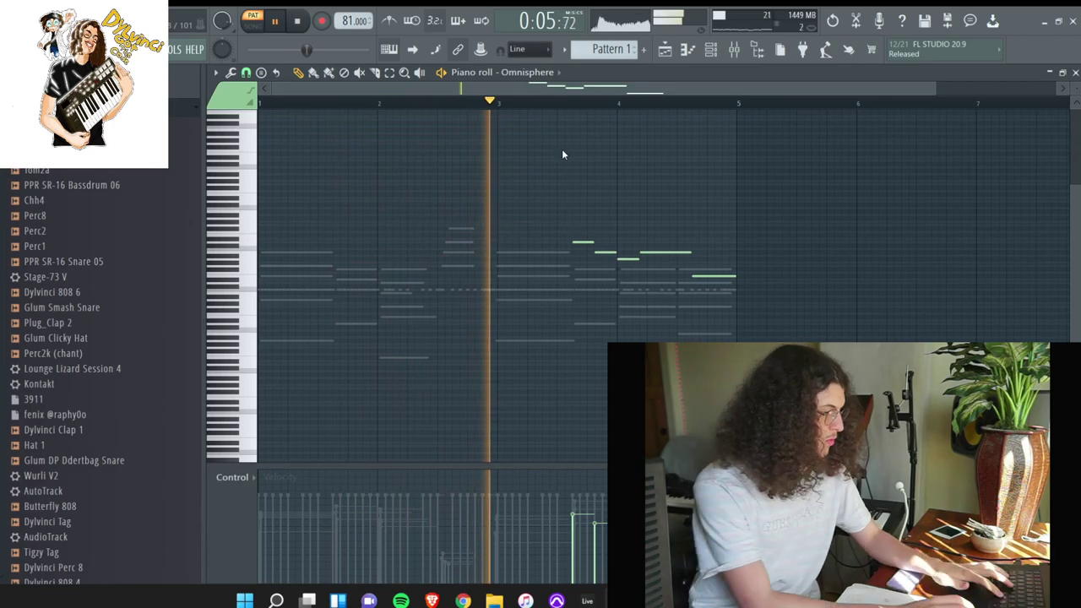
key(ctrl+s)
Duplicate the remaining five-note phrase, shift the copy two bars ahead of the original and close the piano roll
click(587, 103)
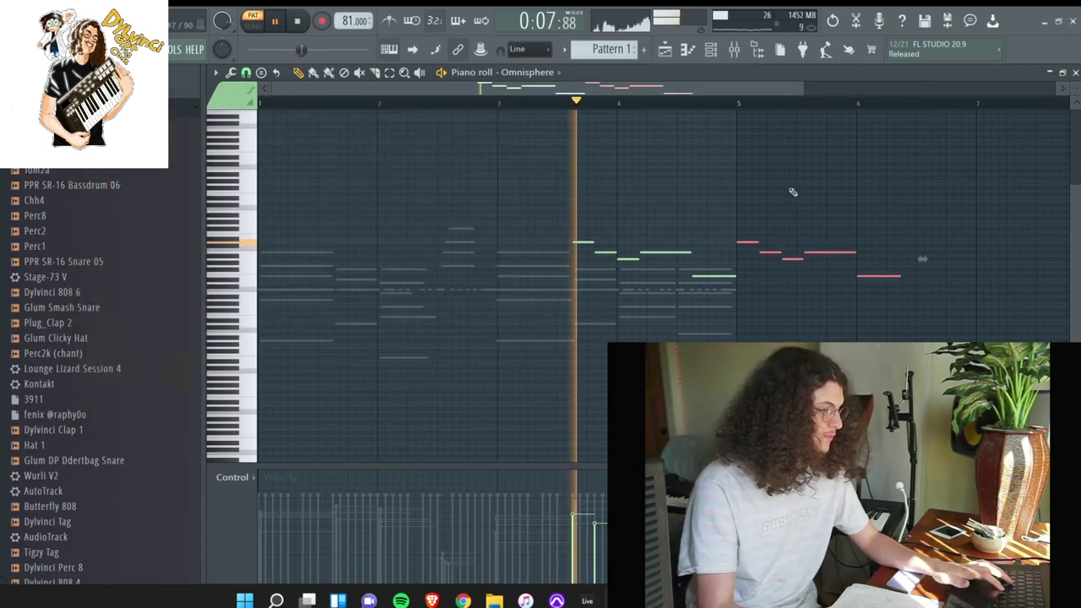
key(space)
key(shift+Left)
key(shift+Left)
key(shift+Left)
key(shift+Left)
key(shift+Left)
key(shift+Left)
key(shift+Left)
key(shift+Left)
key(shift+Left)
key(shift+Left)
key(shift+Left)
key(shift+Left)
key(shift+Left)
key(shift+Left)
key(shift+Left)
key(shift+Left)
key(shift+Left)
key(shift+Left)
key(shift+Left)
key(shift+Left)
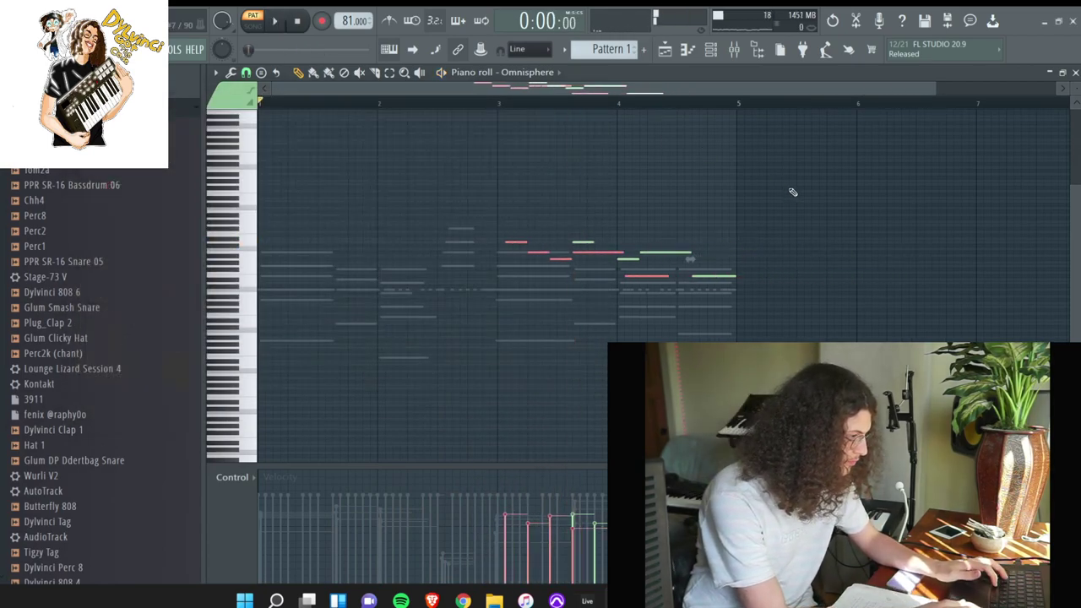
key(ctrl+d)
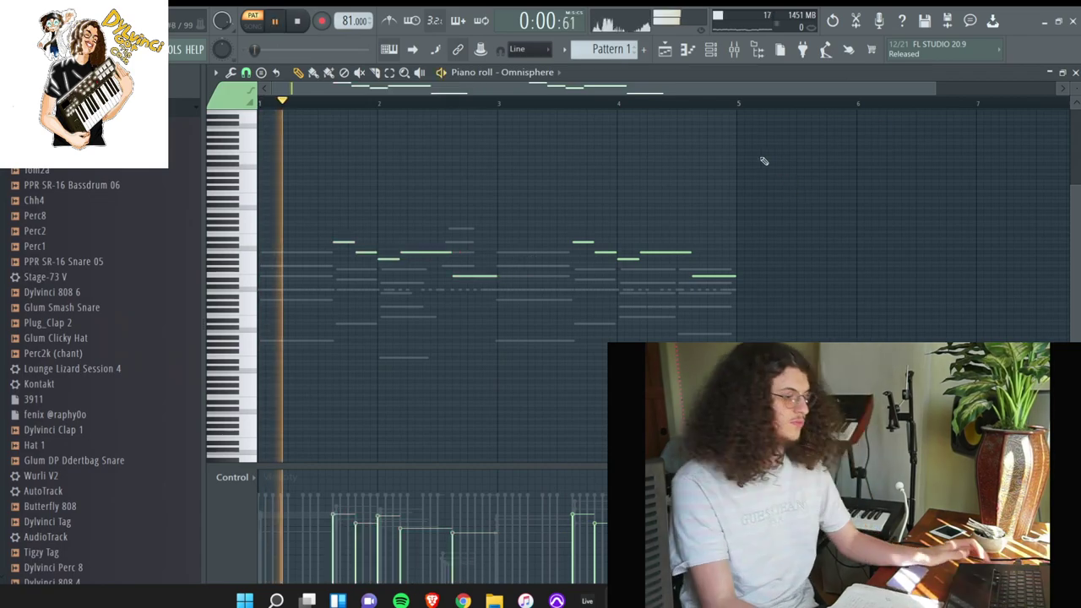
click(1075, 73)
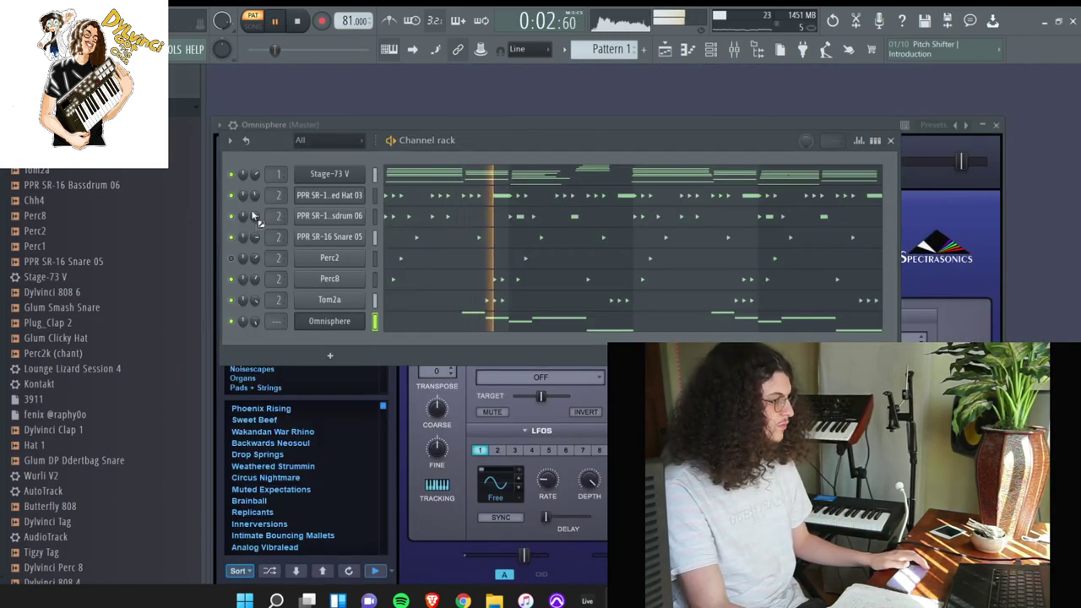
Add a second Omnisphere instance and load D-50 Steel Pick into layer A, filtering soundsources by Synthesizers and "d50"
click(338, 329)
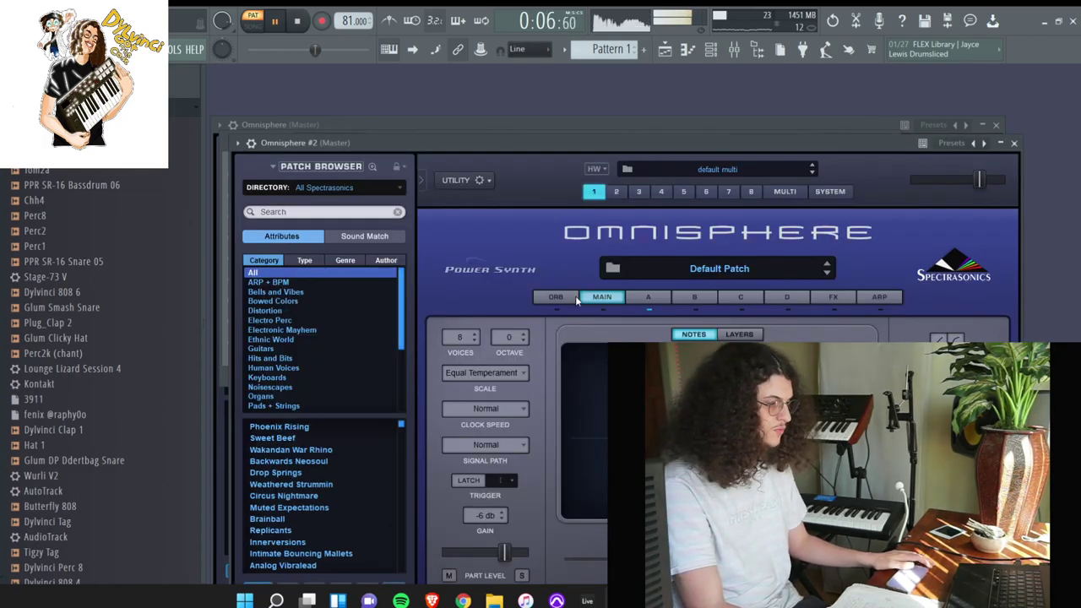
click(649, 297)
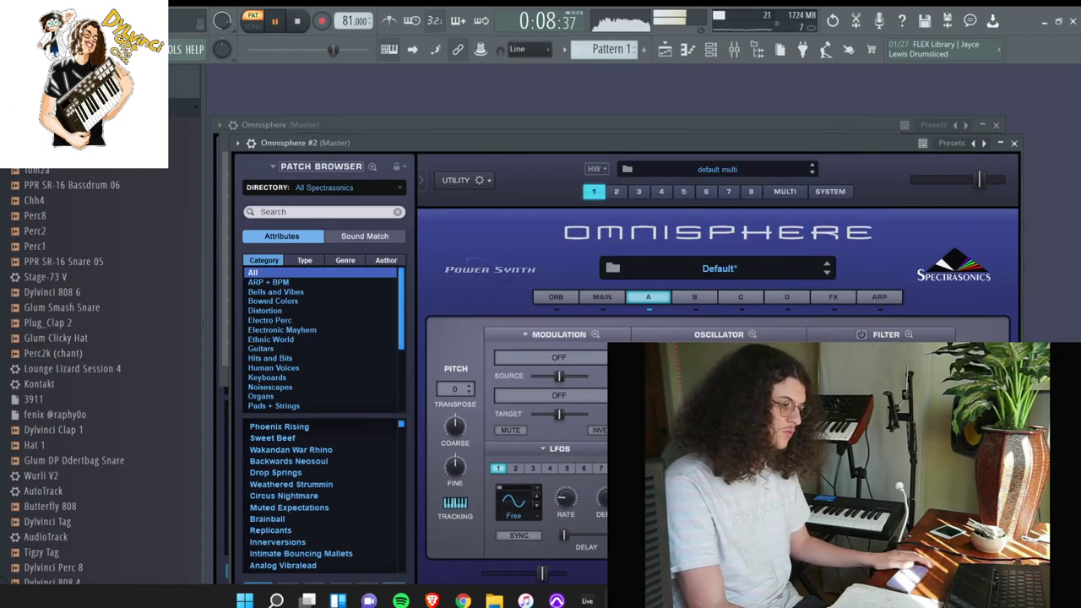
click(718, 384)
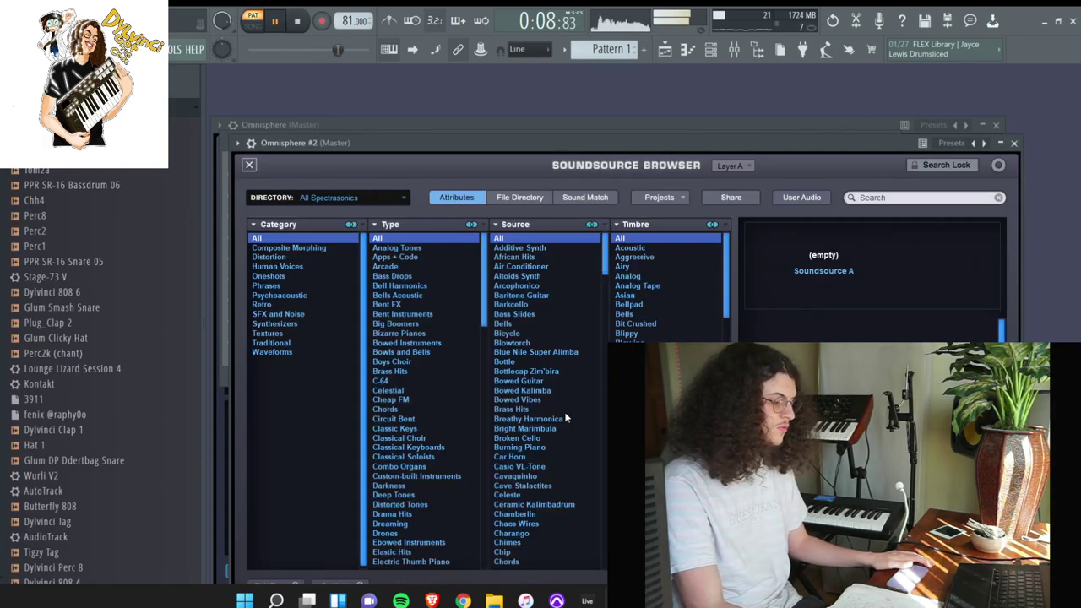
click(275, 323)
click(875, 197)
text(d50)
key(Return)
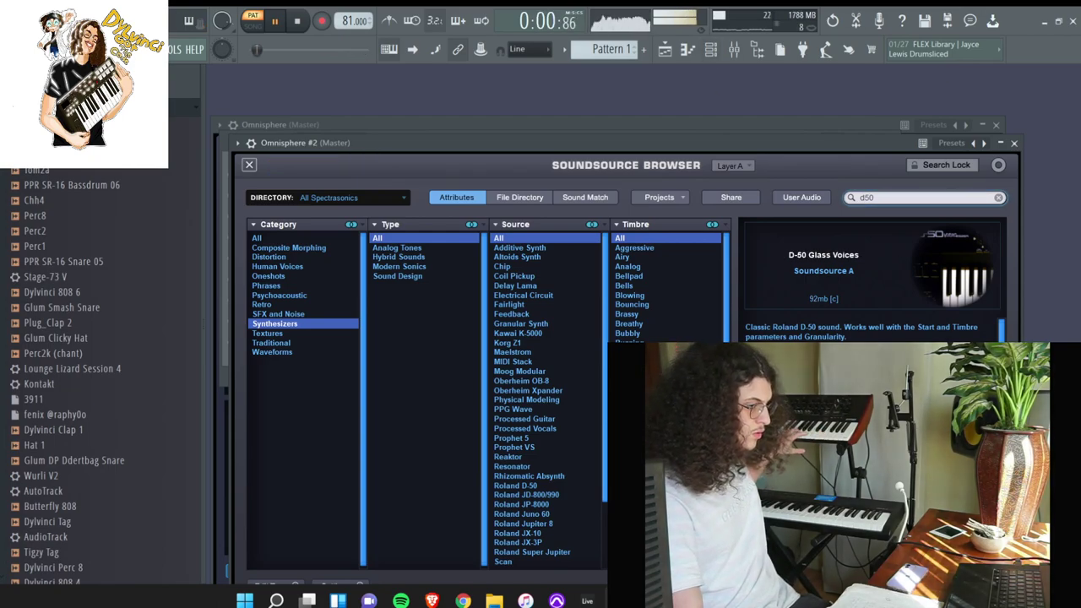
key(Up)
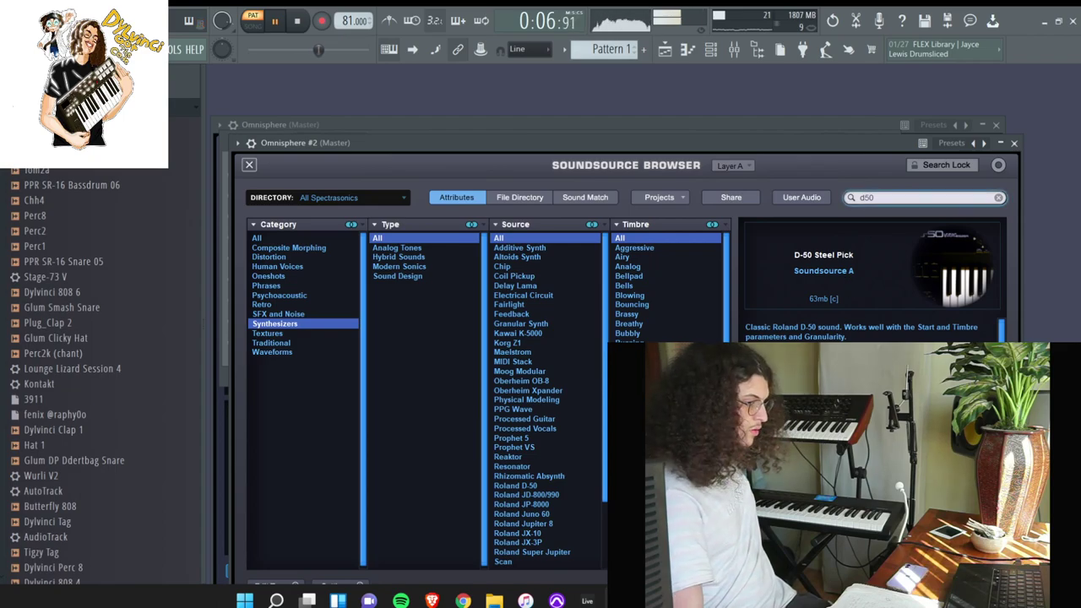
Copy the Stage-73 V chords to the Omnisphere #2 channel and play them in its piano roll
click(638, 136)
key(F6)
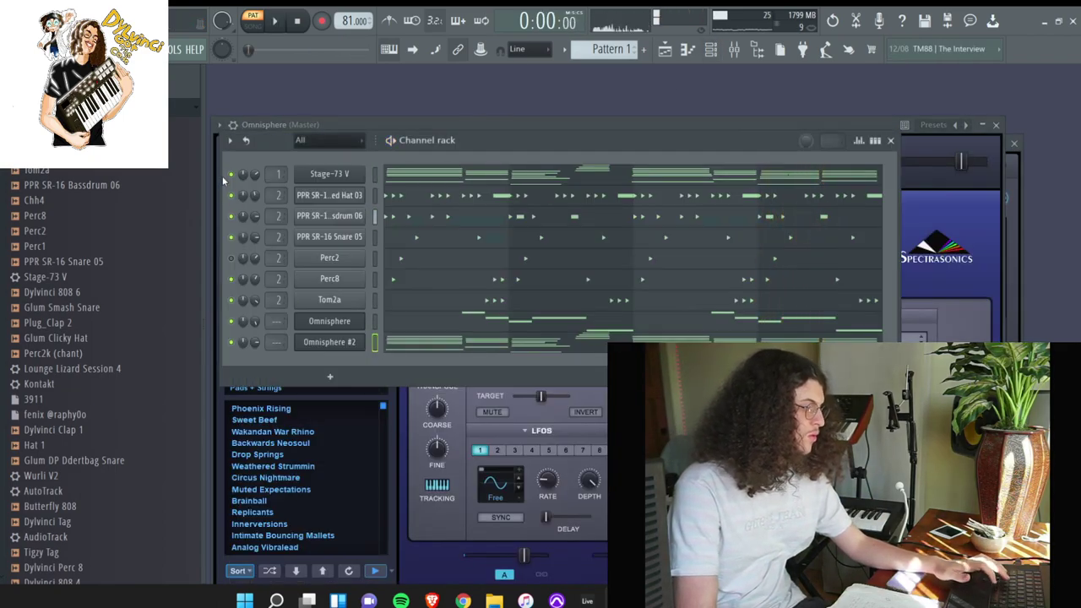
click(516, 340)
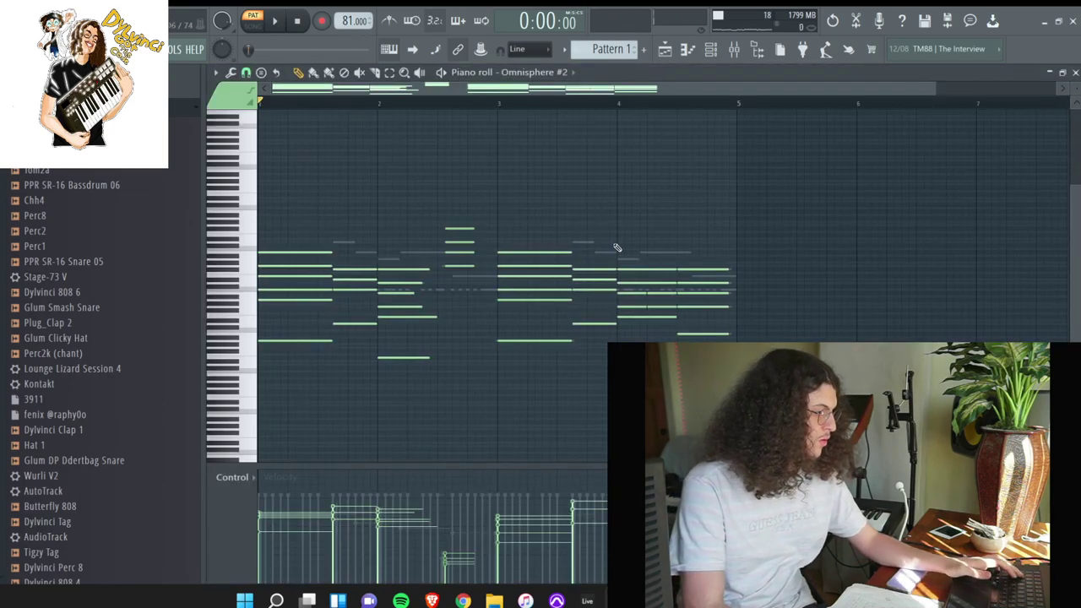
key(space)
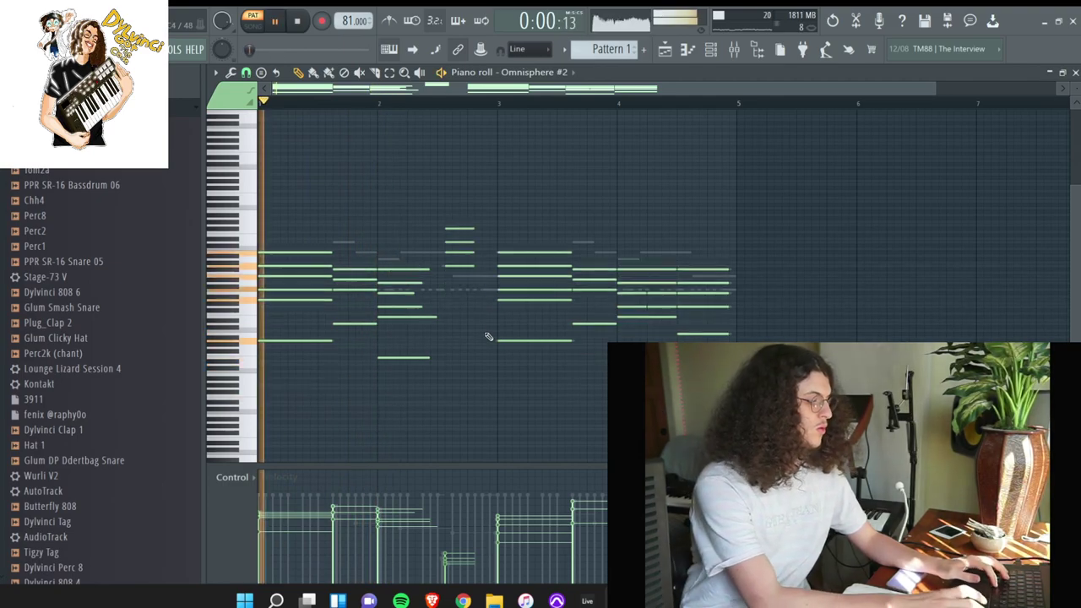
Delete the short high chord near the end of bar 2 in the Omnisphere #2 part
drag(406, 386, 419, 260)
key(ctrl+z)
click(436, 314)
right_click(438, 313)
ctrl+click(463, 230)
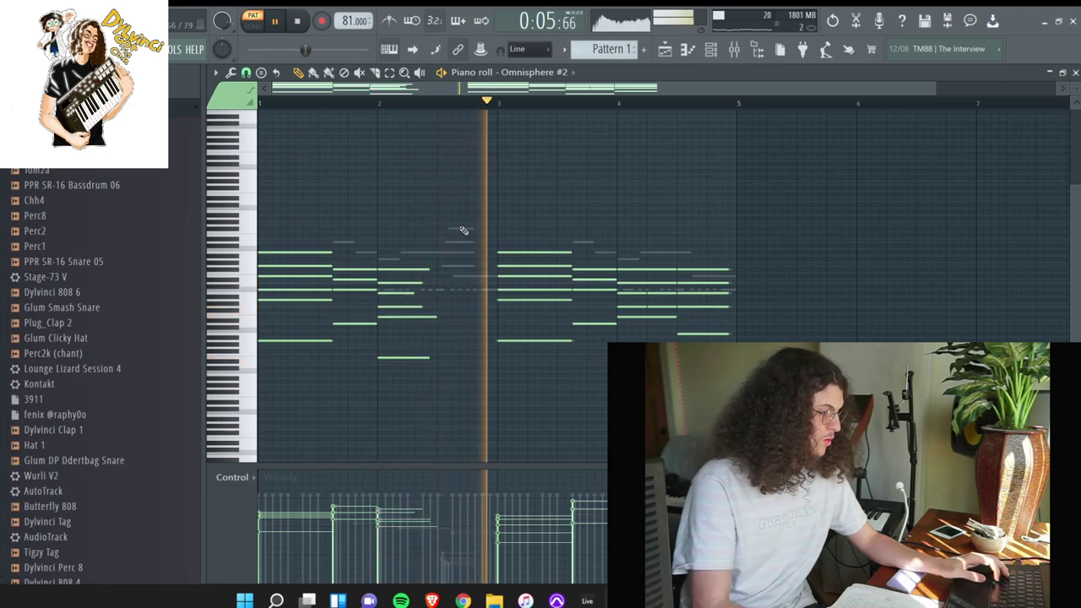
Lengthen the Omnisphere #2 chords with the articulator so they sustain without gaps through the end of bar 4
key(alt+l)
key(Return)
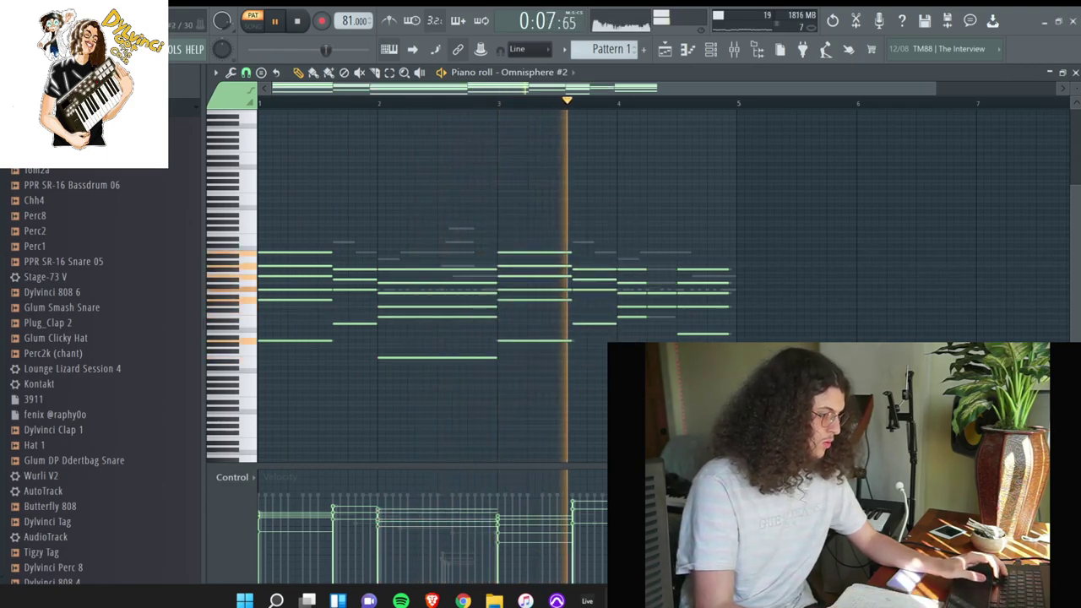
key(alt+r)
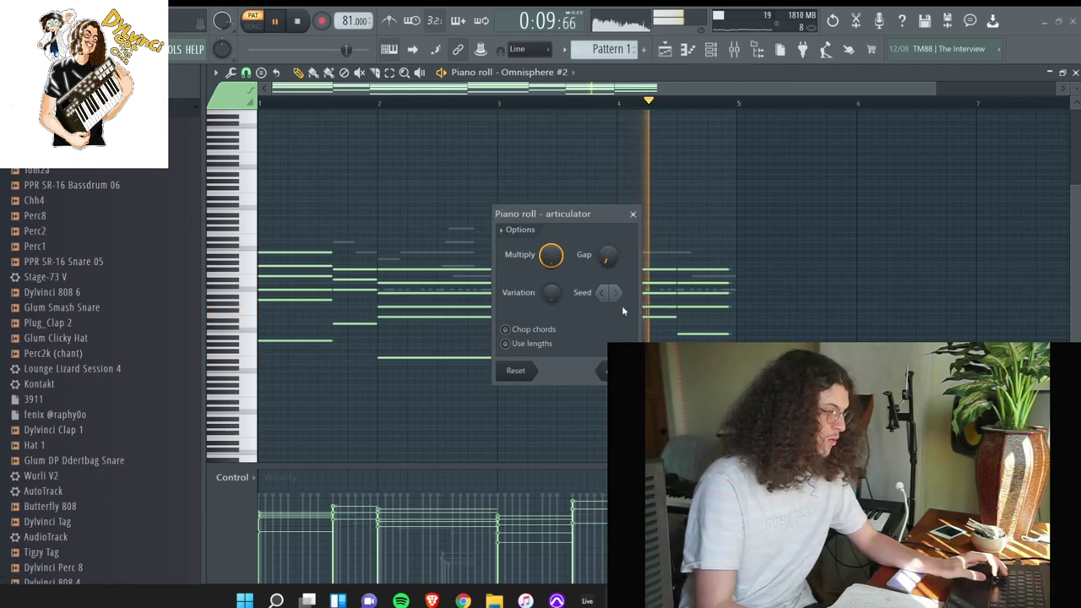
key(Return)
drag(770, 353, 737, 271)
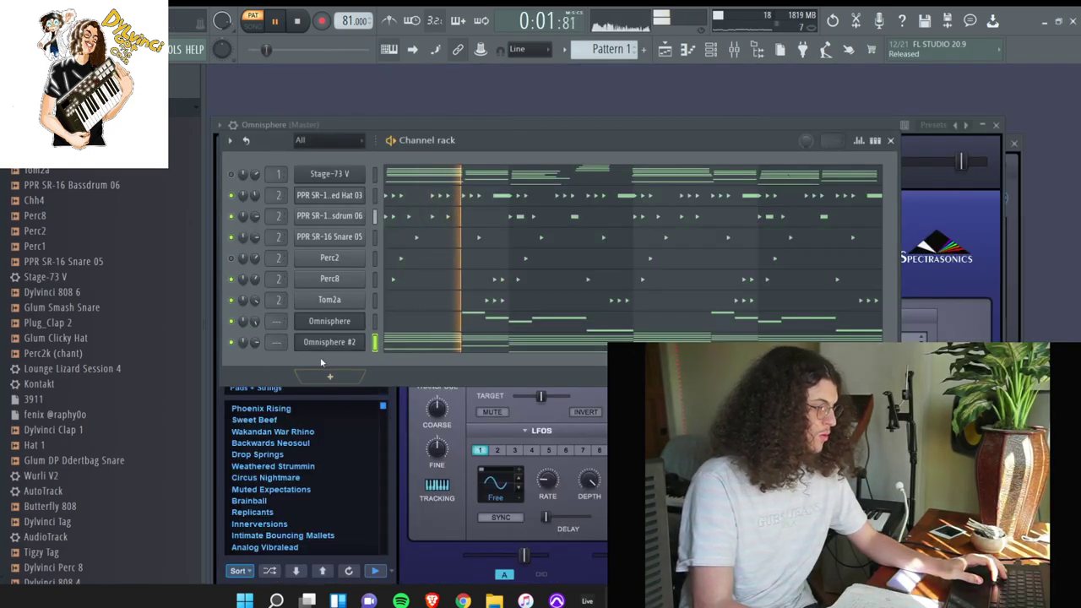
Open the Omnisphere #2 plugin window, move it clear of the channel switches and solo its channel
click(331, 344)
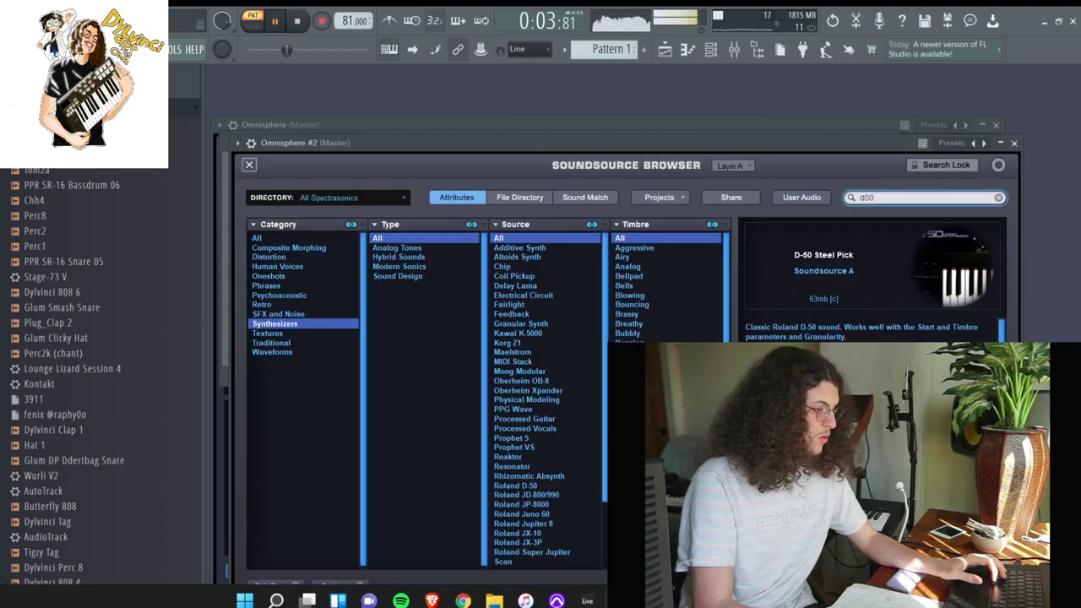
drag(567, 145, 666, 151)
right_click(233, 343)
click(250, 353)
Load the D-50 Nylon Atmosphere soundsource into layer A of Omnisphere #2 and unmute the first Omnisphere channel
click(922, 456)
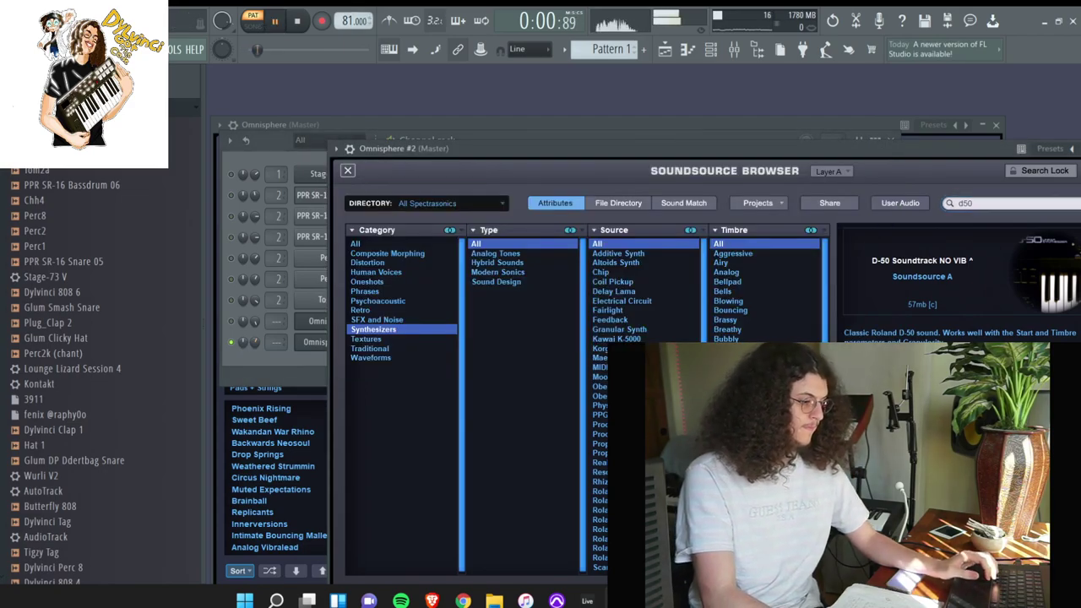
click(923, 466)
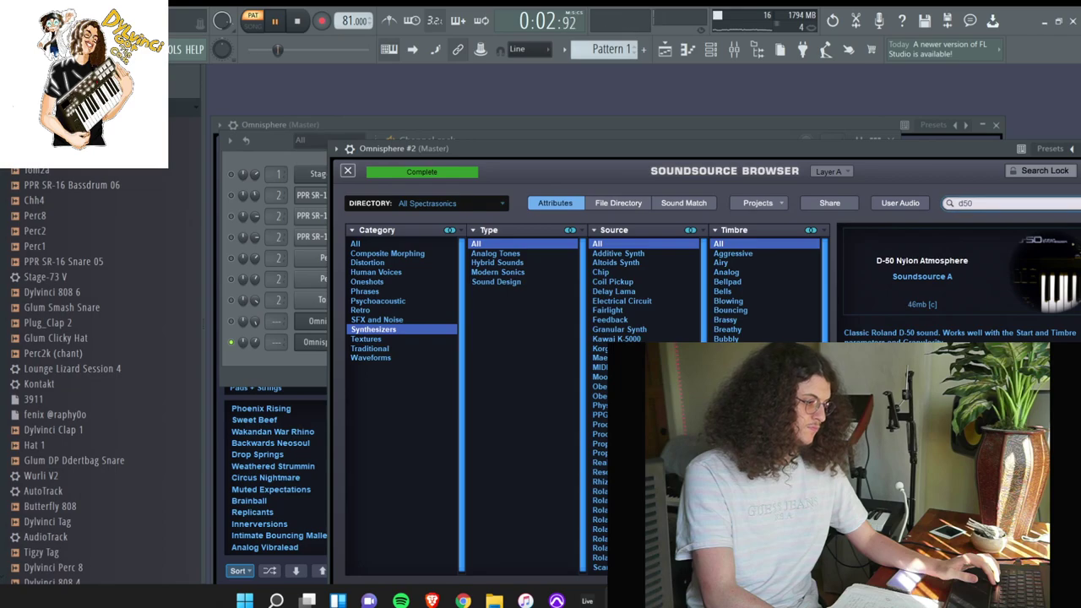
click(237, 331)
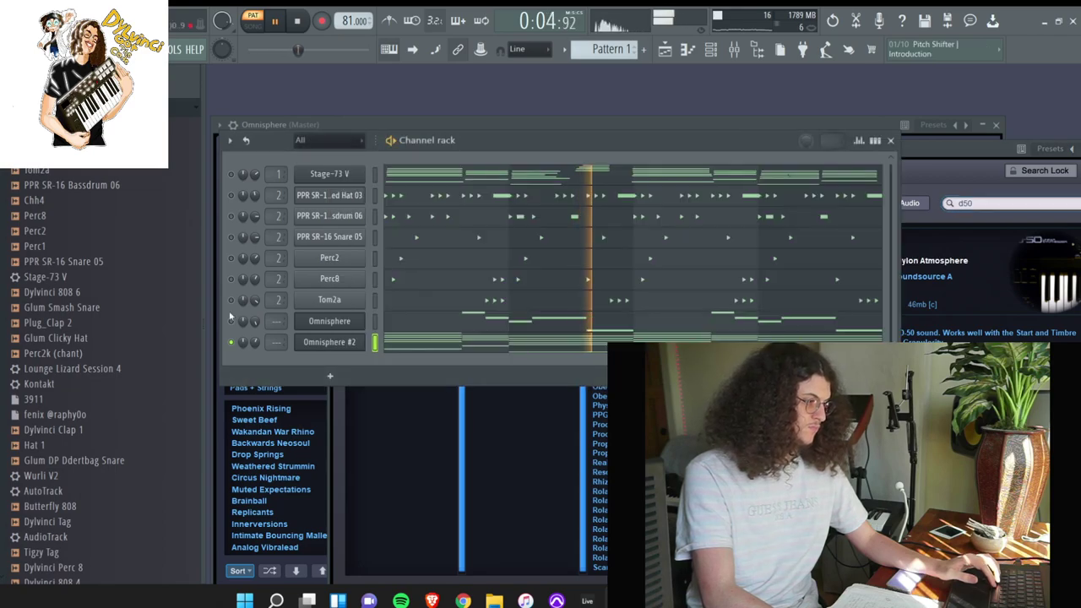
click(231, 321)
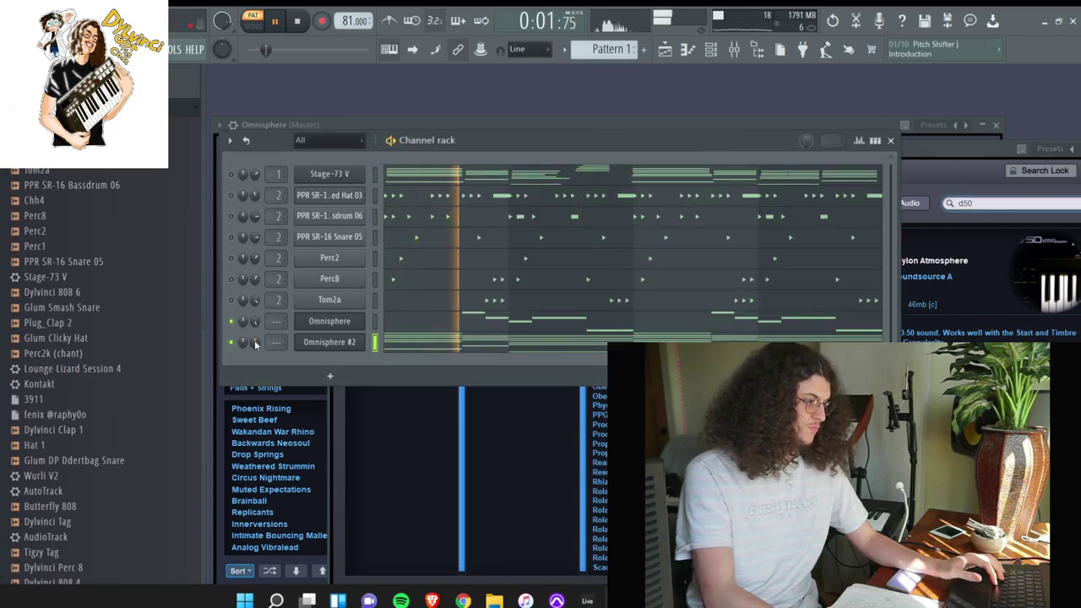
Transpose the lowest note of each Omnisphere #2 chord down one octave, play the result and close the piano roll
click(449, 345)
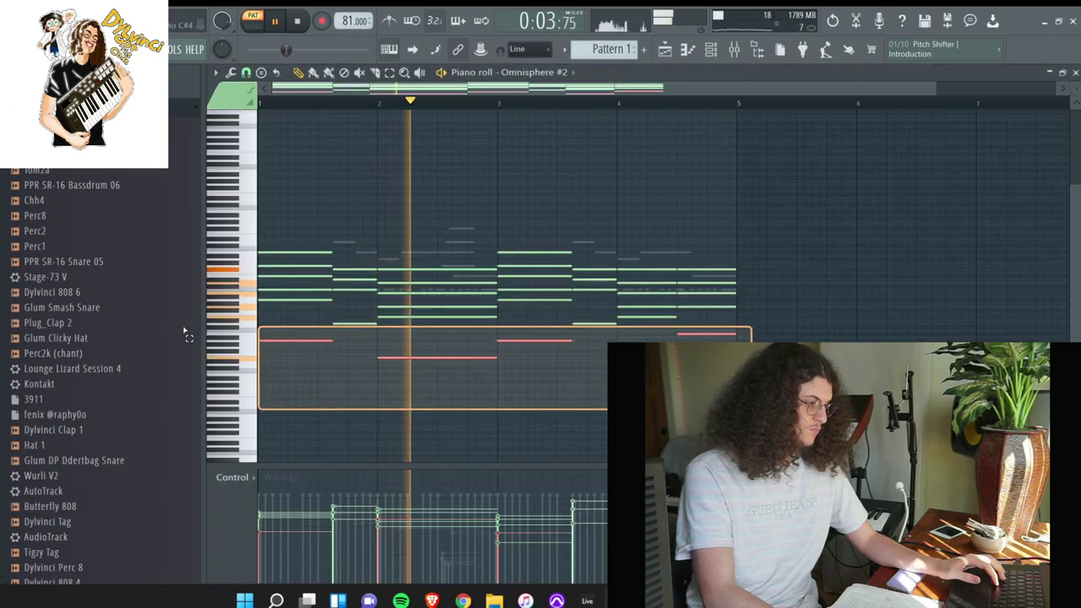
key(space)
key(ctrl+Down)
key(space)
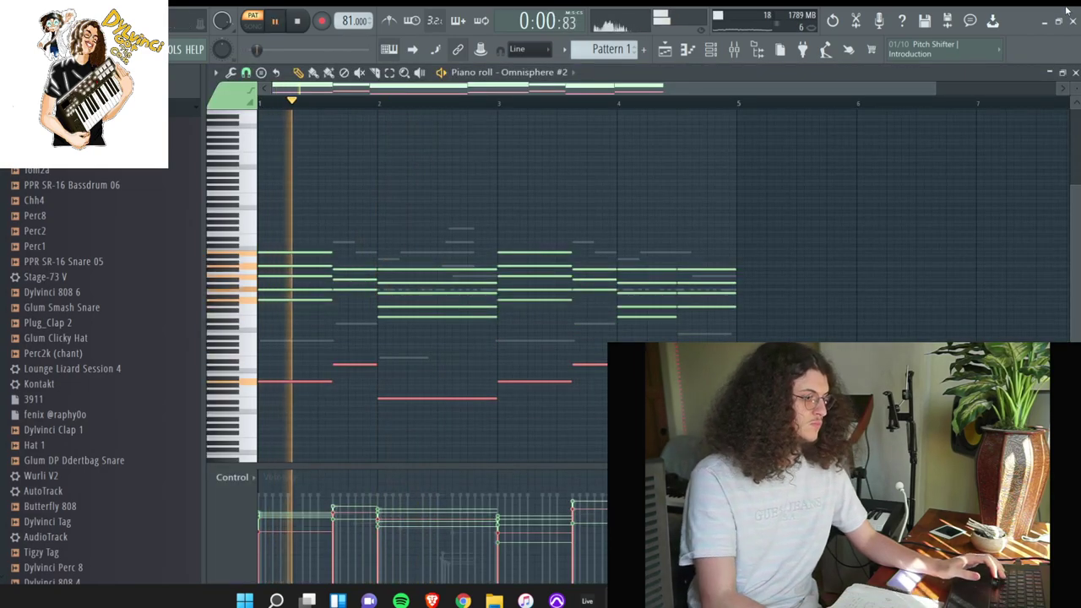
click(1075, 72)
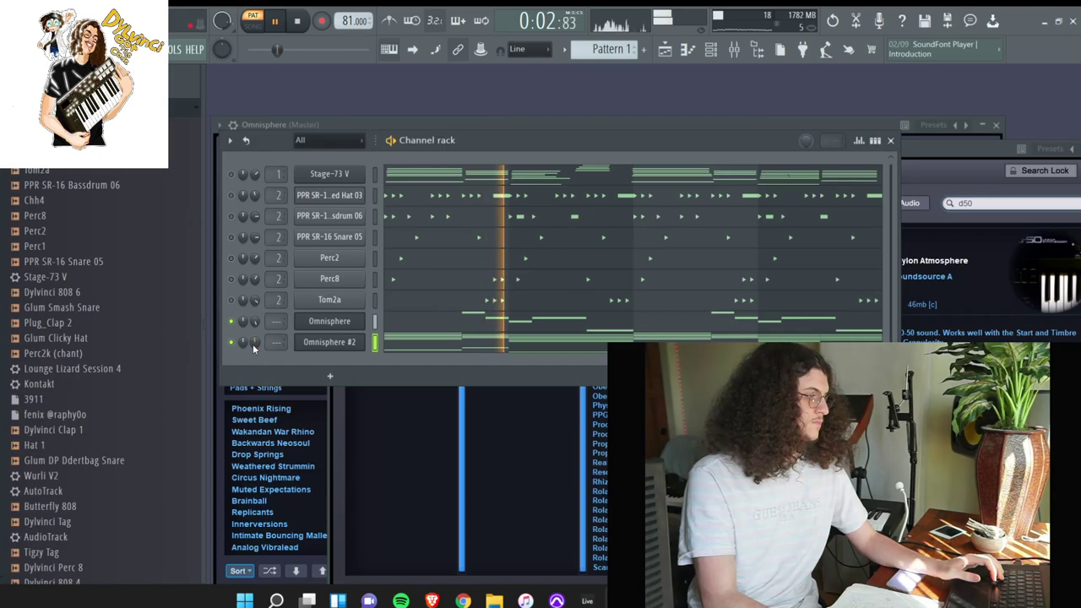
scroll(128, 288, up, 2)
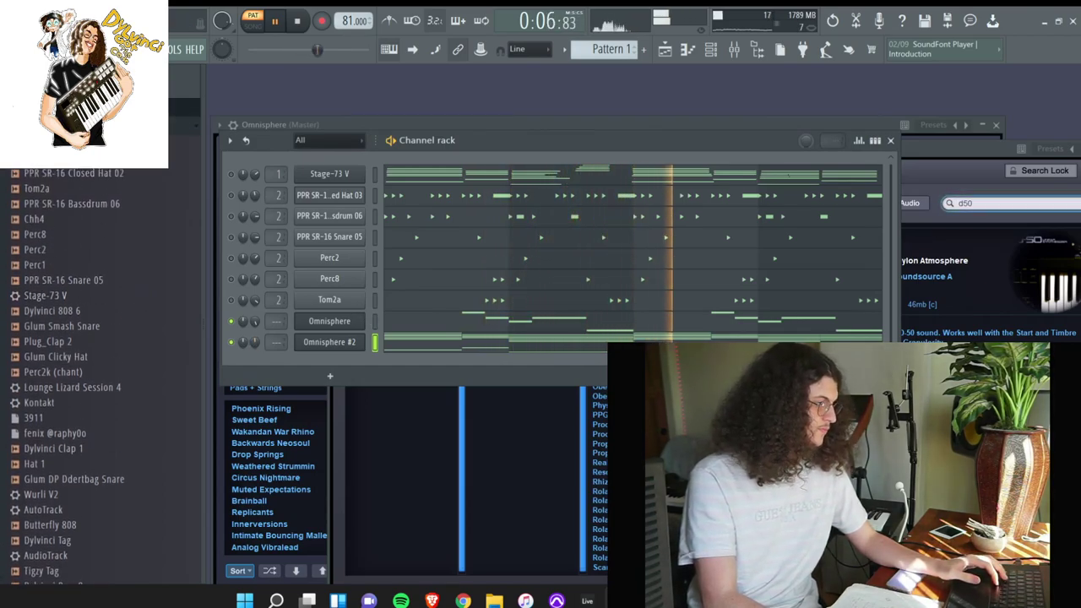
Unmute the hi-hat, bass drum, snare, Perc2, Perc8 and Tom2a channels alongside the two Omnisphere channels
scroll(61, 176, up, 10)
scroll(60, 176, up, 5)
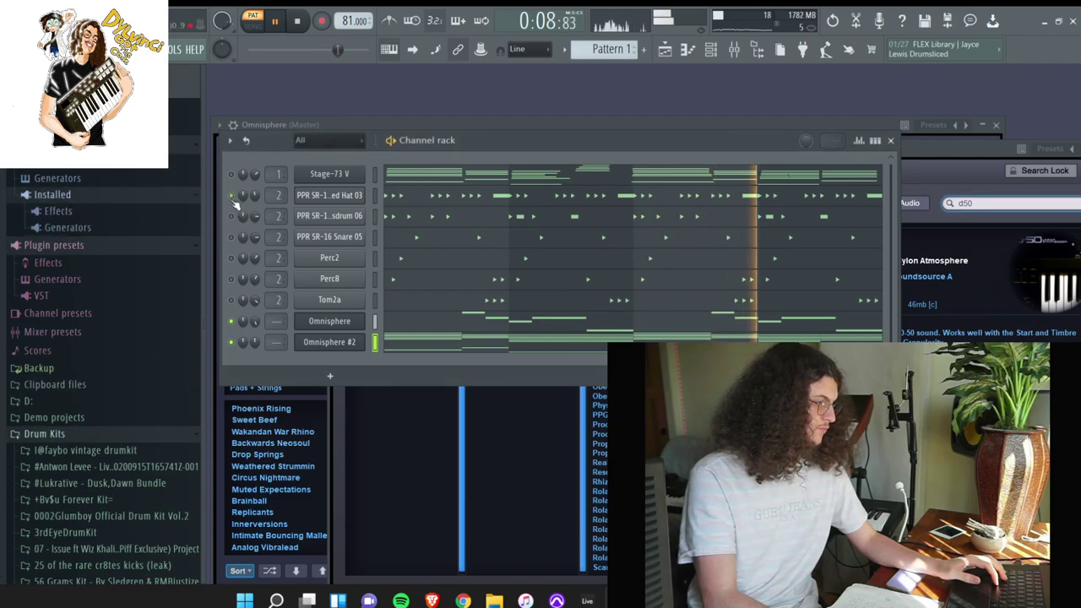
click(231, 280)
click(231, 299)
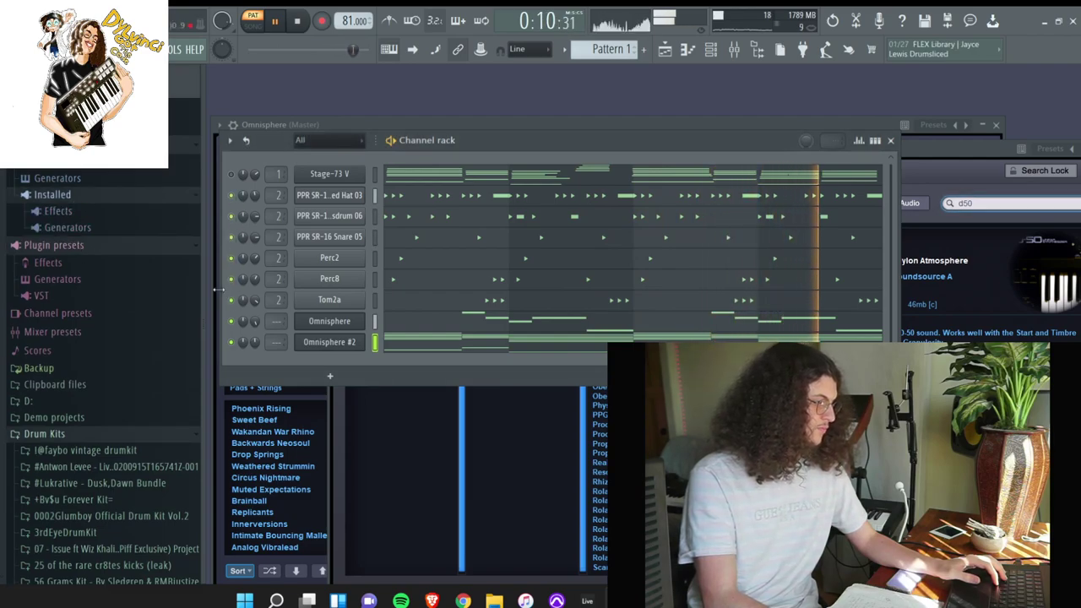
Add the ARP 2600 V3 synth from the installed generators as a new channel below Omnisphere #2
click(91, 226)
click(93, 291)
drag(85, 123, 357, 369)
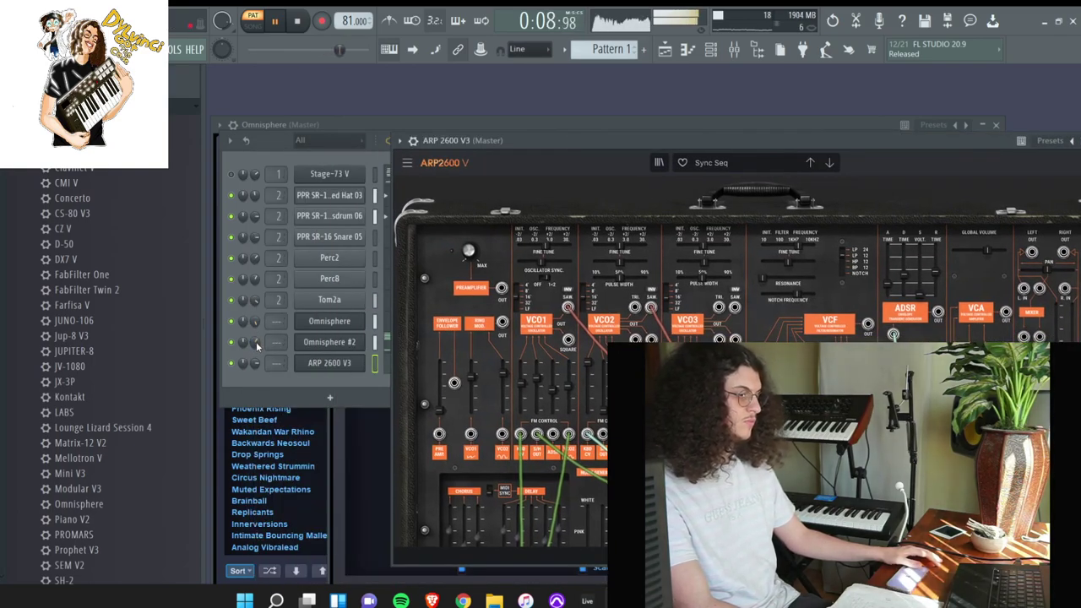
Load the Delay Small lead preset in the ARP 2600 V3, step to the next preset and adjust the channel's volume
click(710, 162)
mouse_move(729, 252)
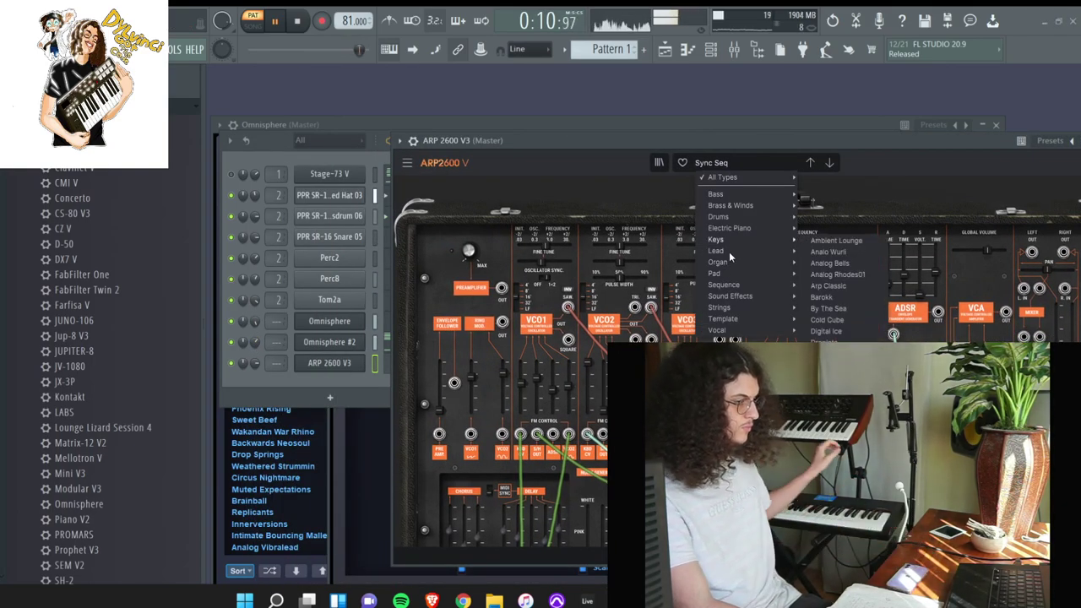
click(837, 290)
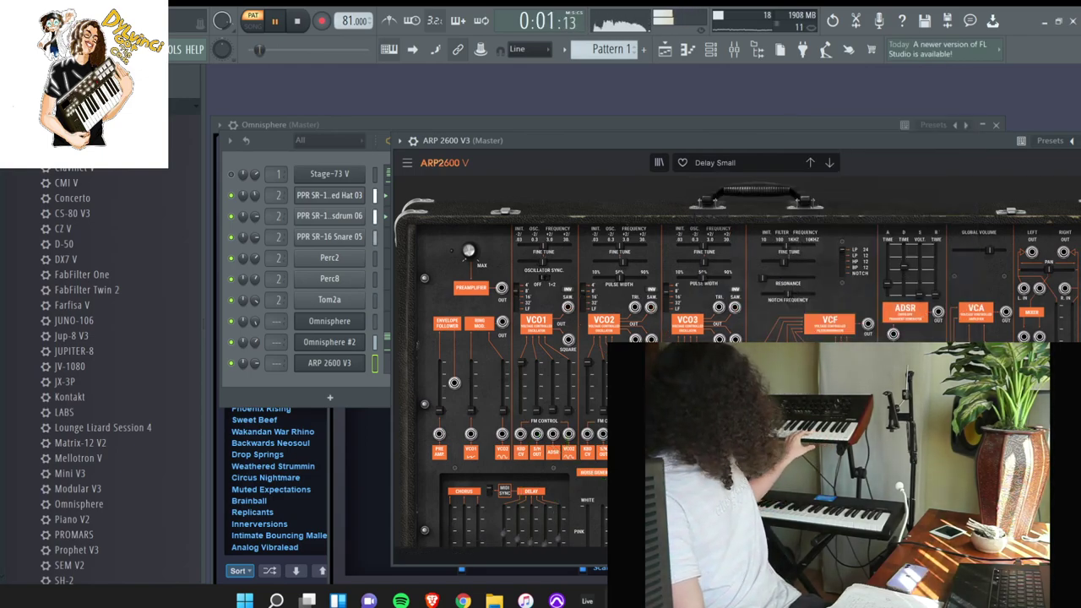
click(828, 163)
click(251, 363)
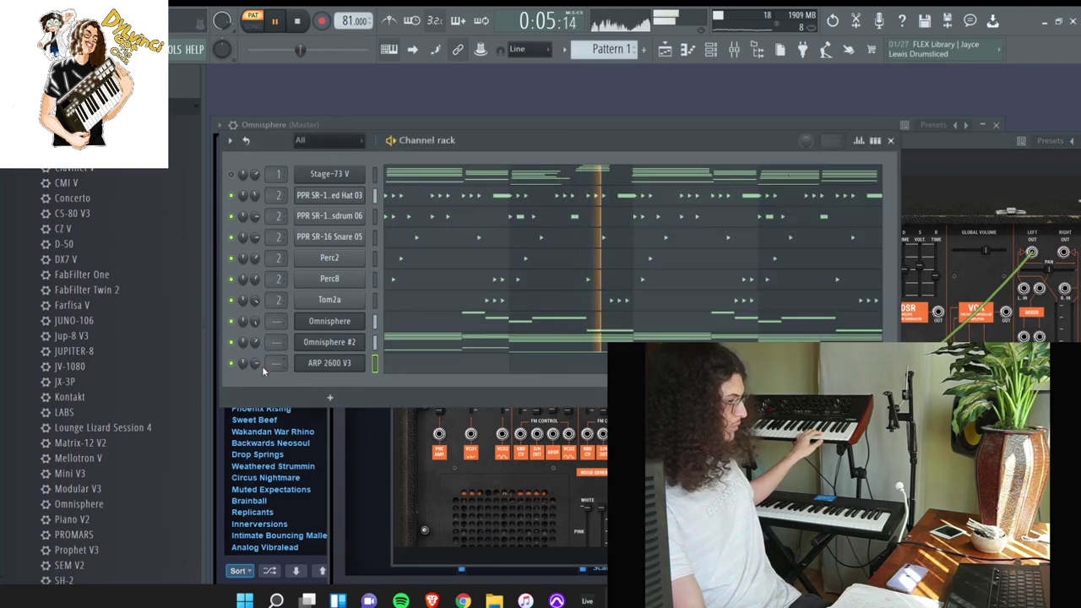
Audition more ARP 2600 V3 lead presets, including Fantazoom, Clean This Dirt, Delay Small and Driver, and select Feedlead
click(979, 164)
click(831, 164)
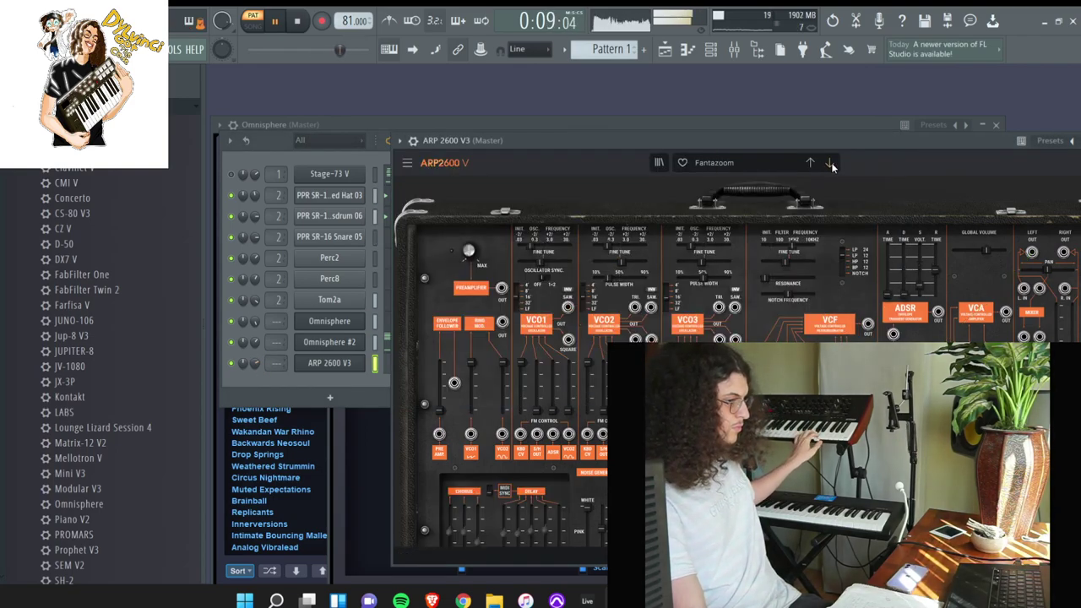
click(752, 162)
mouse_move(718, 253)
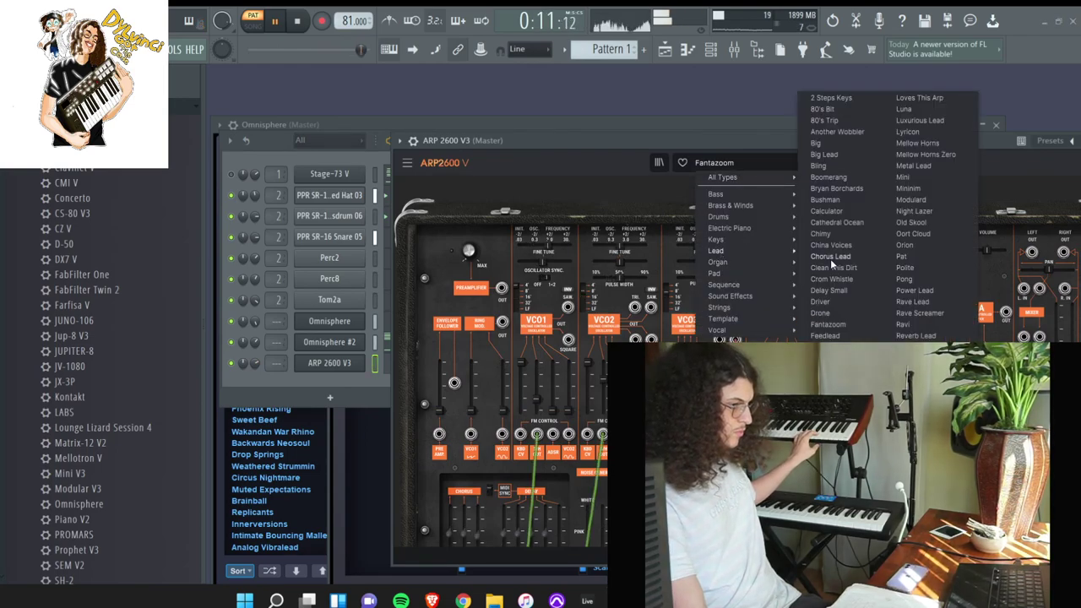
click(832, 267)
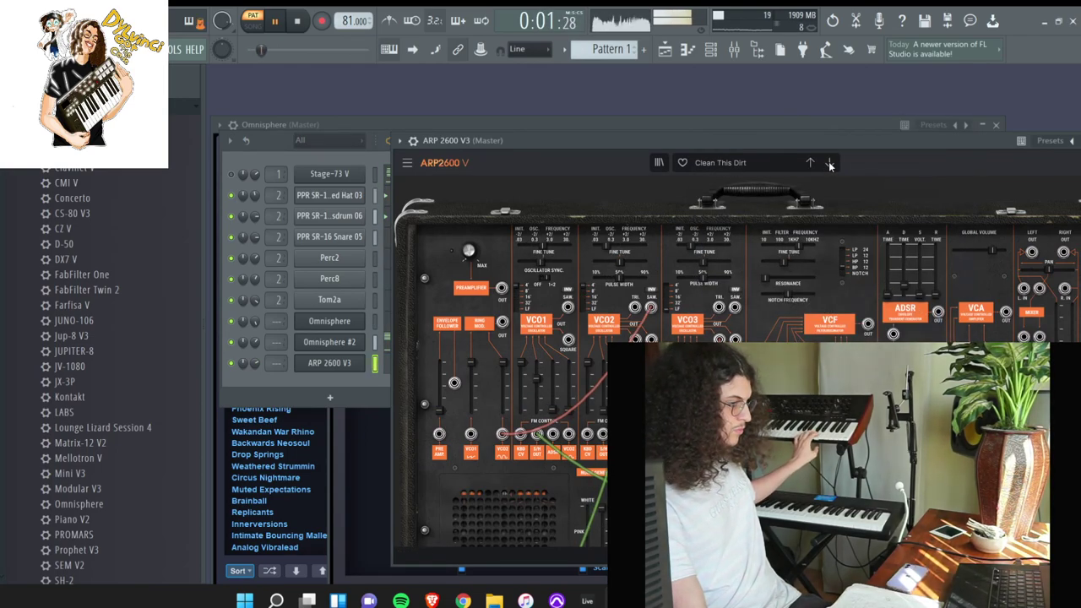
click(831, 164)
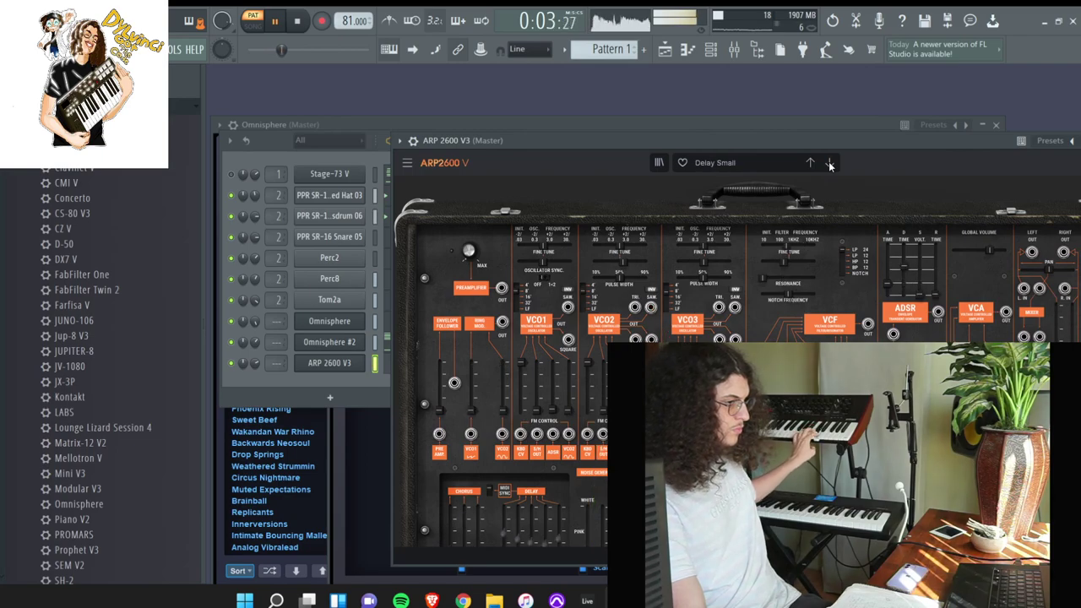
click(829, 163)
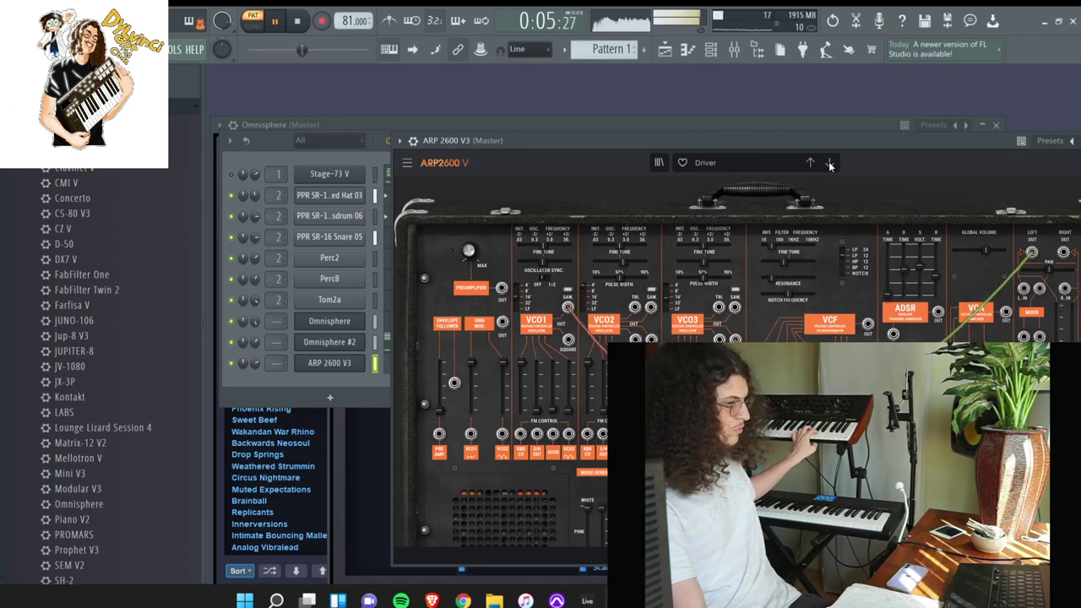
click(829, 162)
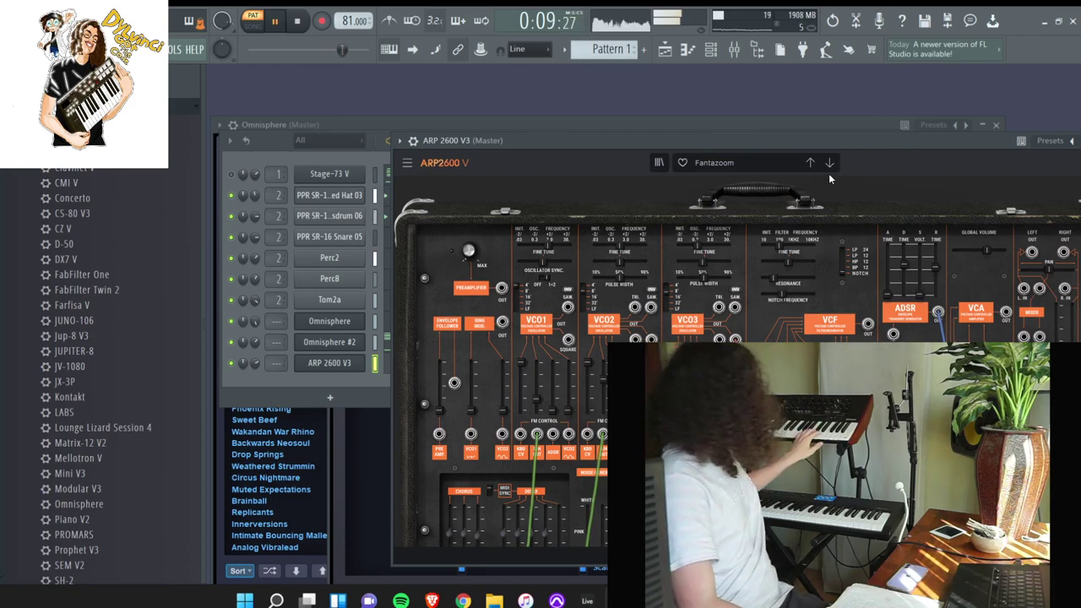
click(829, 163)
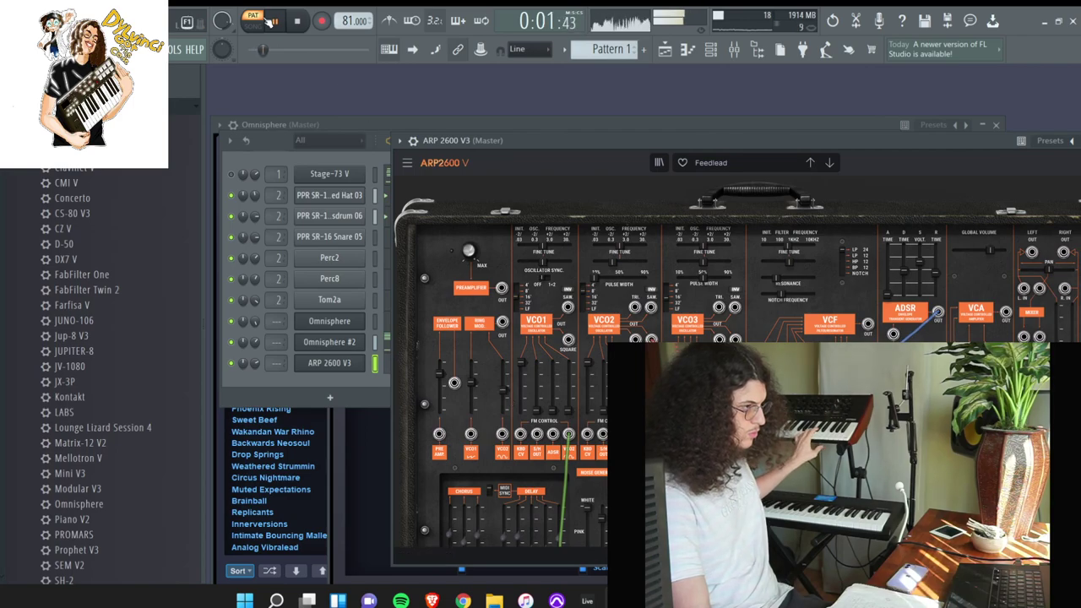
Record a four-bar ARP 2600 V3 melody into Pattern 1 as notes and automation, then disarm recording
click(321, 22)
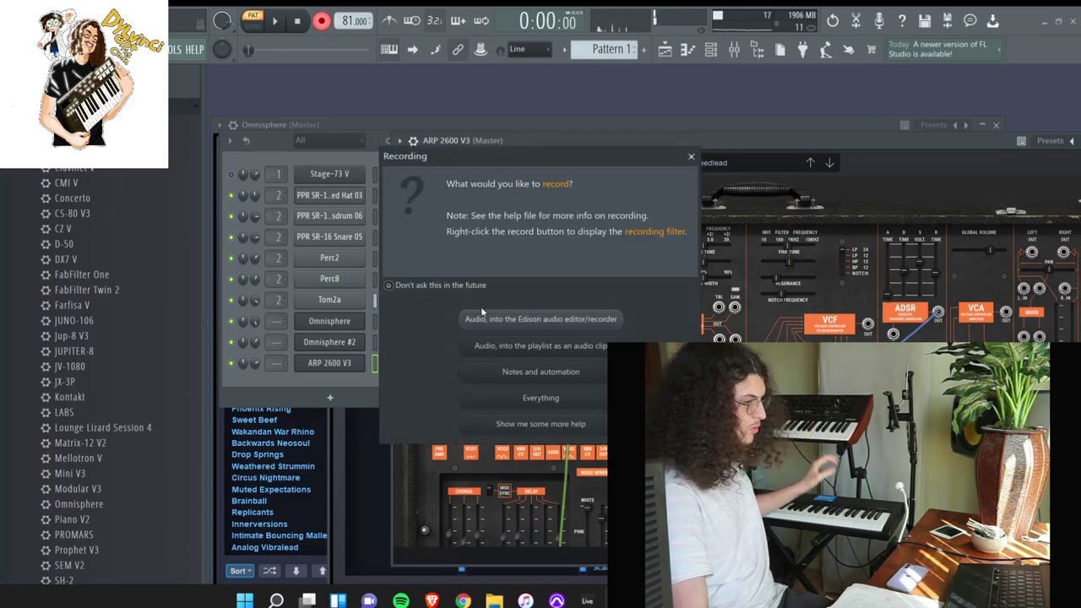
click(509, 372)
click(244, 365)
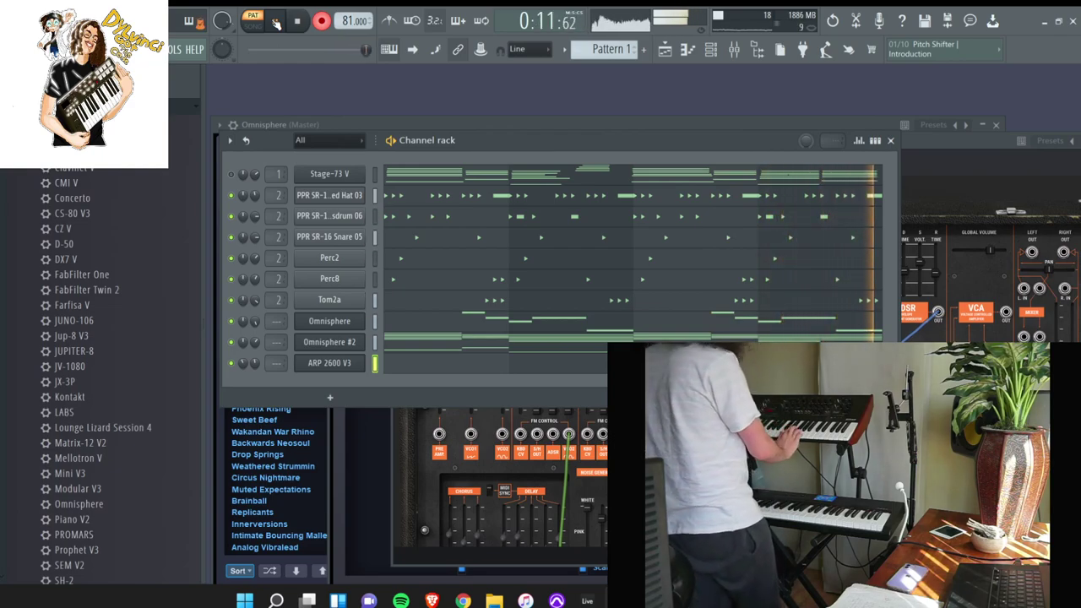
key(space)
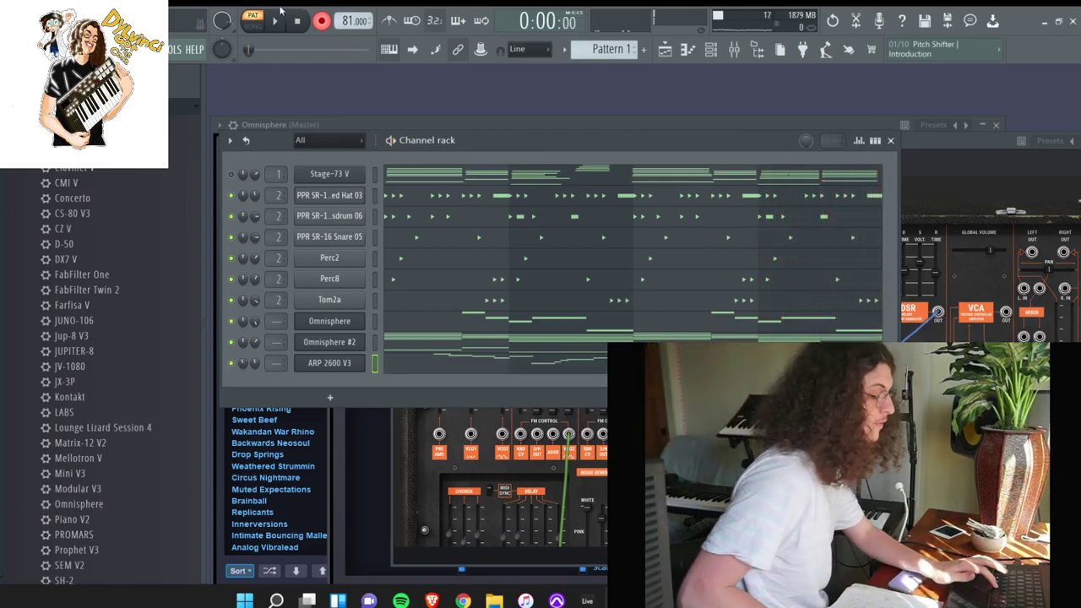
click(322, 23)
Open the ARP 2600 V3 melody in the piano roll and start two bar 2 notes slightly later while checking playback
key(space)
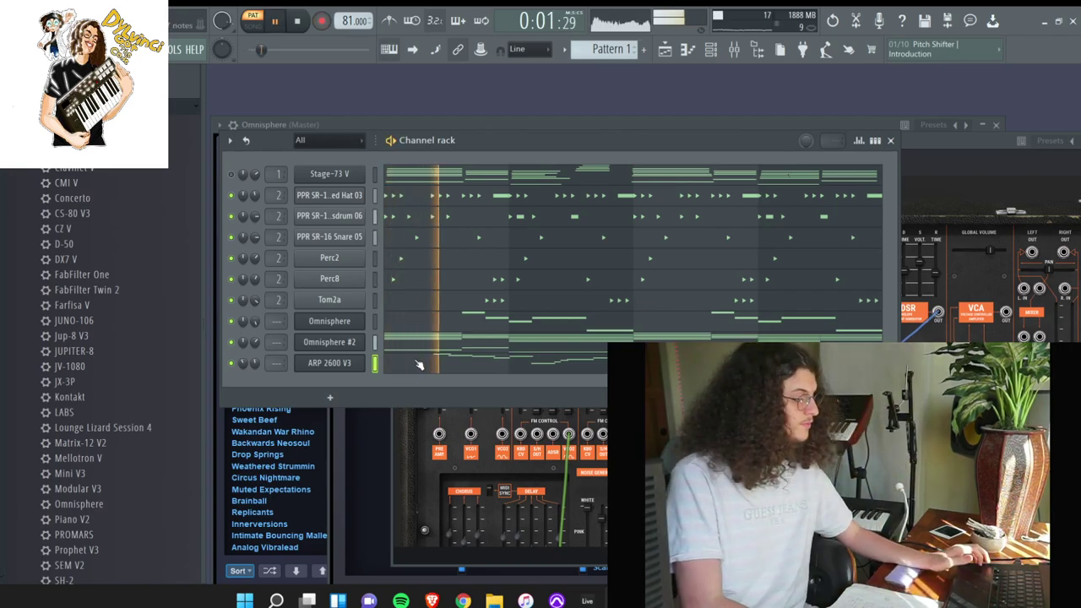
key(F7)
key(space)
key(space)
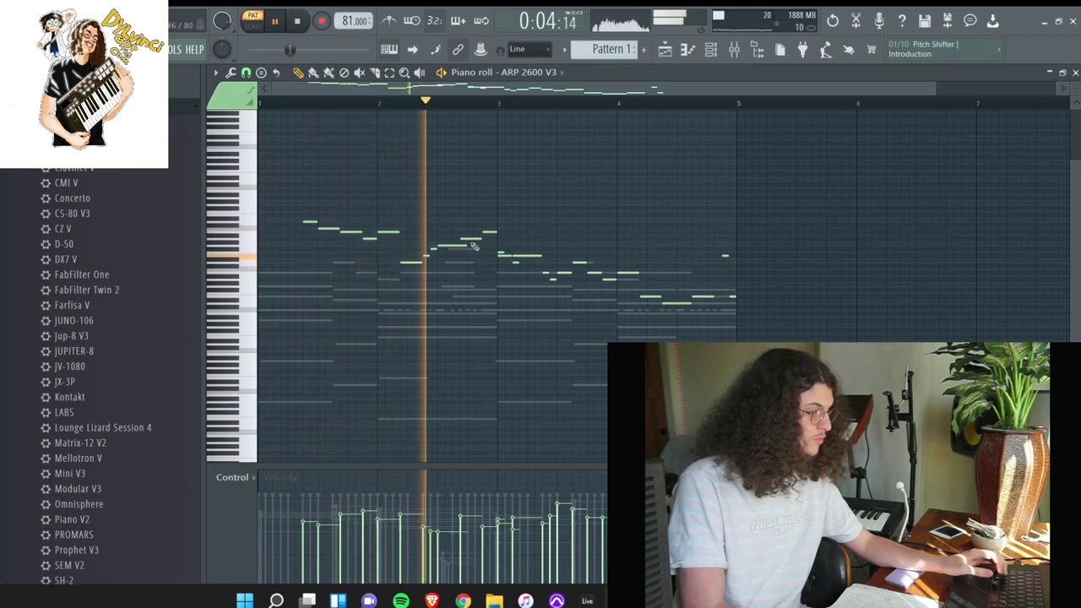
key(space)
key(space)
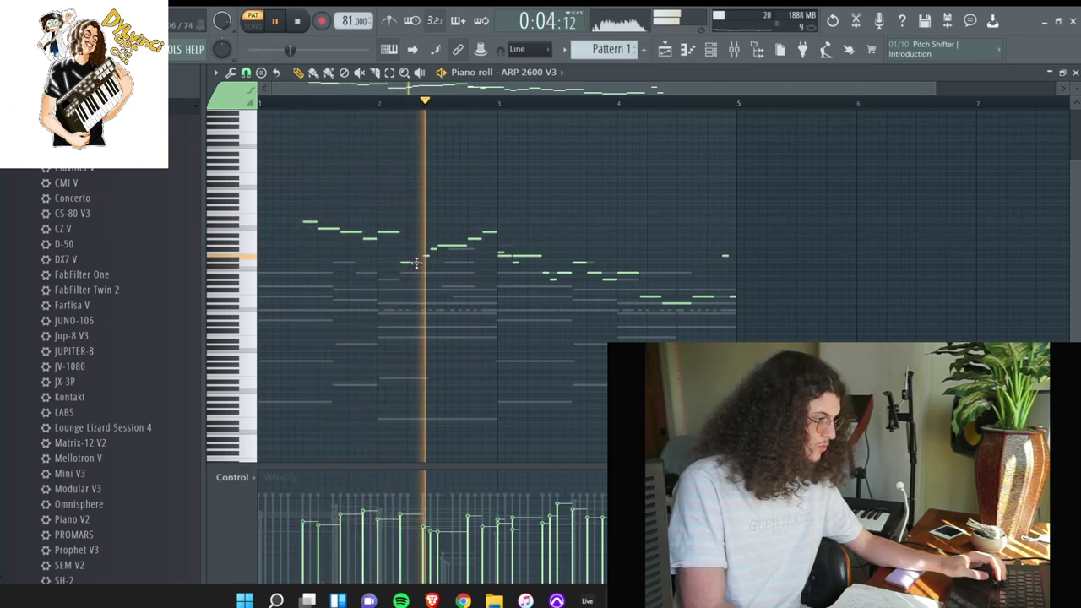
key(space)
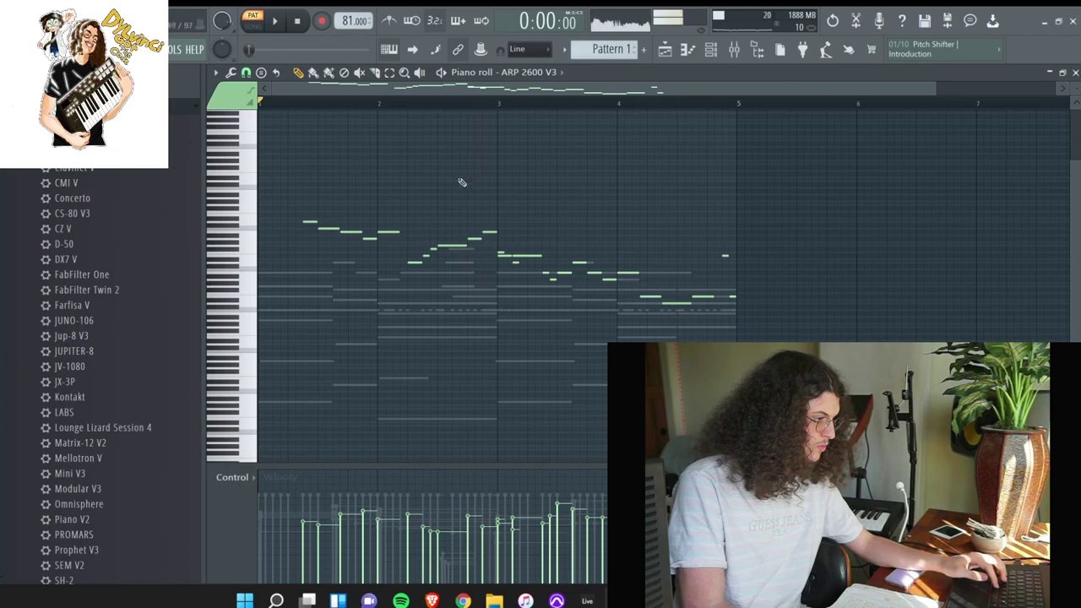
Replay the melody from bar 2, start the second-to-last bar 2 note earlier, tidy the opening notes of bar 3 and close the piano roll
click(409, 104)
key(space)
drag(473, 239, 466, 240)
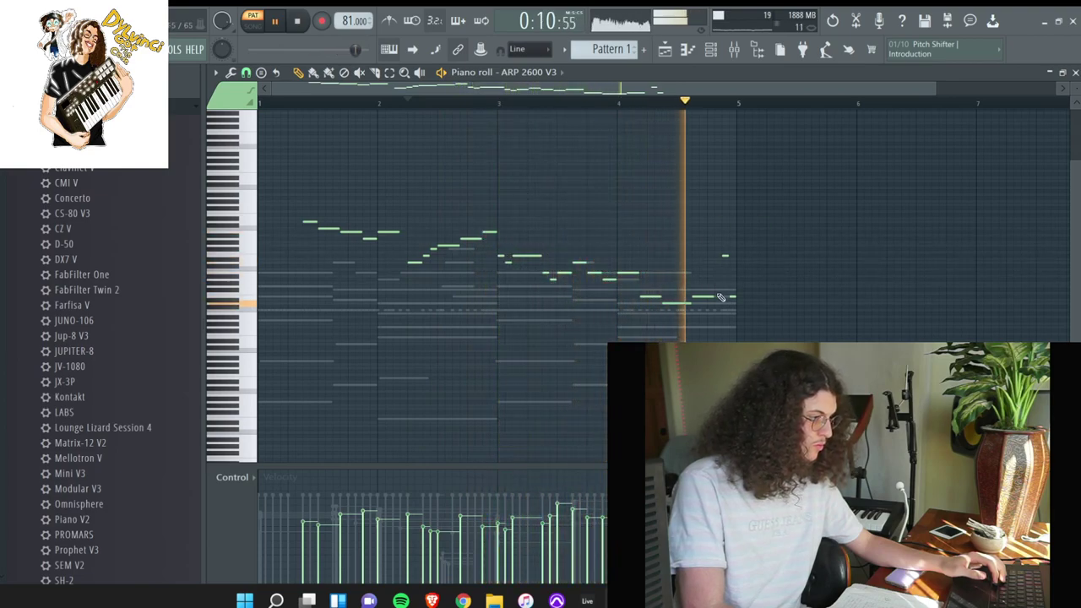
key(Escape)
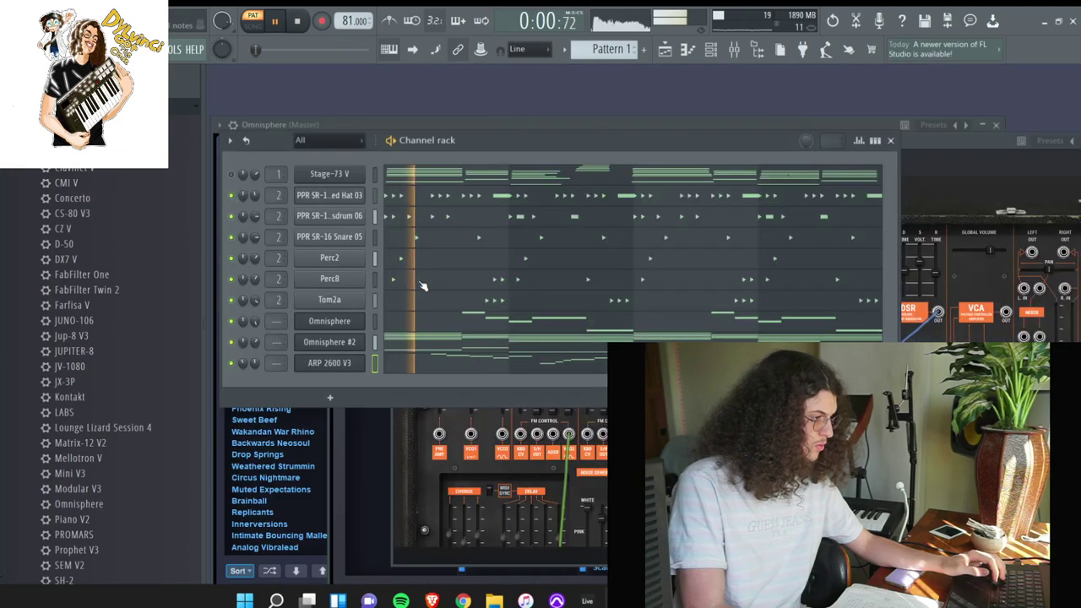
Load the 1 Osc Sinus template preset in the ARP 2600 V3 and adjust its portamento setting
click(992, 137)
click(738, 163)
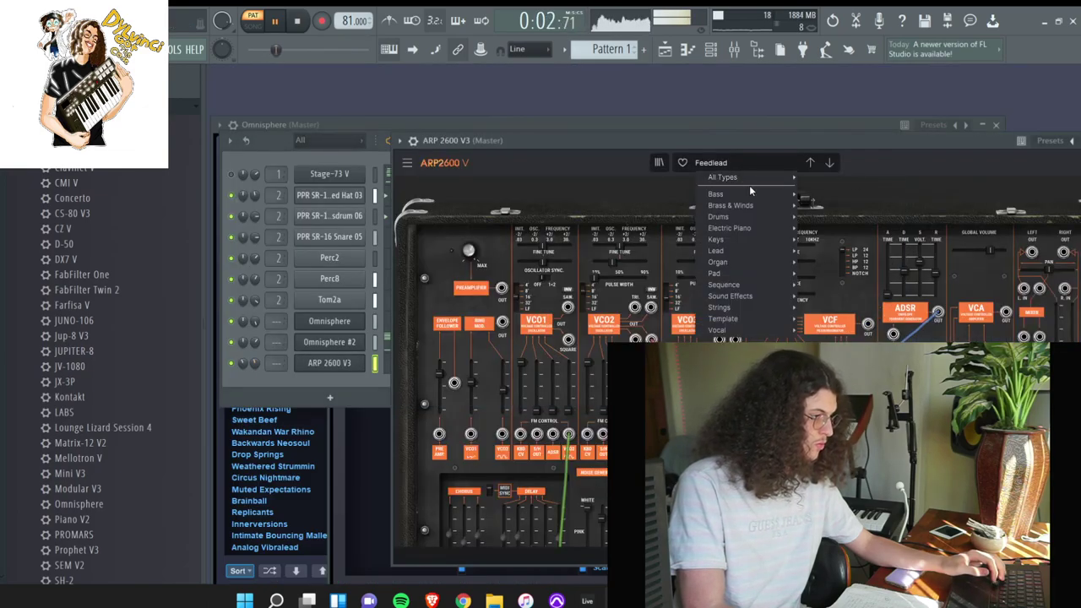
mouse_move(734, 321)
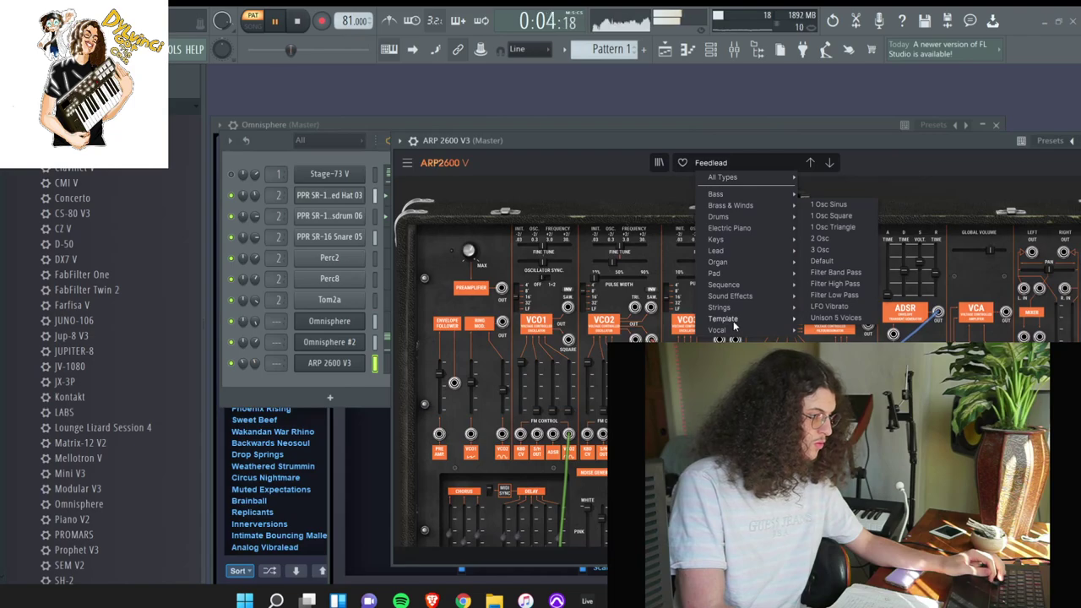
click(844, 208)
drag(801, 141, 854, 66)
key(space)
scroll(621, 278, down, 5)
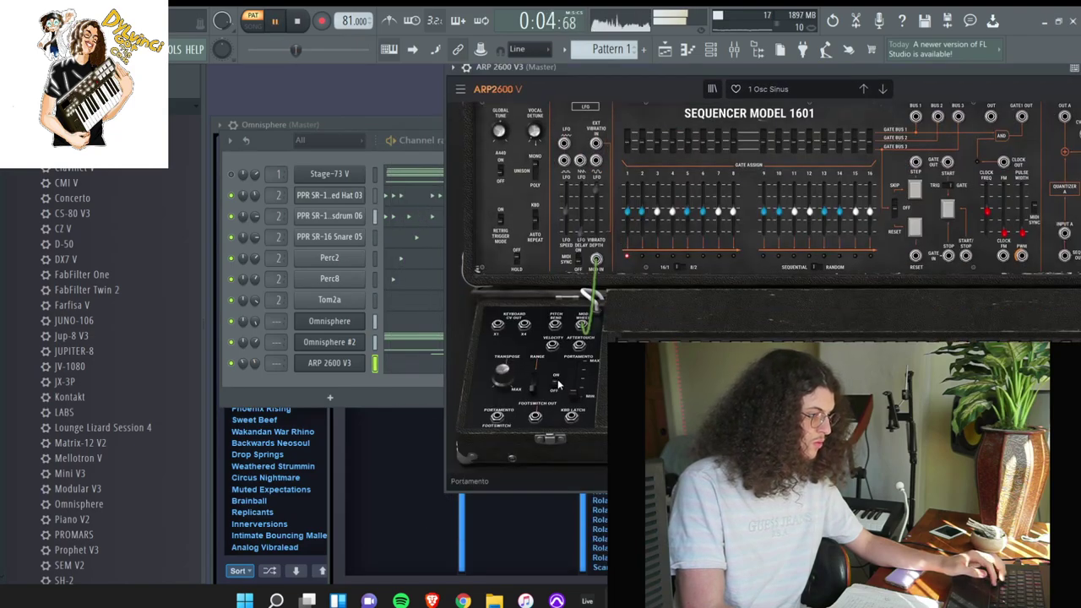
click(261, 387)
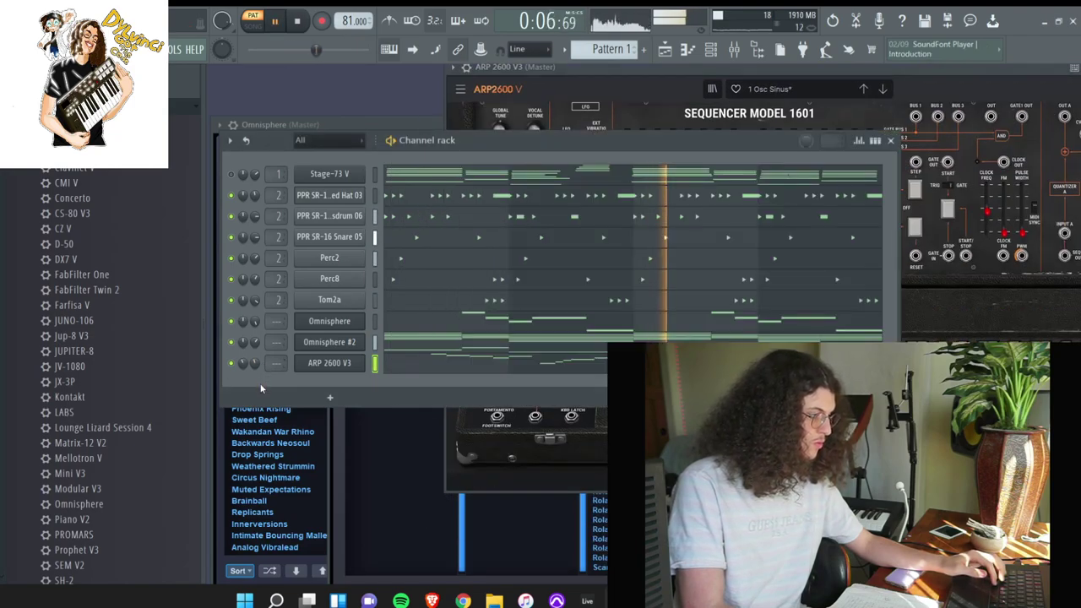
Route the Omnisphere, Omnisphere #2 and ARP 2600 V3 channels to mixer tracks 7, 8 and 9
key(F9)
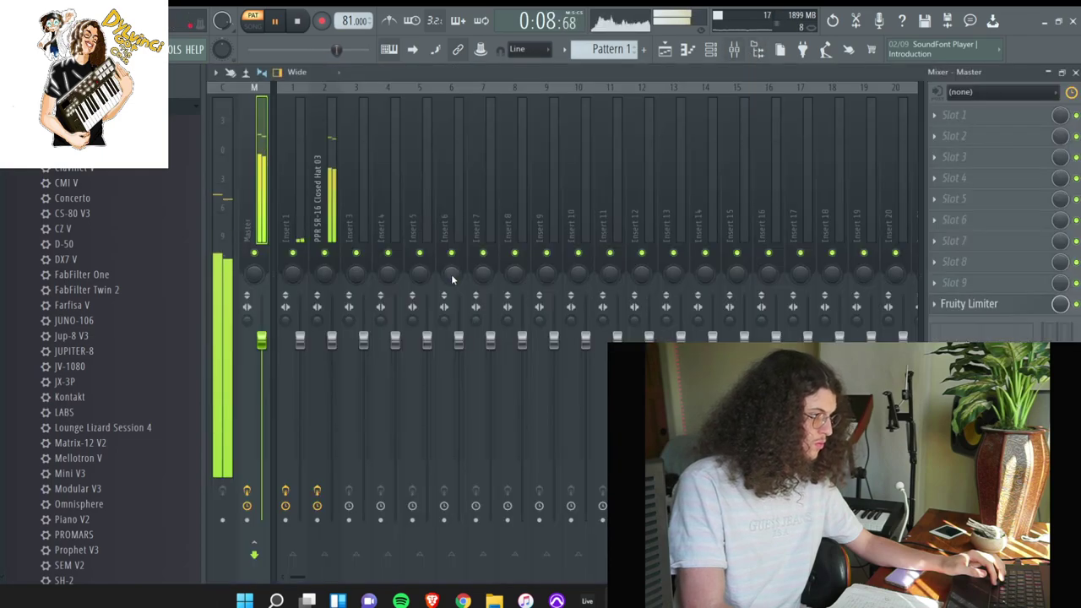
right_click(479, 206)
mouse_move(601, 225)
click(700, 234)
key(space)
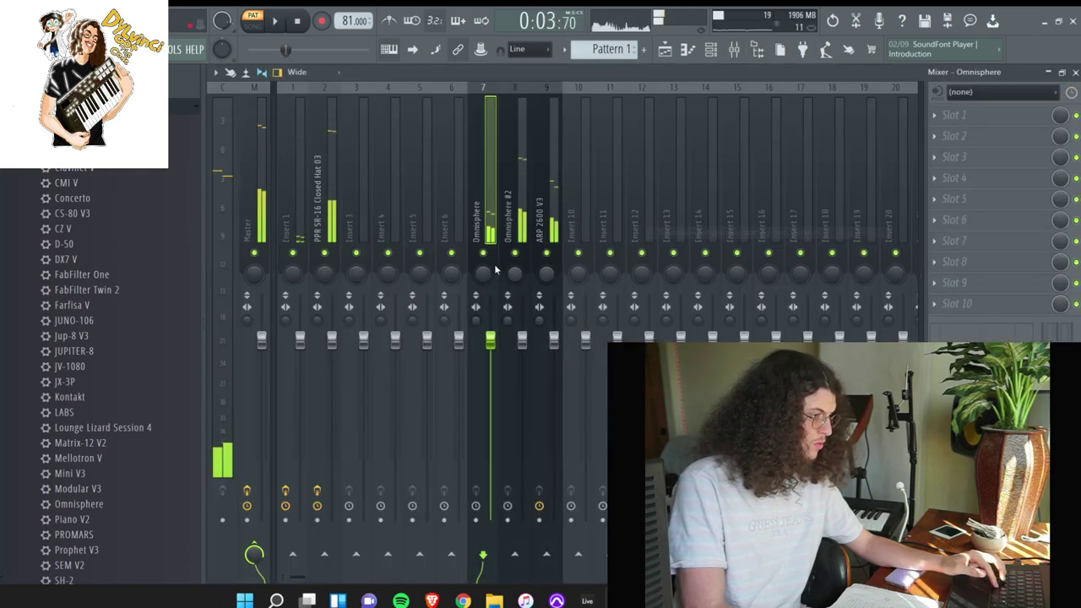
Insert RC-20 Retro Color in the first effect slot of the ARP 2600 V3 mixer track
click(549, 228)
click(955, 115)
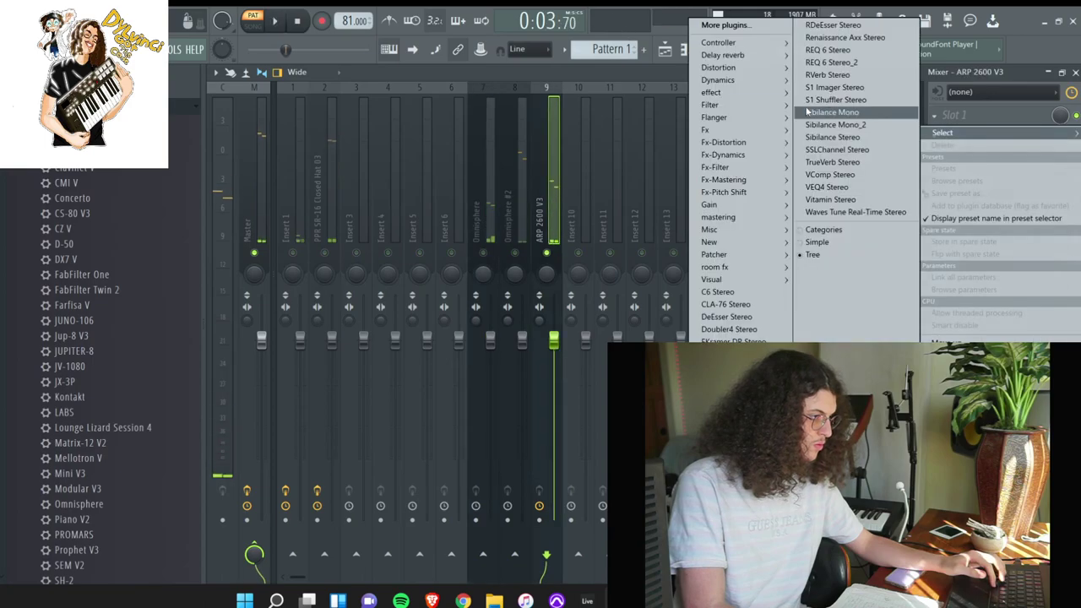
mouse_move(748, 94)
click(595, 391)
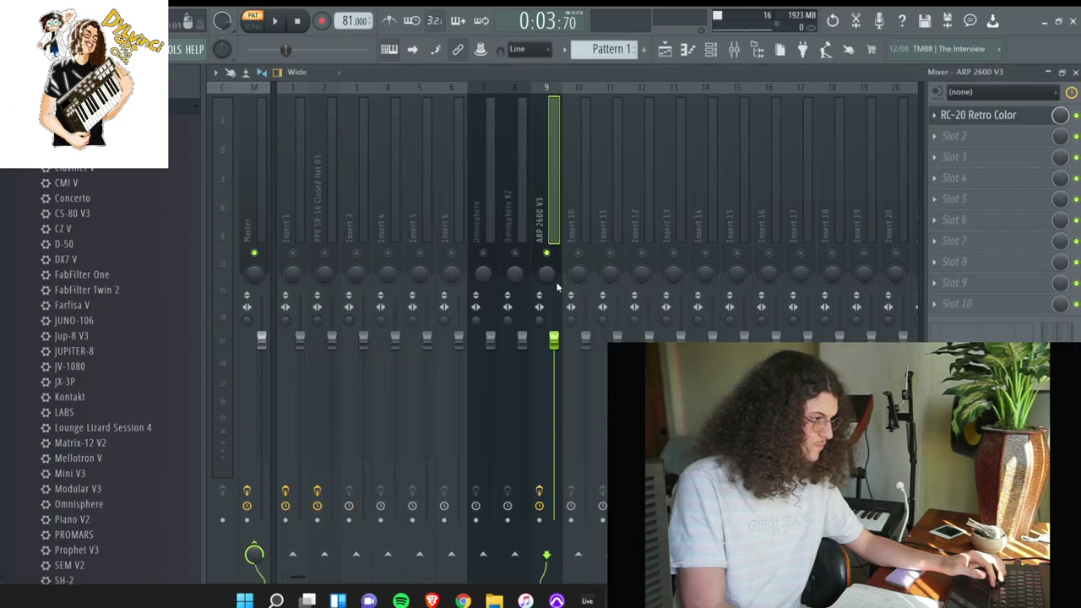
Lower the ARP 2600 V3 mixer level during playback and bring Omnisphere #2 down slightly
key(space)
drag(554, 339, 554, 366)
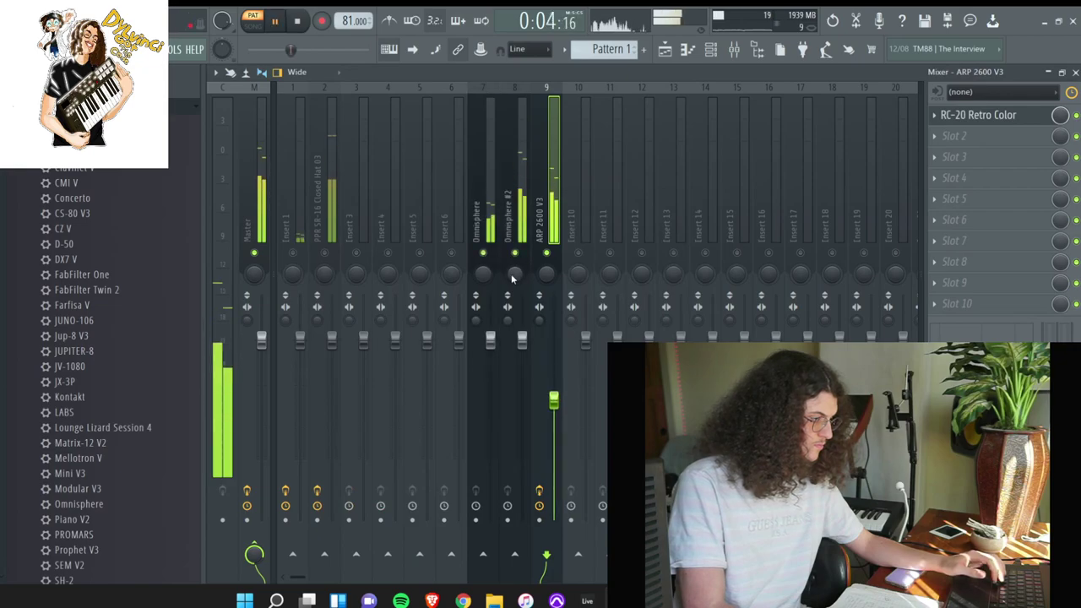
click(522, 342)
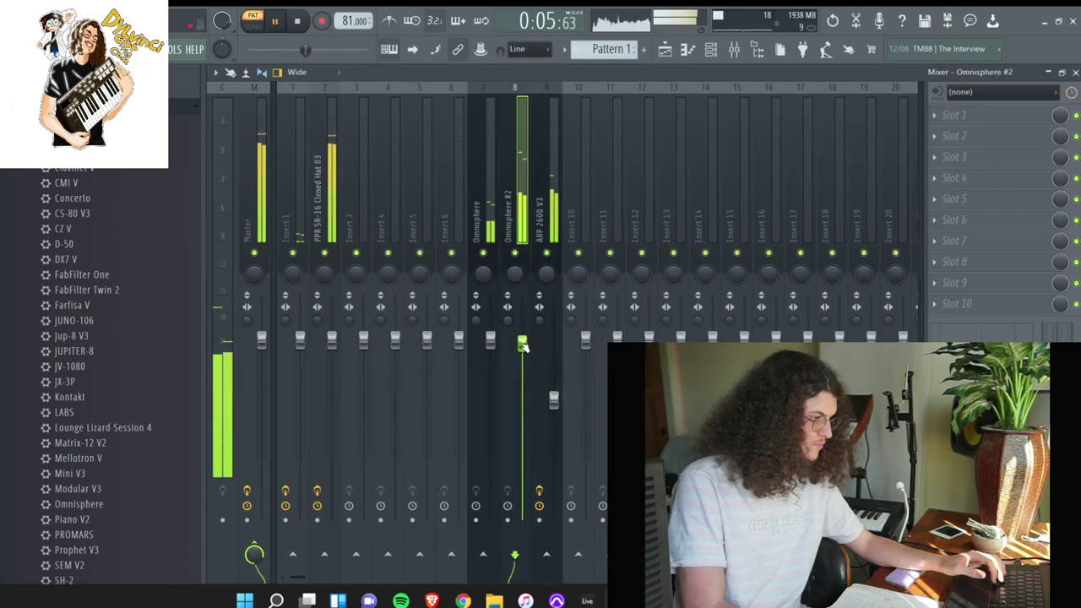
Open FabFilter Pro-L 2 on the drums' mixer track 2 and set its gain to about +4.8 dB
click(338, 200)
click(976, 115)
mouse_move(352, 427)
mouse_down()
mouse_move(348, 416)
mouse_move(348, 429)
mouse_up()
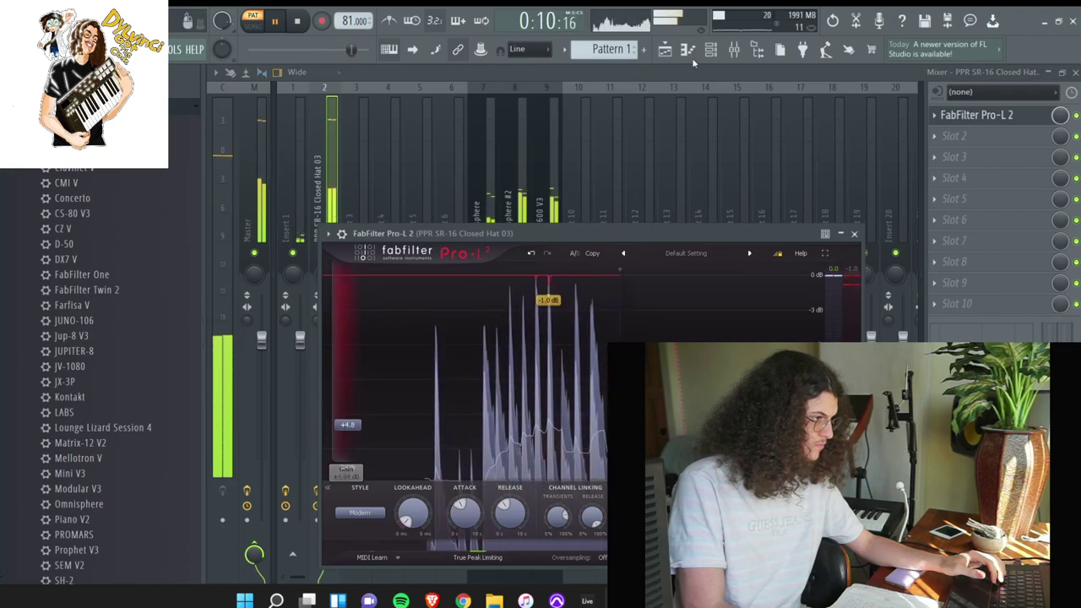
Raise the PPR SR-16 Bassdrum 06 channel volume slightly in the channel rack and return to the mixer
click(711, 50)
drag(256, 217, 256, 212)
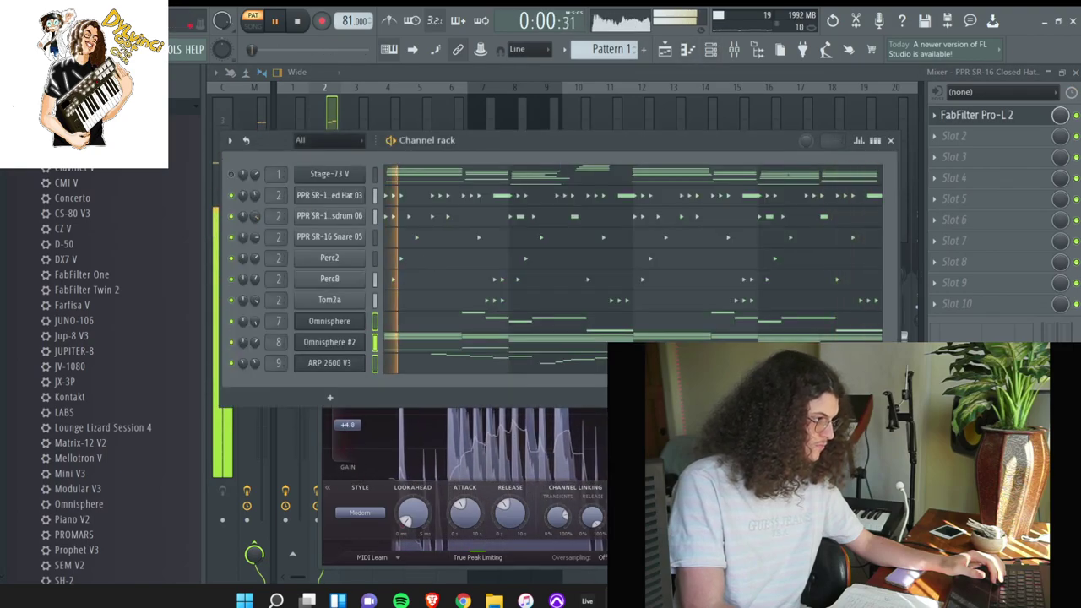
click(333, 108)
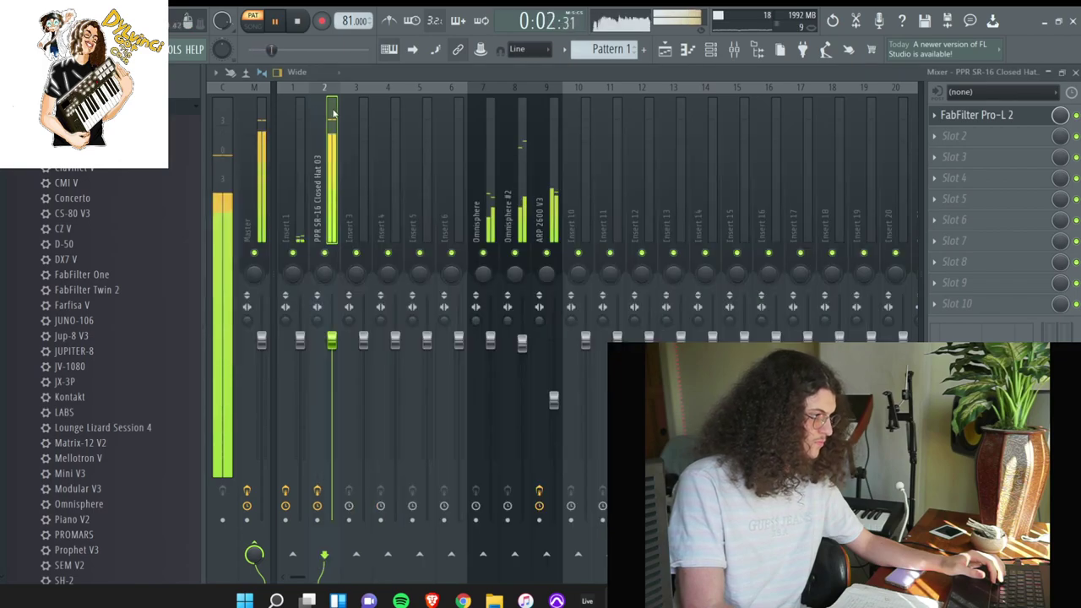
Review the Omnisphere and ARP 2600 V3 note patterns in the piano roll and play the pattern back
click(734, 50)
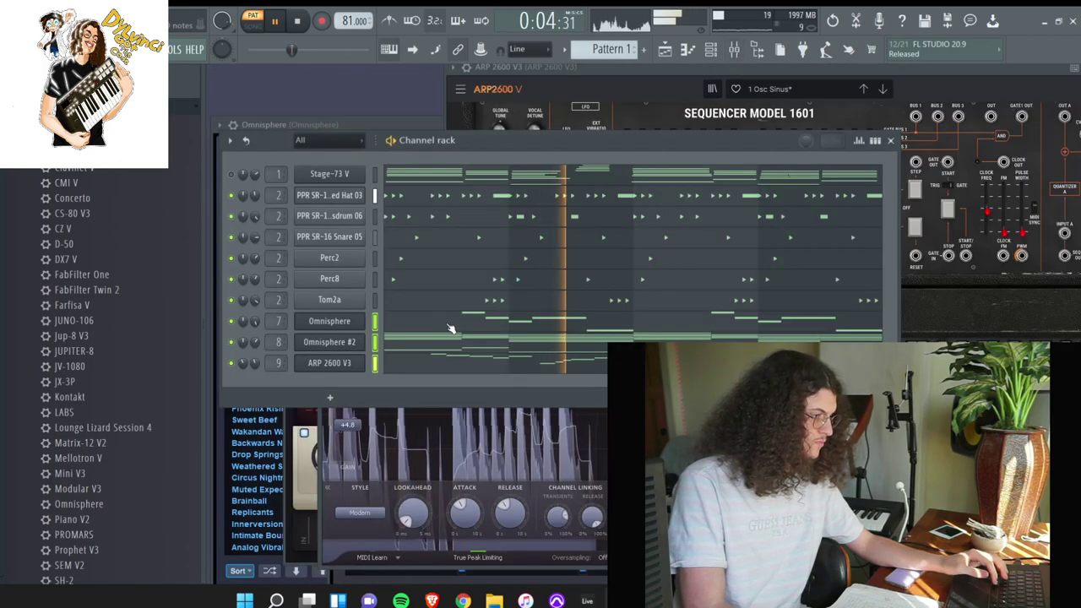
click(451, 330)
click(529, 76)
click(541, 183)
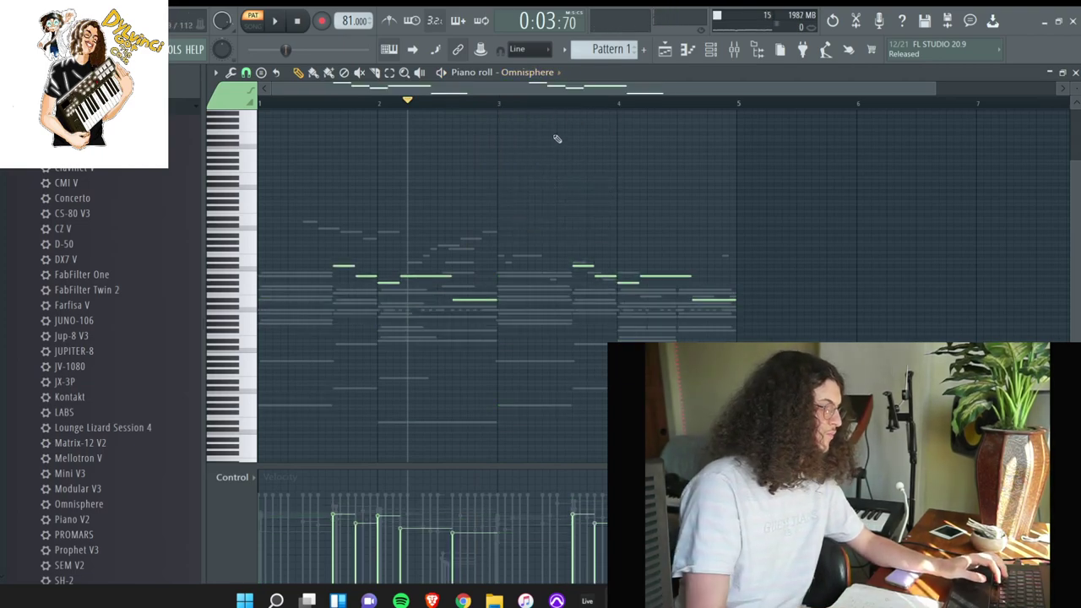
click(538, 74)
click(552, 209)
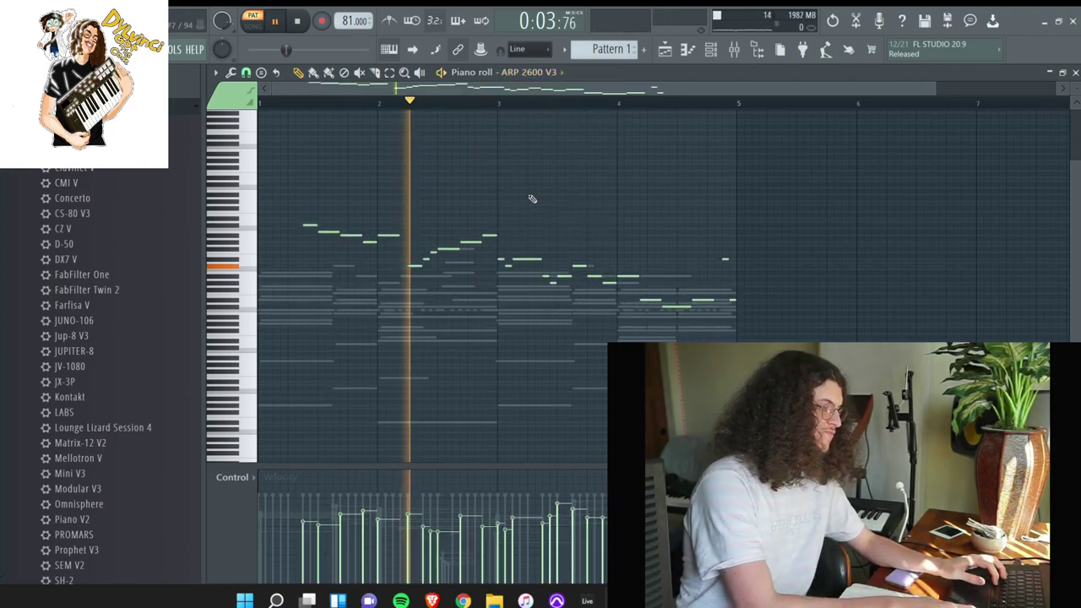
key(space)
click(1075, 72)
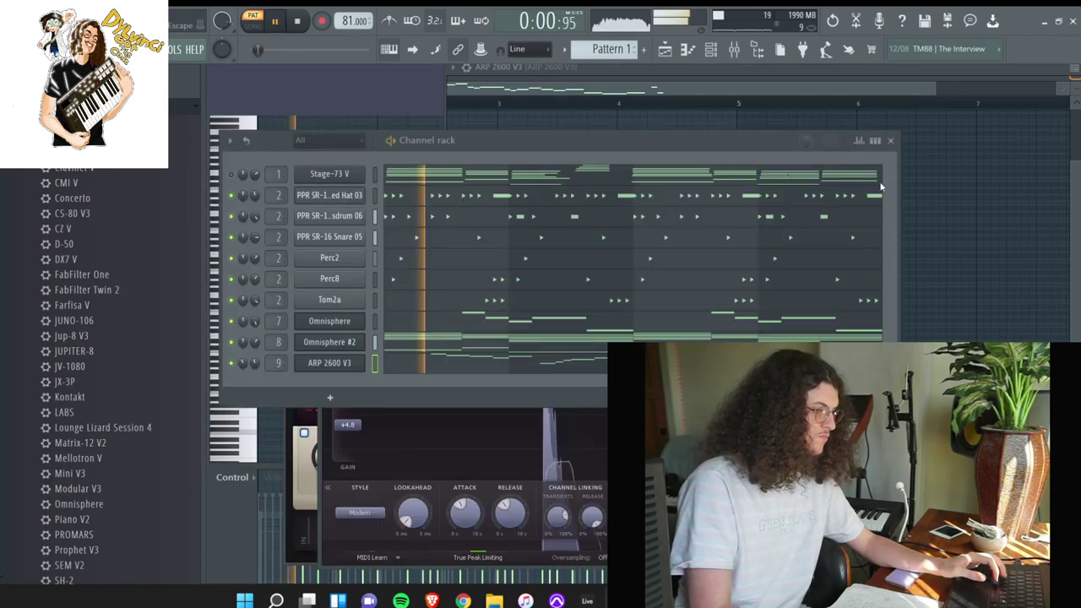
Look through the installed plugin list for another instrument while the pattern plays
right_click(255, 345)
click(262, 355)
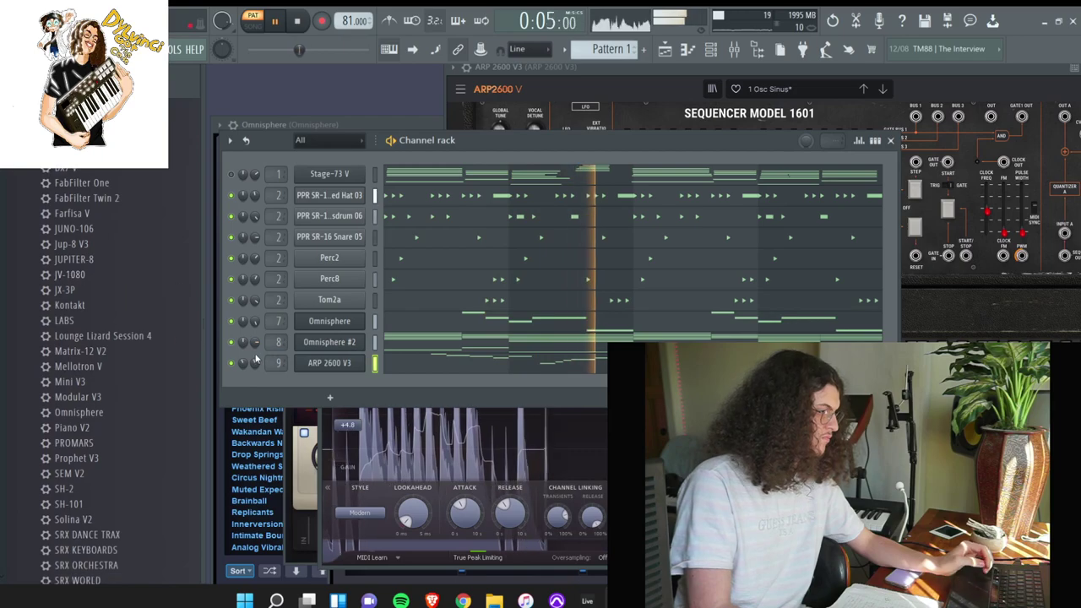
scroll(104, 297, down, 5)
scroll(103, 297, down, 3)
scroll(101, 307, up, 10)
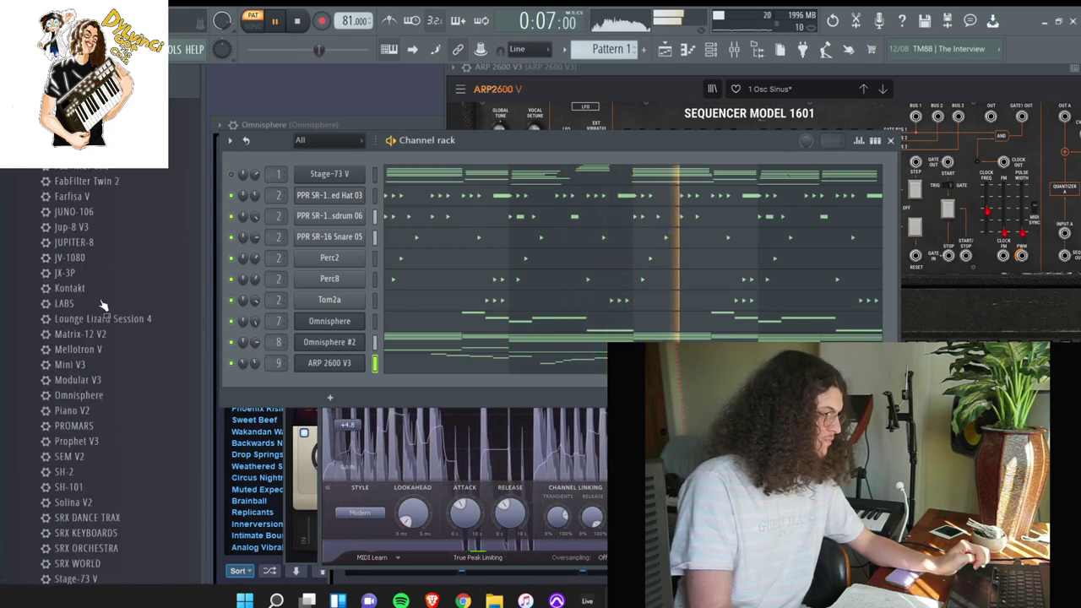
scroll(68, 303, down, 15)
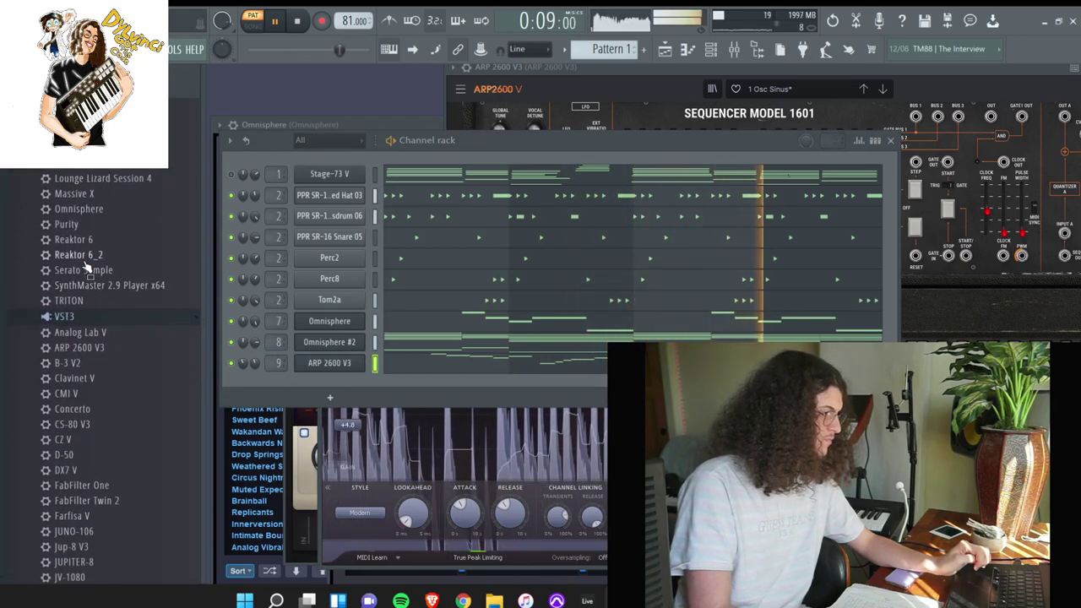
Check the Omnisphere channel's plugin and clone that channel to add another Omnisphere instance
click(338, 321)
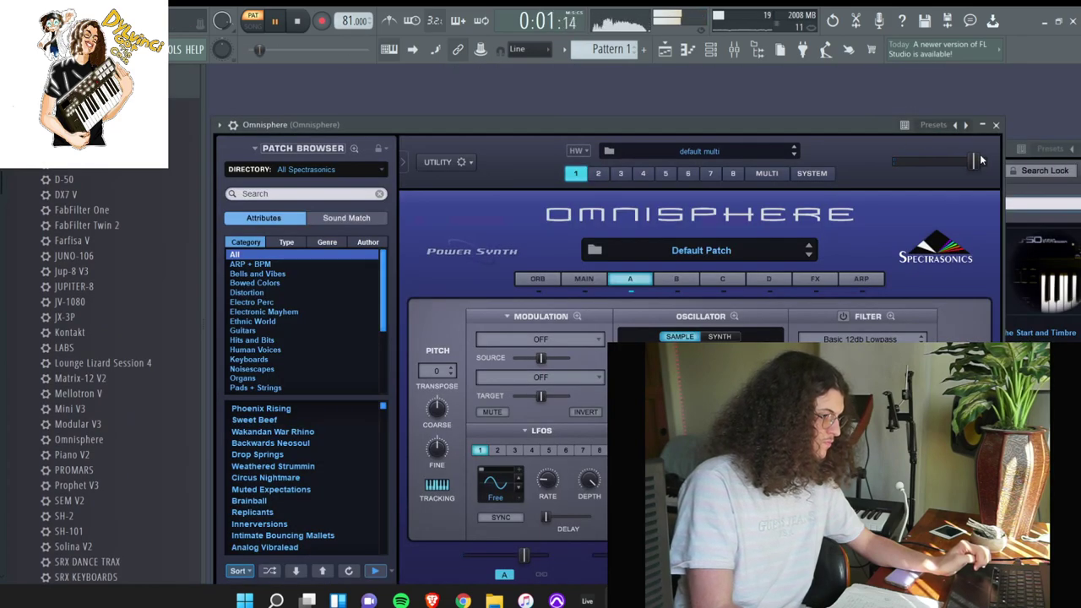
click(997, 126)
drag(979, 152, 793, 195)
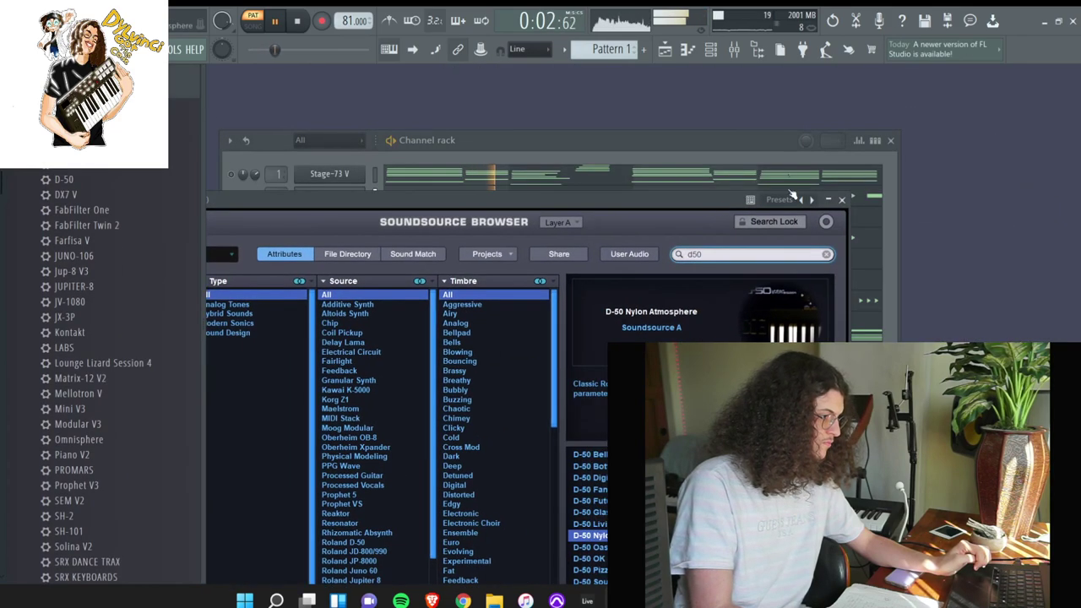
click(843, 199)
right_click(338, 320)
click(389, 435)
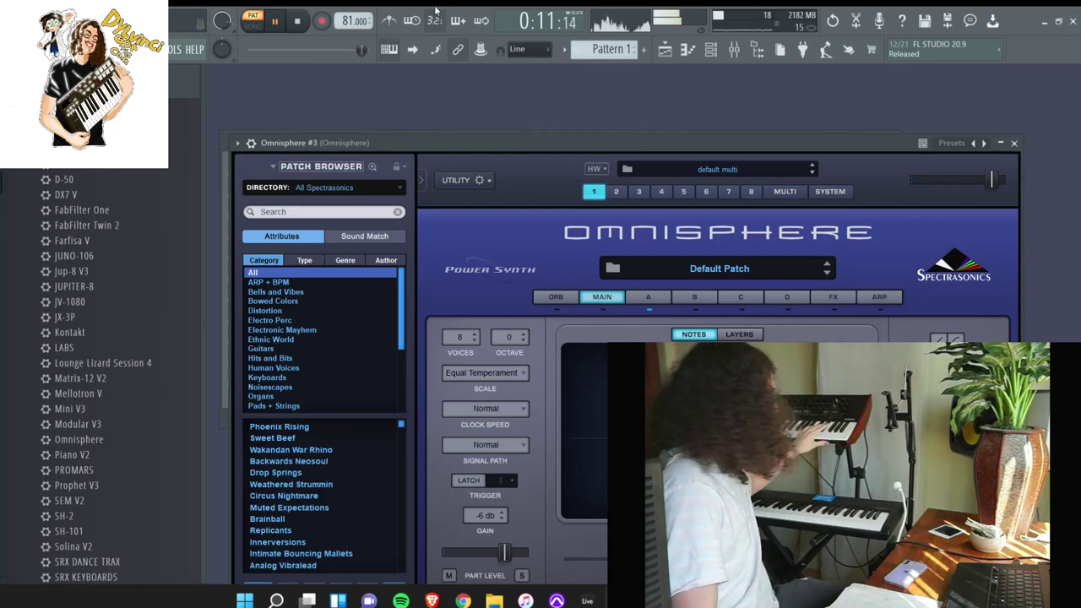
click(711, 49)
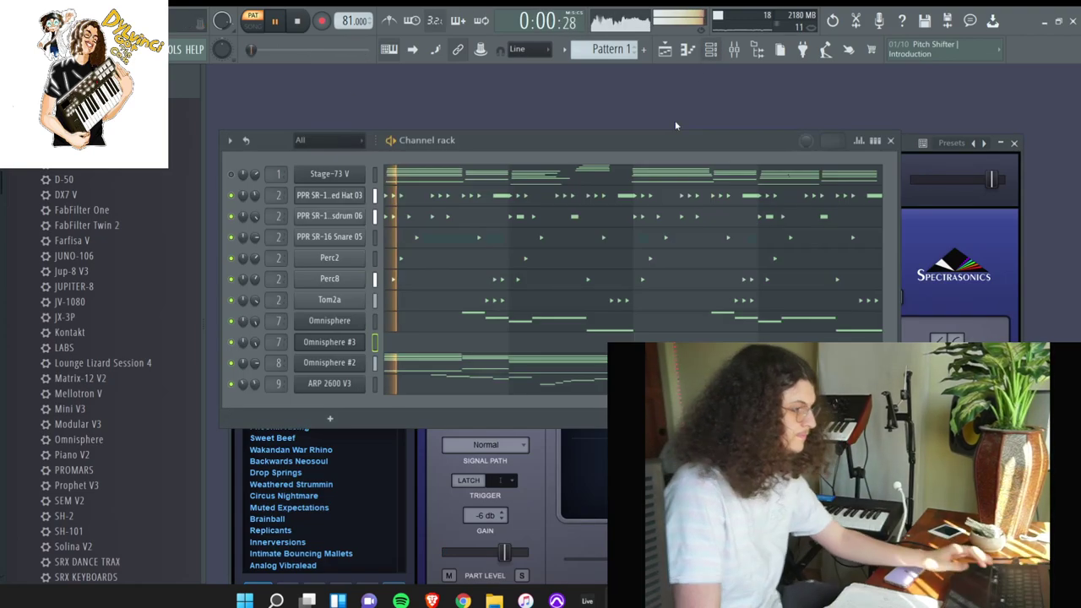
Record a melody part on the Omnisphere #3 channel, capturing notes and automation
click(322, 22)
click(480, 374)
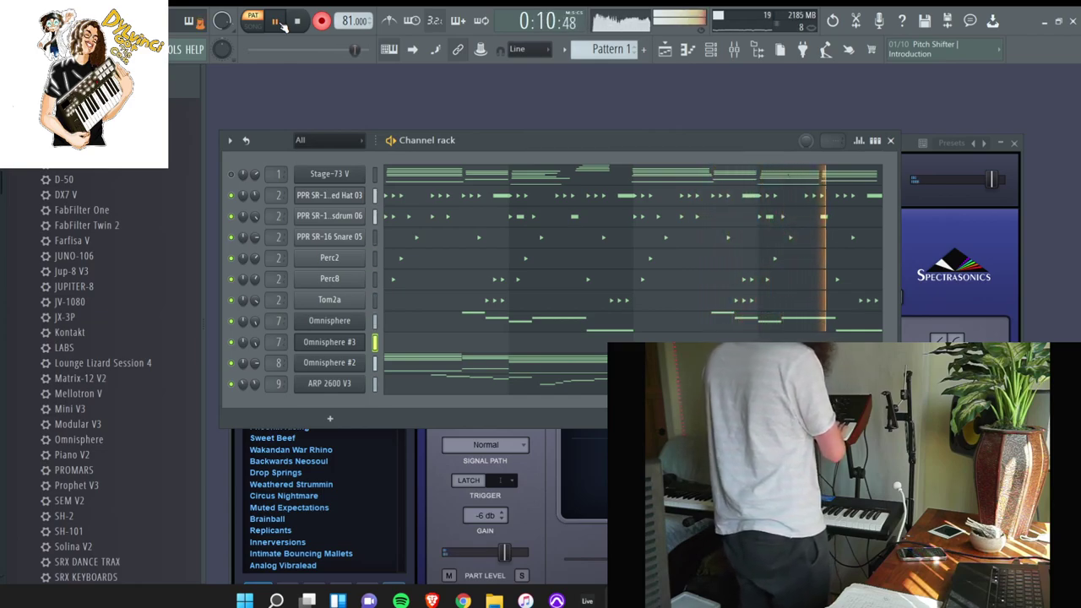
key(space)
Duplicate the Omnisphere #3 melody phrase from bar 2 and place the copy in bar 4
click(732, 345)
drag(744, 276, 599, 166)
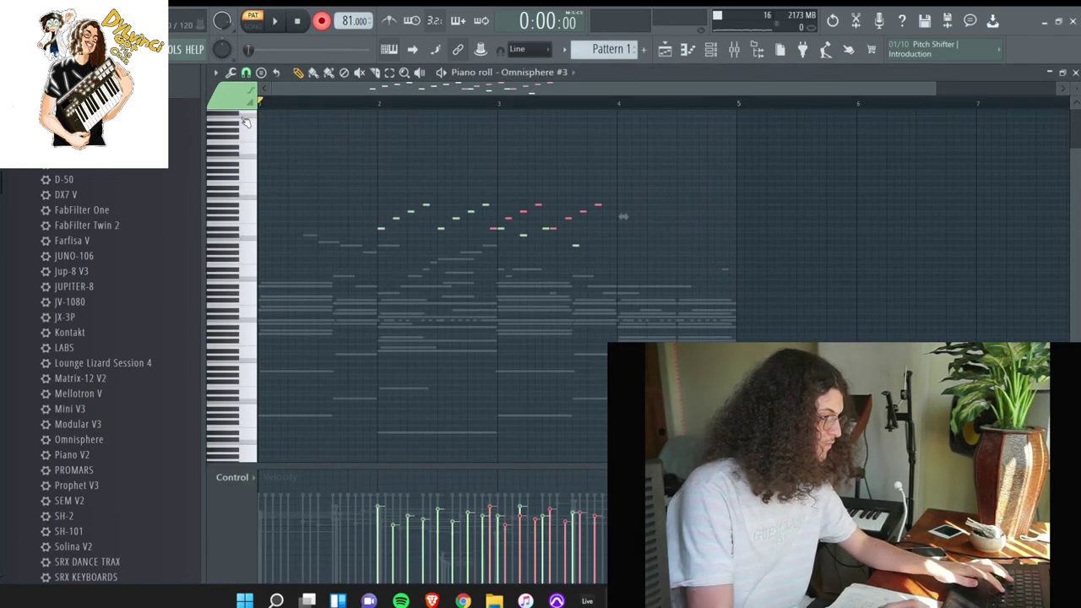
key(shift+Right)
key(shift+Right)
key(shift+Right)
key(shift+Right)
key(shift+Right)
key(shift+Right)
key(shift+Right)
key(shift+Right)
key(shift+Right)
key(shift+Right)
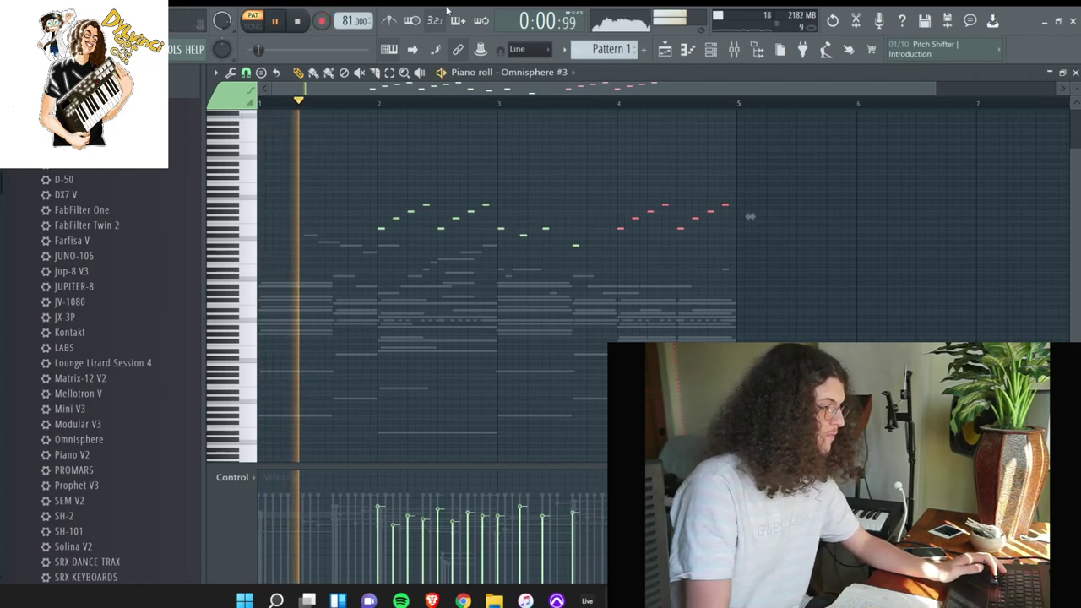
Add a Kontakt channel, load Scarbee Rickenbacker Bass - Palm Muted and choose a preset for it
key(F7)
drag(75, 332, 340, 402)
scroll(408, 373, down, 15)
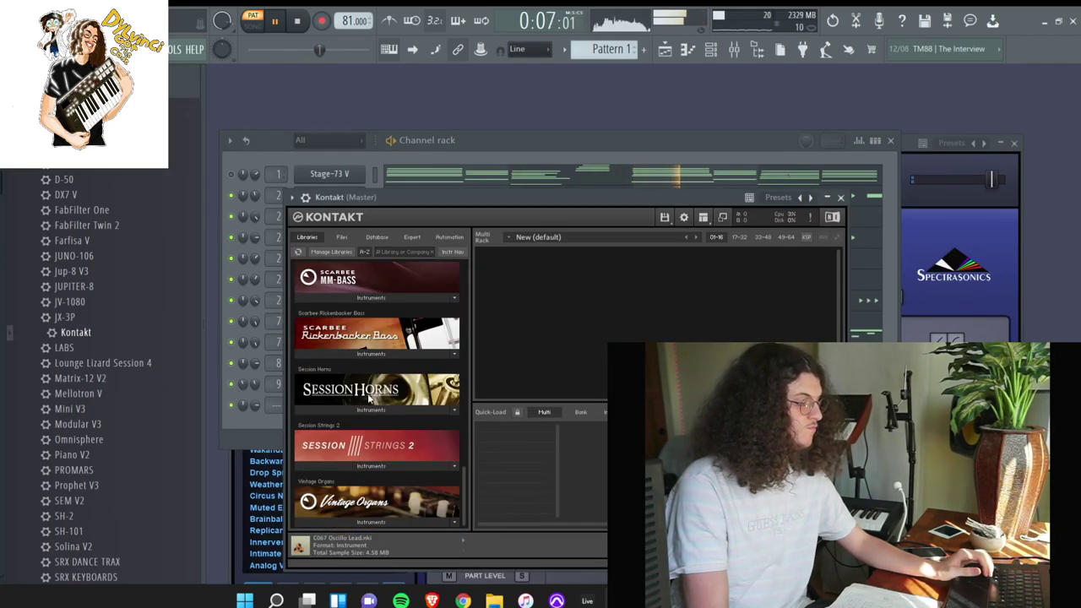
scroll(369, 401, up, 1)
click(370, 370)
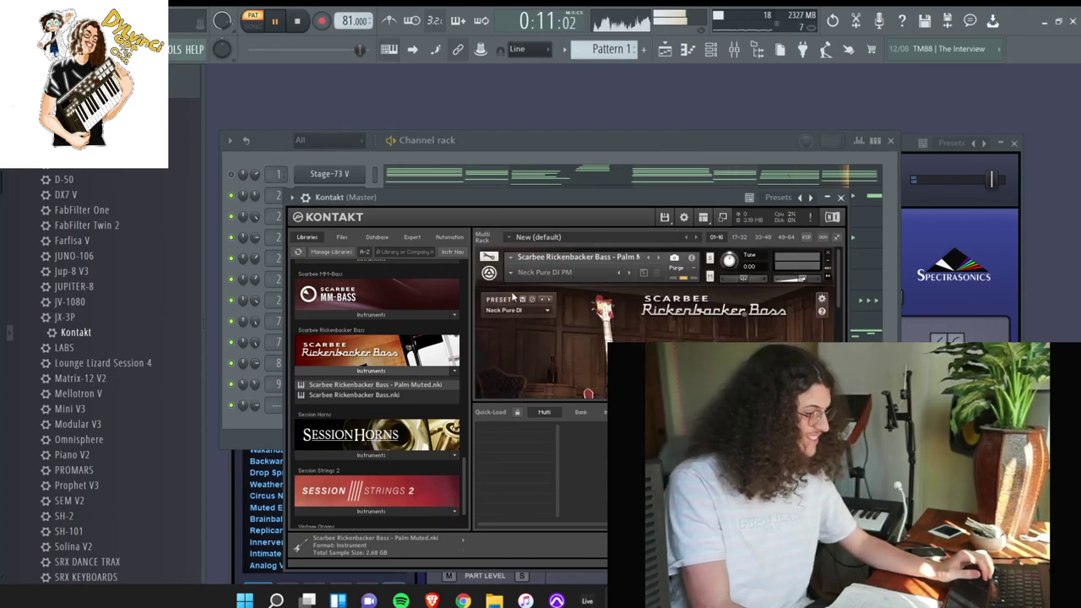
click(546, 310)
click(508, 417)
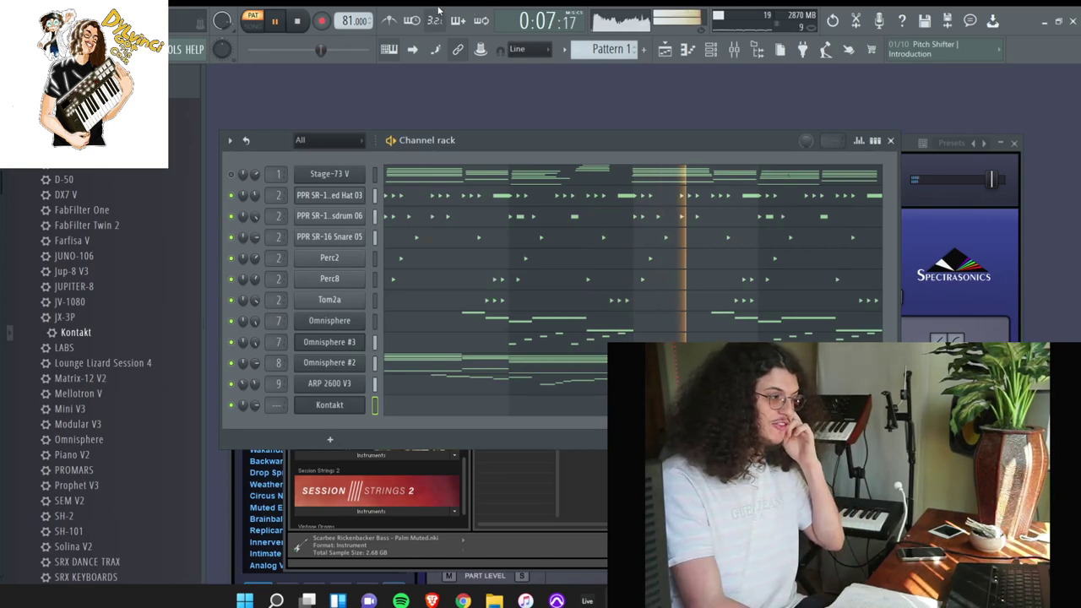
Restart the pattern from the beginning and record a bass line on the Kontakt channel, capturing notes and automation
click(300, 21)
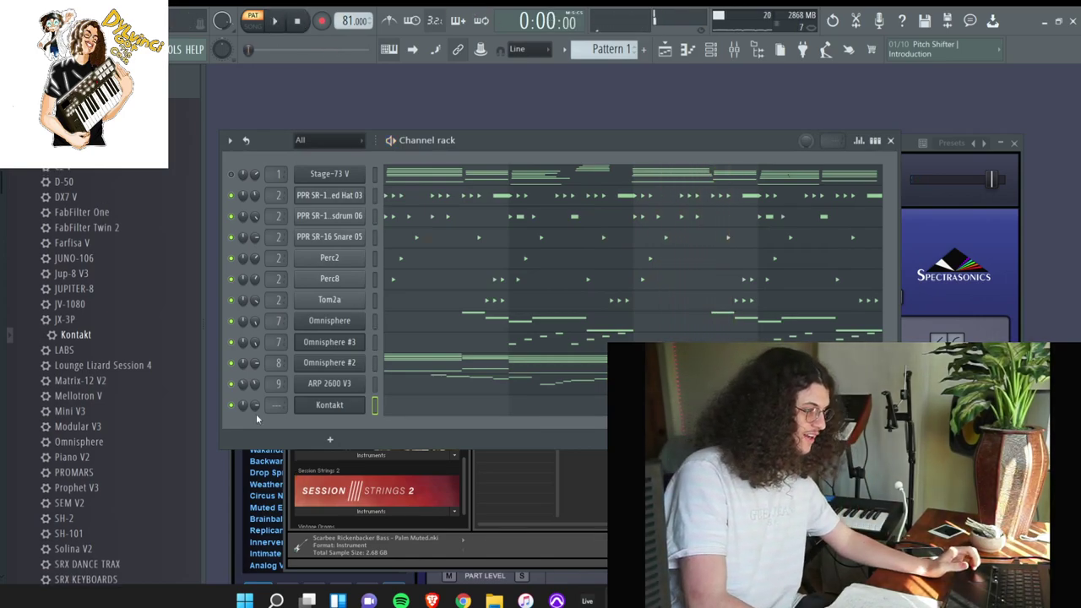
click(318, 22)
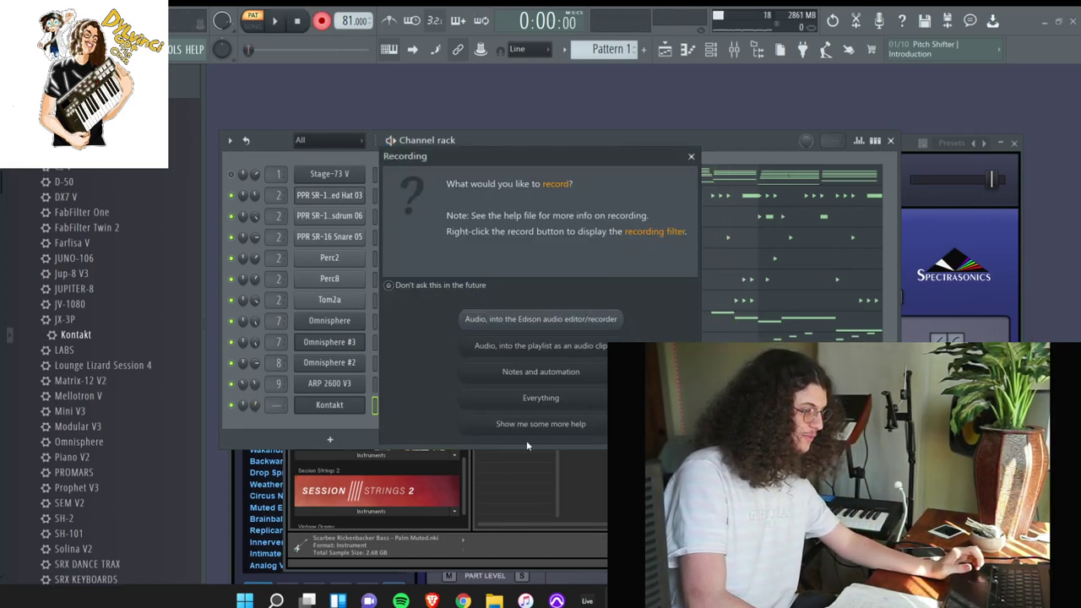
click(527, 365)
click(279, 23)
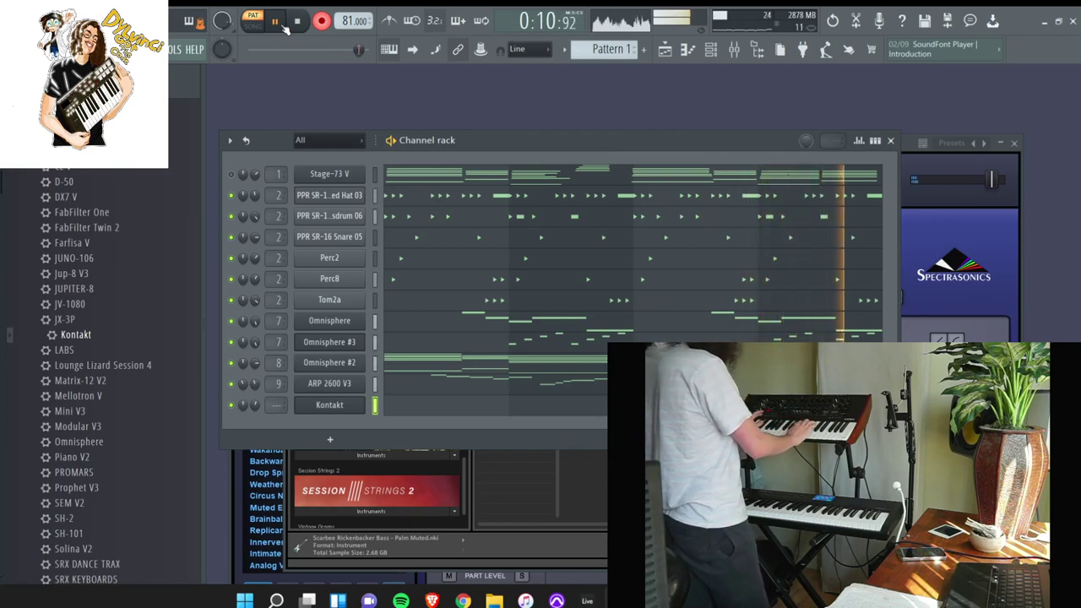
click(296, 22)
click(319, 26)
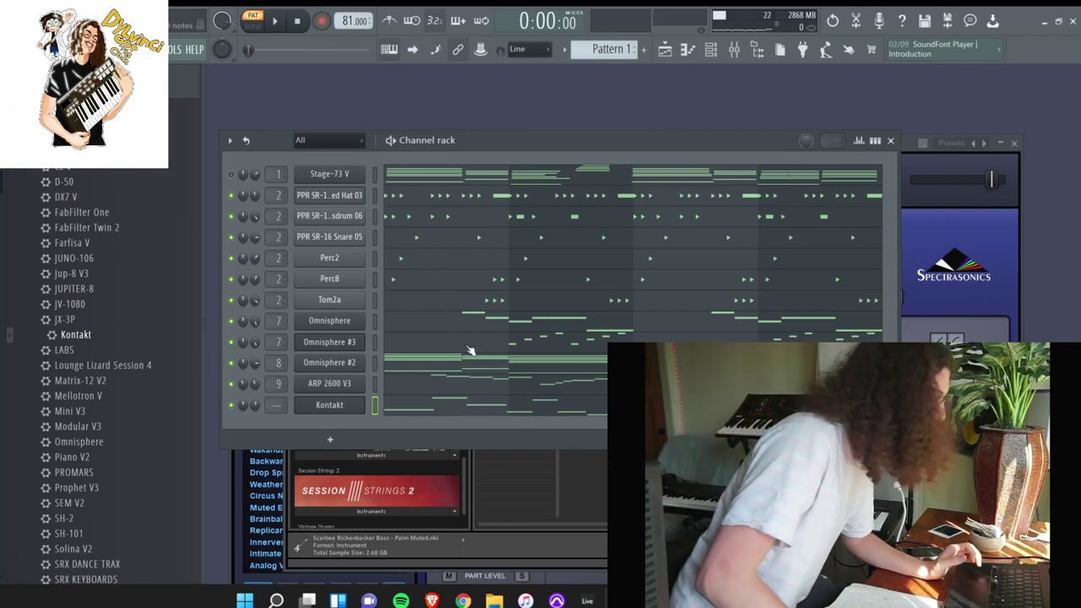
Open the recorded Kontakt bass line in the piano roll, choose a snap setting and play it back
click(503, 404)
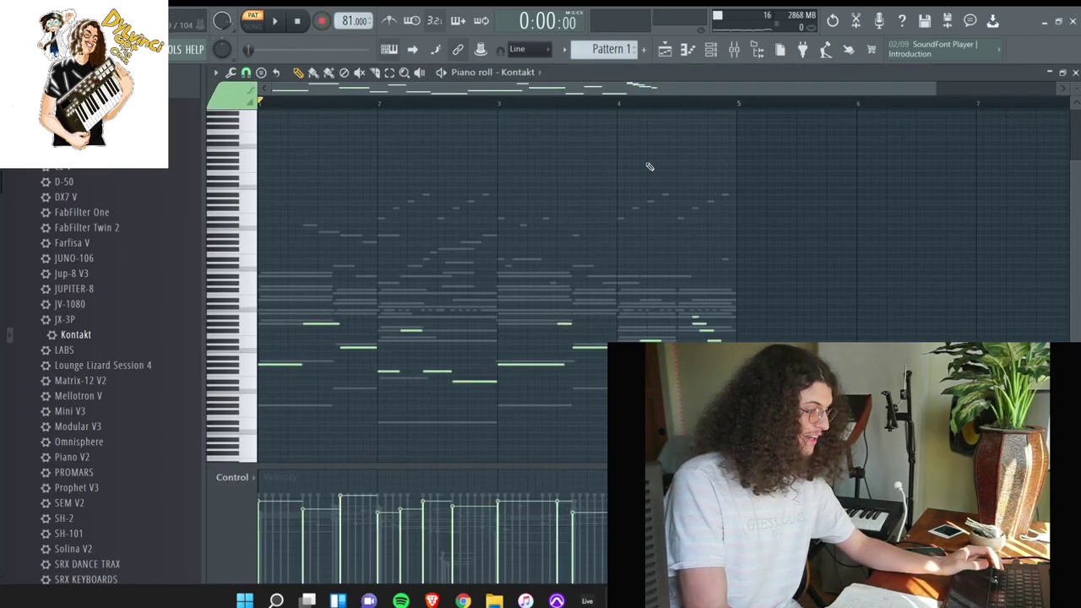
click(248, 75)
click(261, 107)
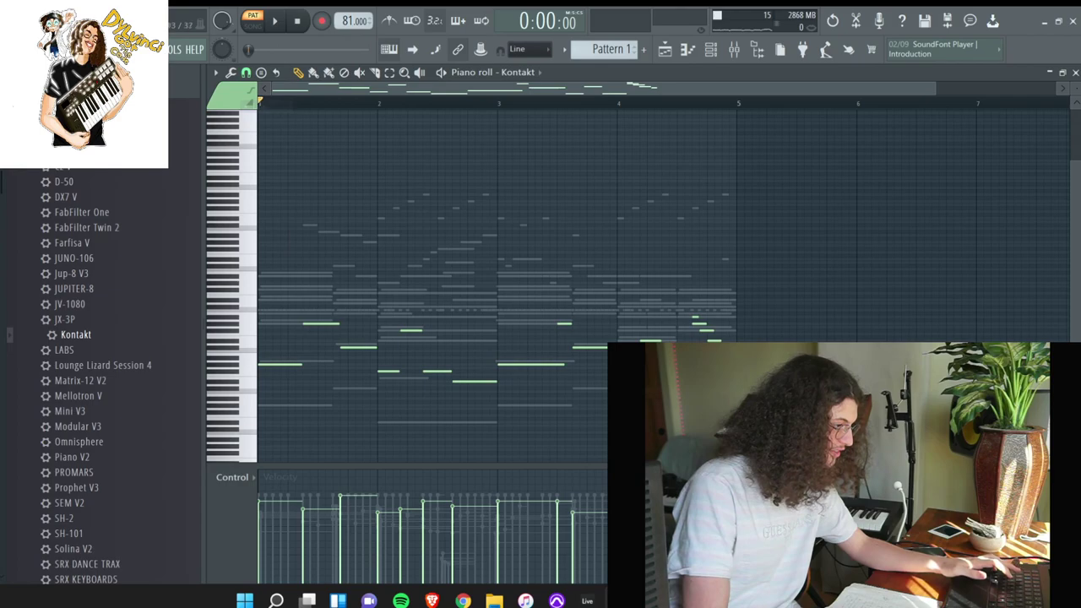
key(space)
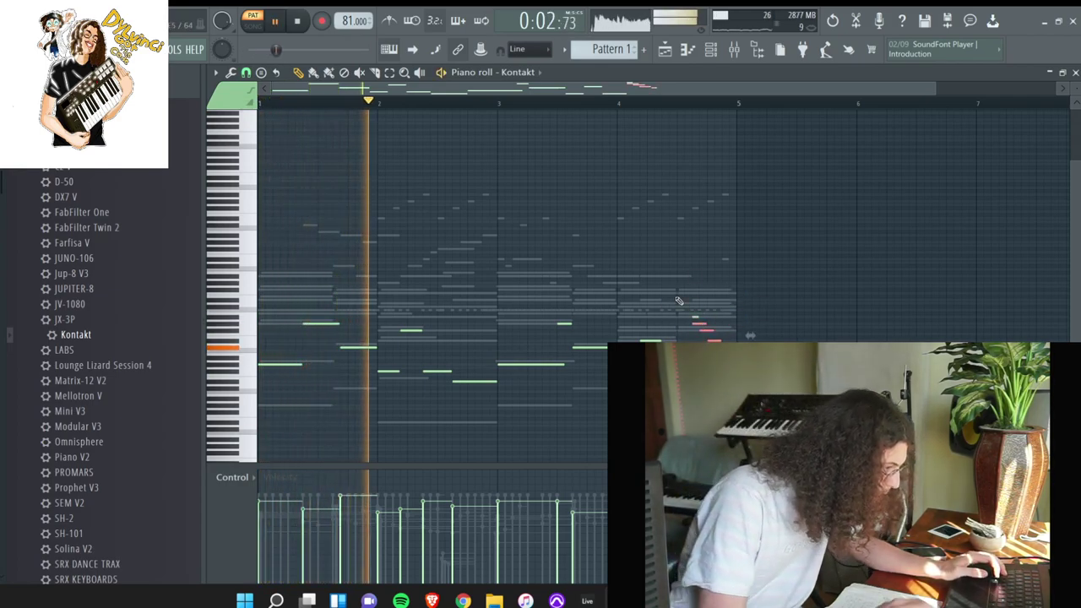
Delete the bass notes in bar 2 and adjust the descending run at the end of bar 4
drag(474, 388, 397, 309)
key(Delete)
drag(628, 372, 681, 312)
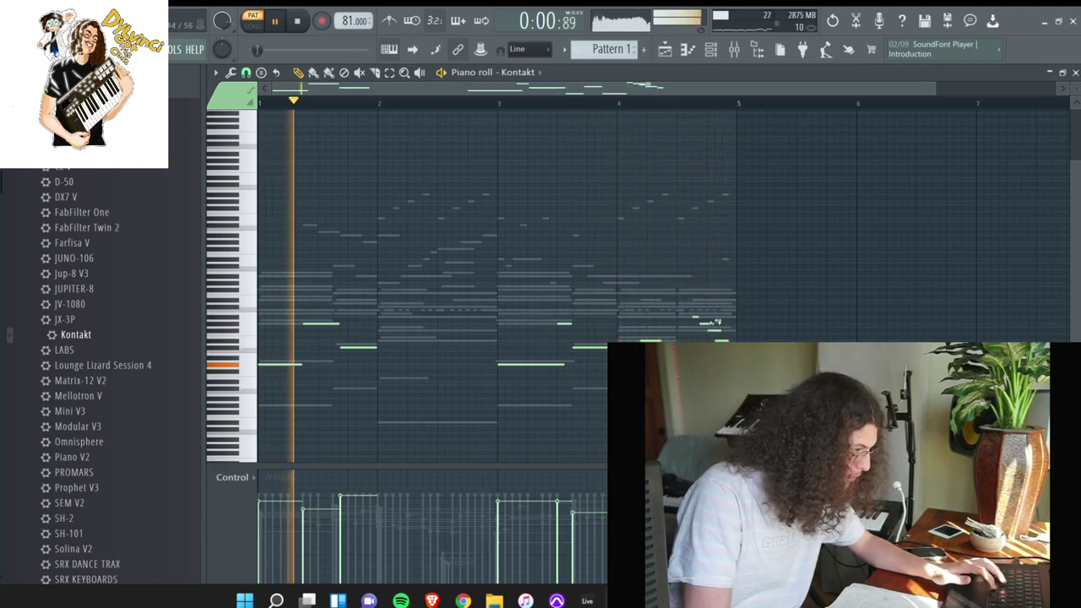
Stop playback, duplicate the bass phrase from bar 4 and place the copy in bar 2
key(space)
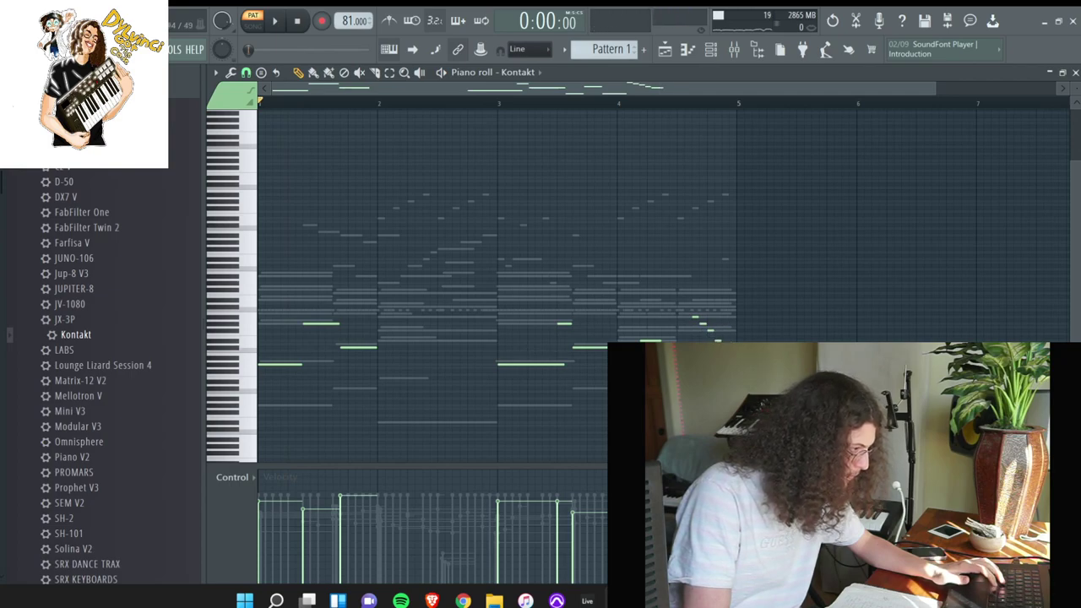
drag(639, 289, 736, 340)
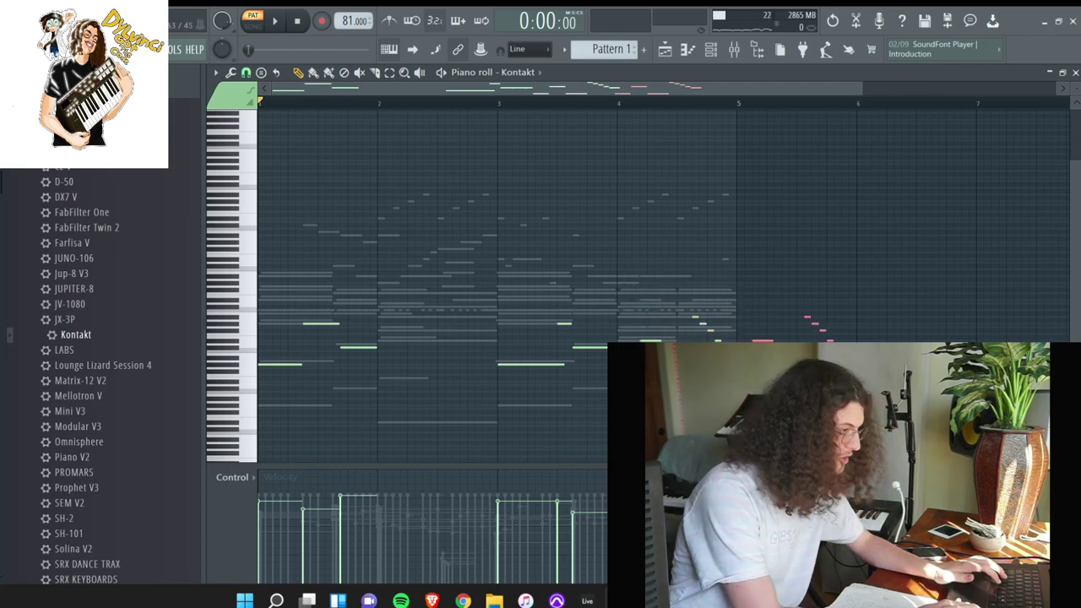
drag(623, 349, 526, 349)
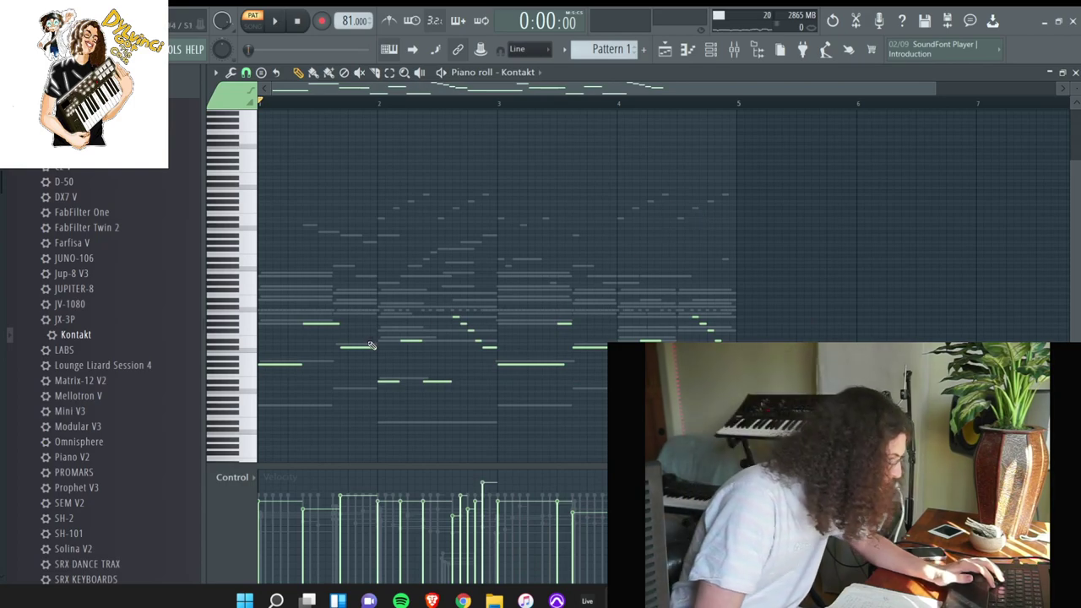
Start bar 1's C#4 bass note slightly earlier, trim the G#4 to meet it and extend the C#4 to bar 2
drag(937, 88, 722, 151)
drag(1076, 88, 1076, 56)
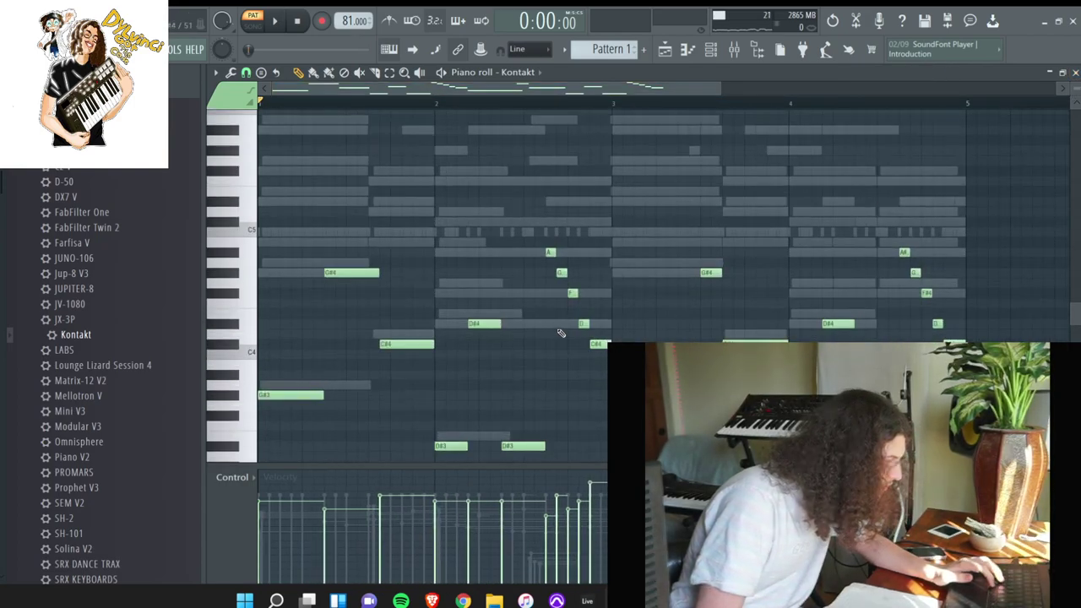
key(space)
scroll(417, 333, down, 2)
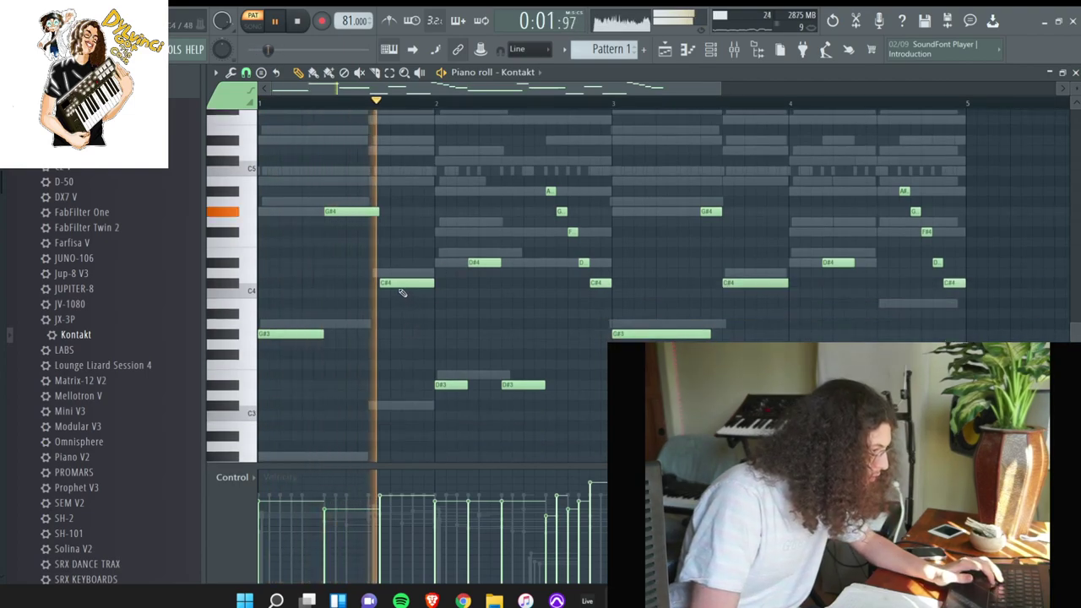
drag(397, 286, 391, 286)
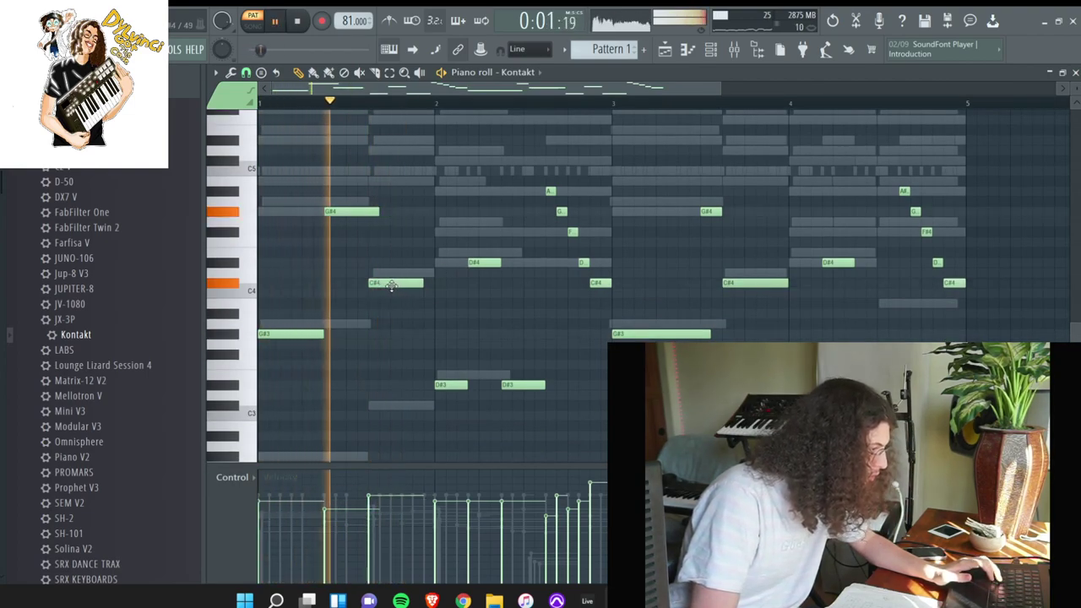
drag(377, 212, 372, 213)
drag(422, 283, 434, 284)
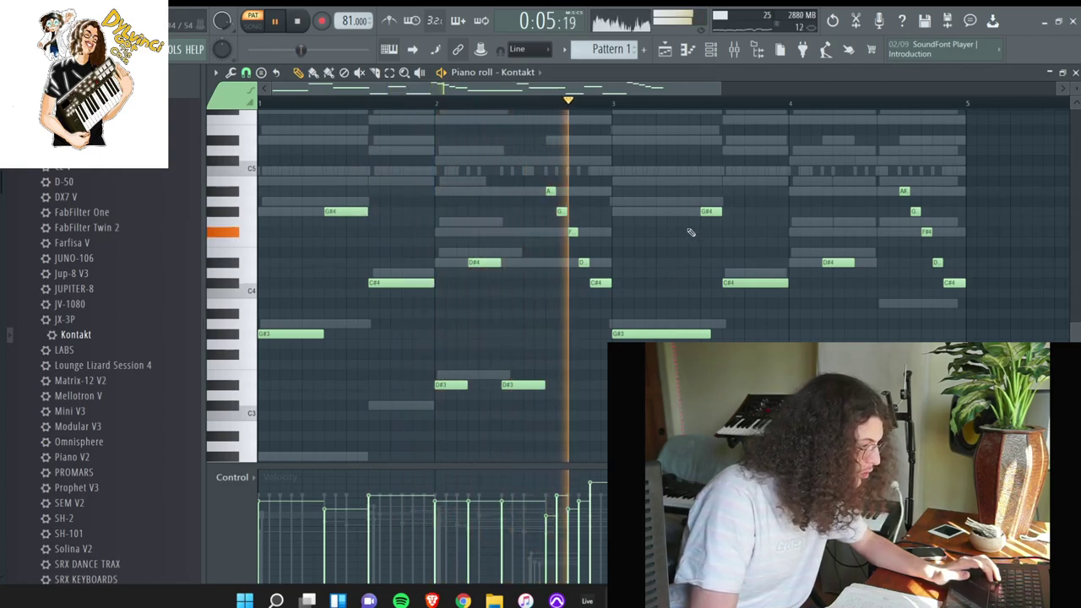
In bar 3 of the bass line, trim the G#3, start the C#4 later and extend the G#4 to meet it
drag(706, 334, 699, 334)
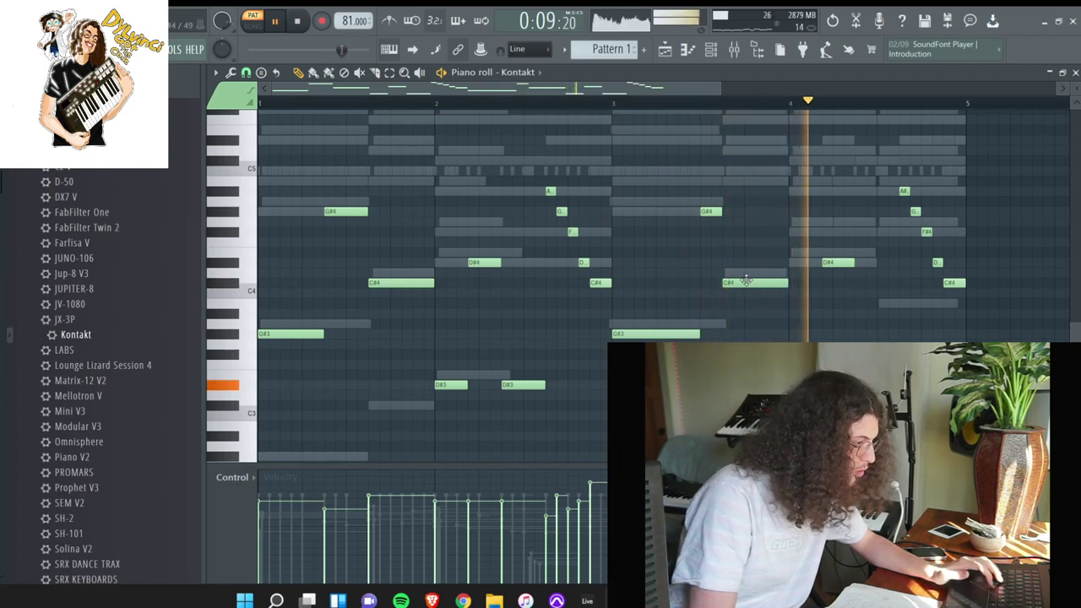
drag(807, 283, 785, 283)
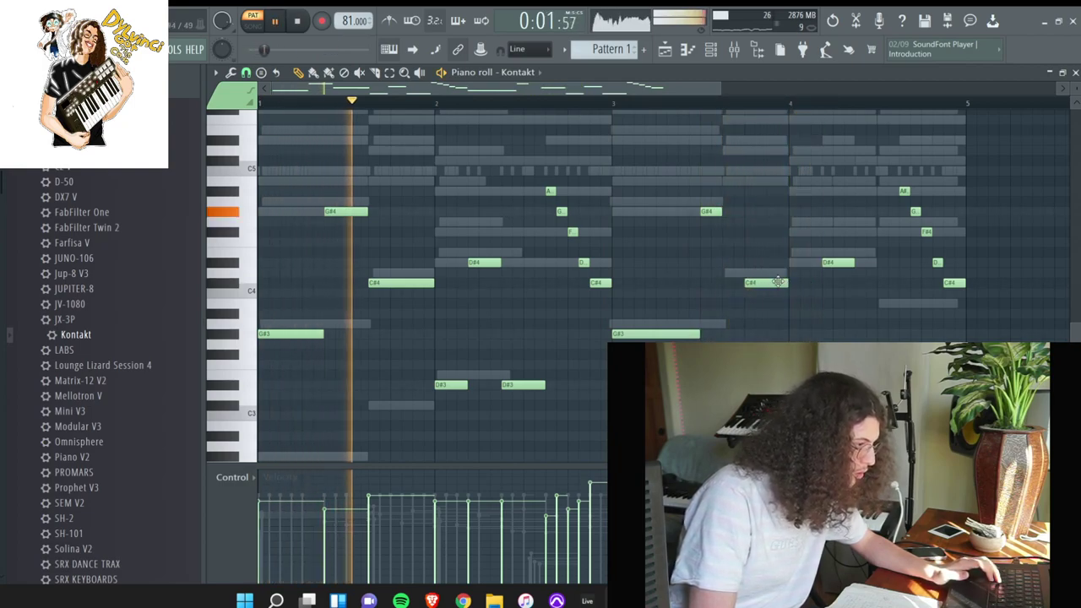
drag(718, 214, 744, 215)
Try a longer G#4 and a shifted, shorter C#4 in bar 1 of the bass line while playing it back
drag(345, 213, 369, 214)
drag(396, 284, 370, 205)
key(space)
key(space)
drag(427, 283, 406, 283)
click(411, 242)
key(space)
key(space)
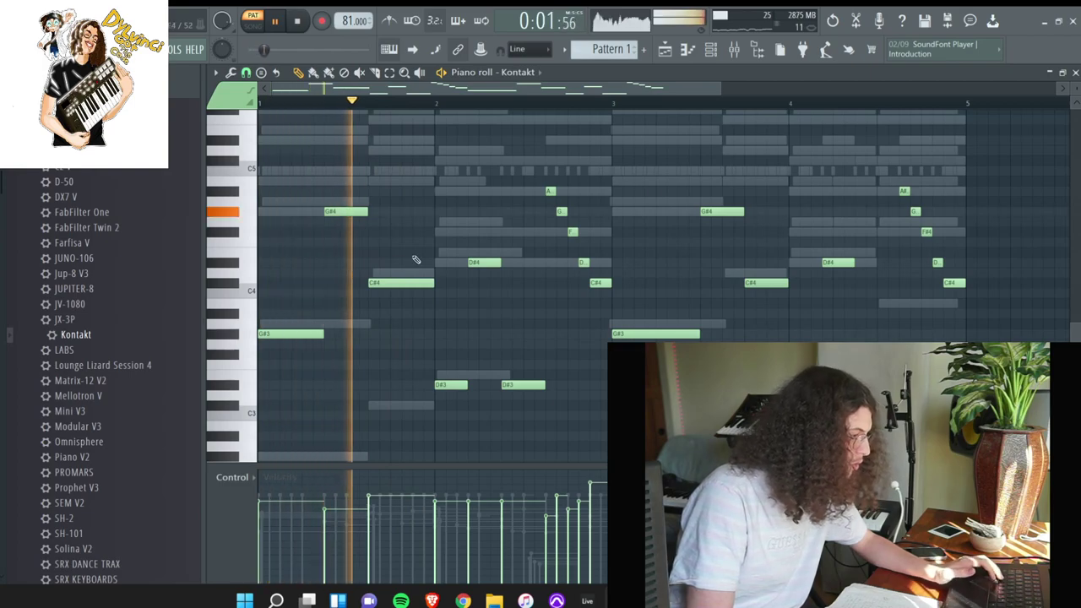
Close the piano roll and replace the Kontakt bass channel's instrument with CS-80 V3
key(F6)
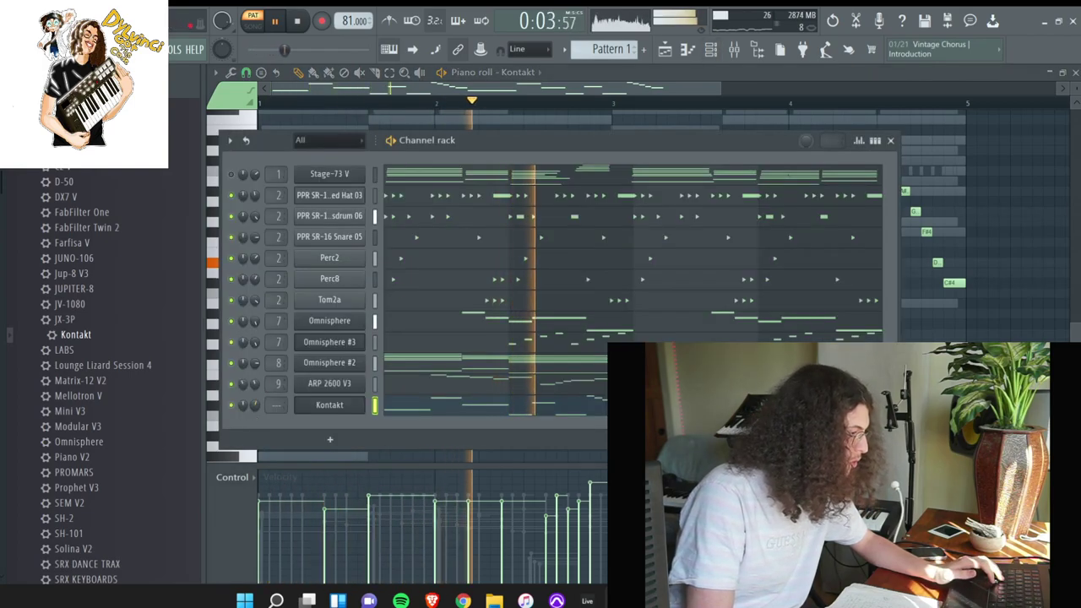
key(Escape)
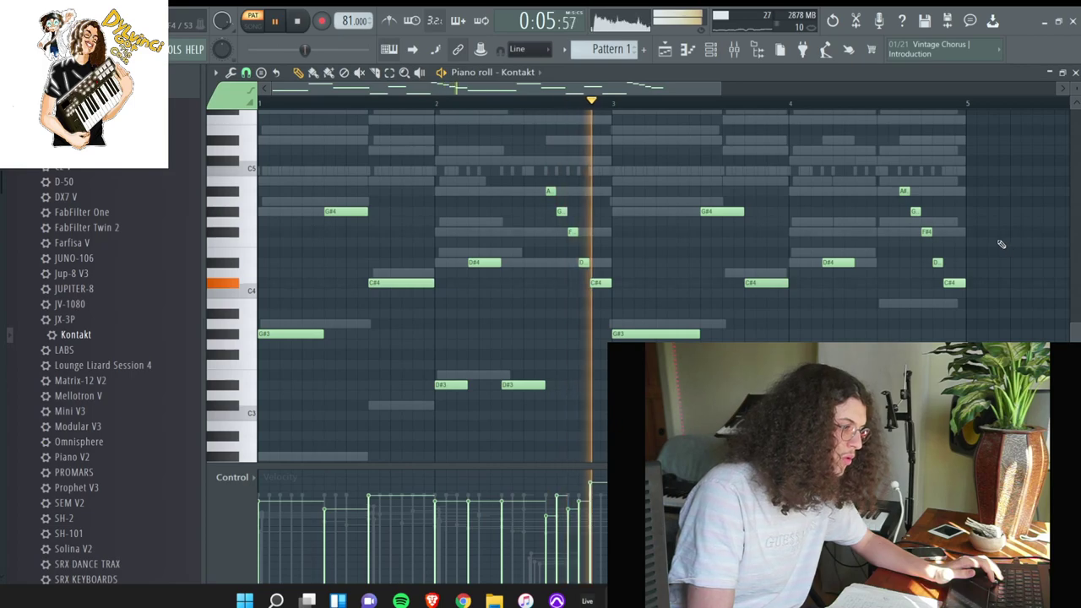
click(1075, 72)
scroll(149, 314, up, 3)
drag(80, 243, 332, 412)
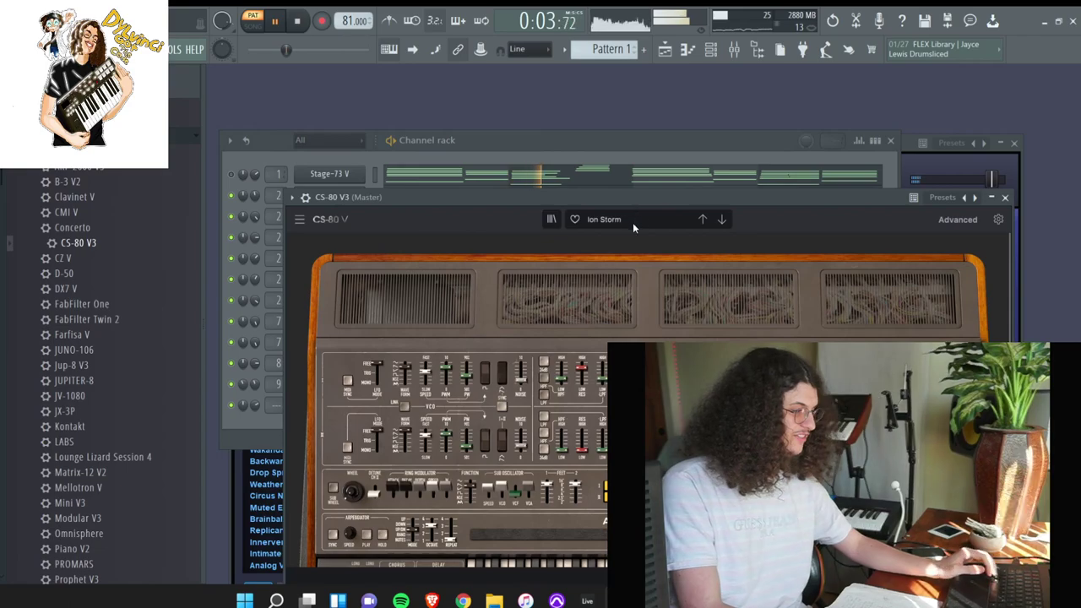
Load the Nu Dub Bass preset in CS-80 V3 and stop playback
click(633, 220)
mouse_move(597, 255)
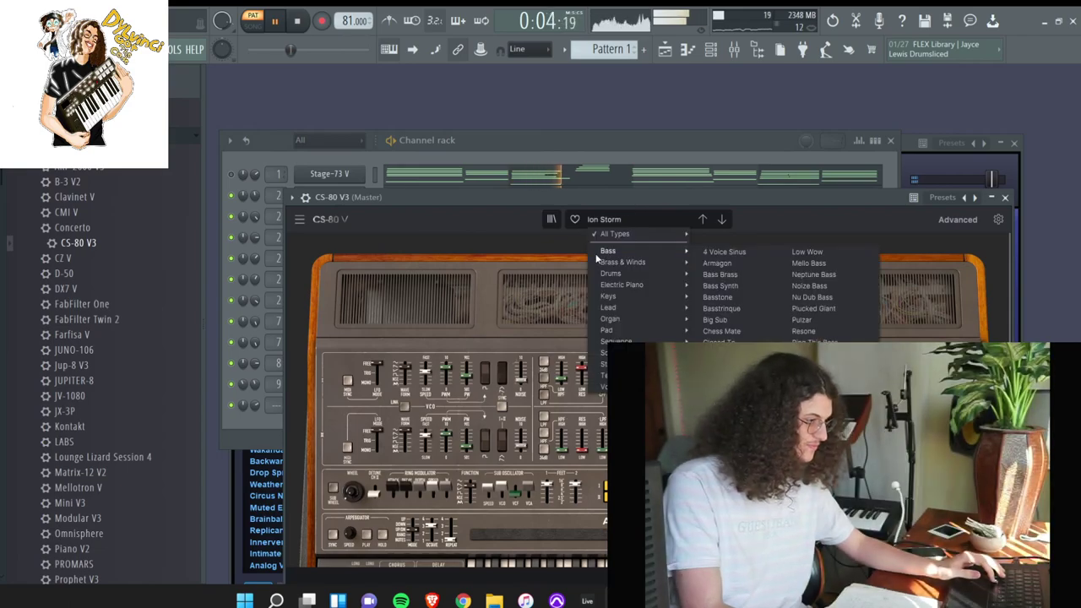
click(812, 296)
drag(686, 201, 745, 104)
key(space)
scroll(952, 317, down, 3)
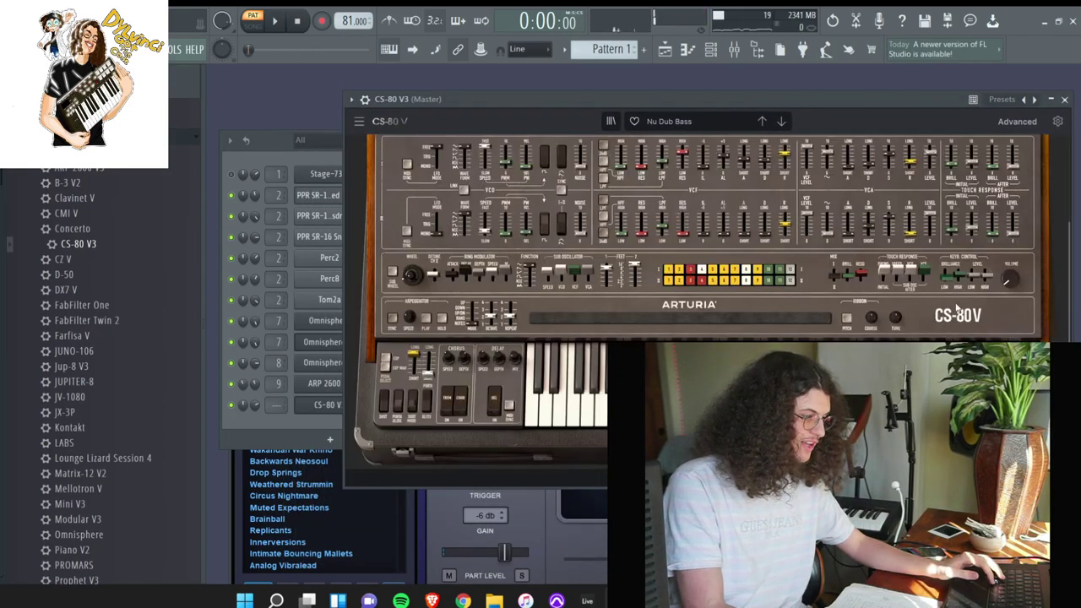
Play the beat with the CS-80 V3 bass and open the sampler settings of the Bassdrum 06 channel
click(286, 434)
key(space)
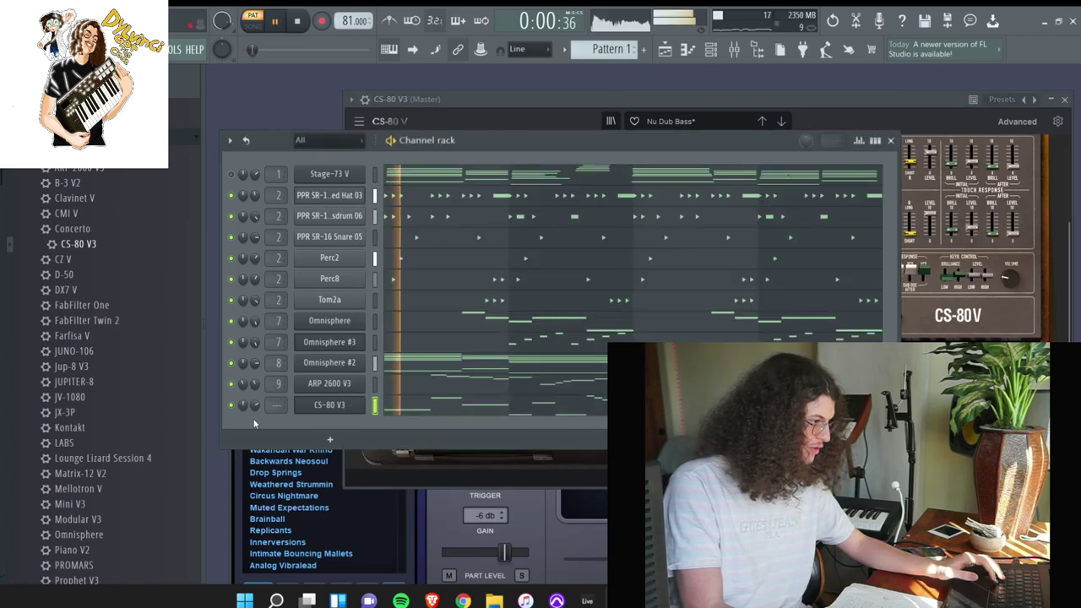
click(329, 215)
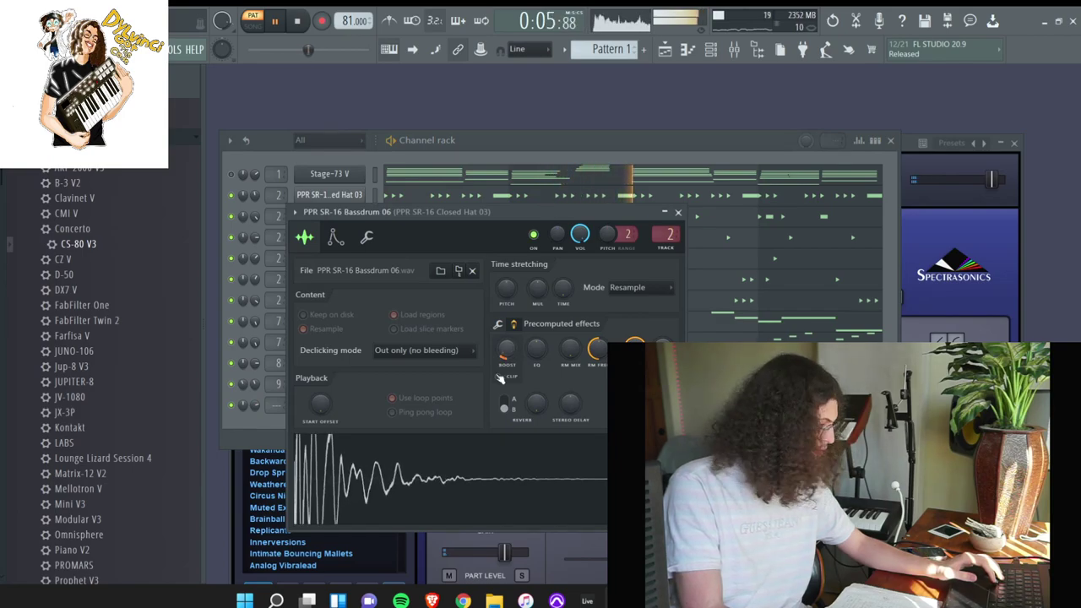
click(407, 599)
click(406, 599)
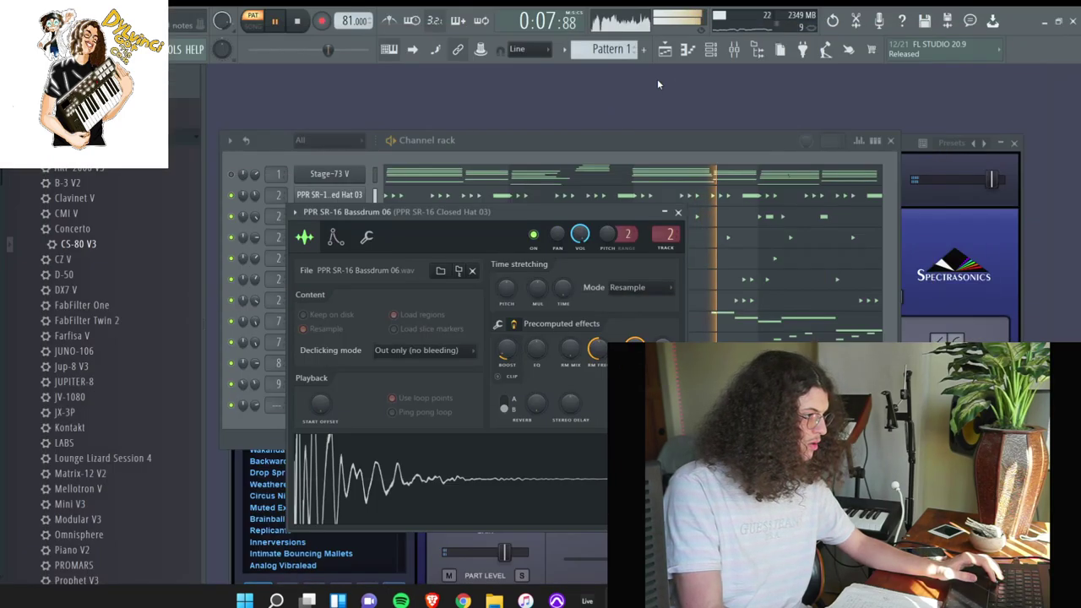
Replace the Fruity Limiter on the Master mixer track with Fruity Soft Clipper
click(734, 49)
click(258, 222)
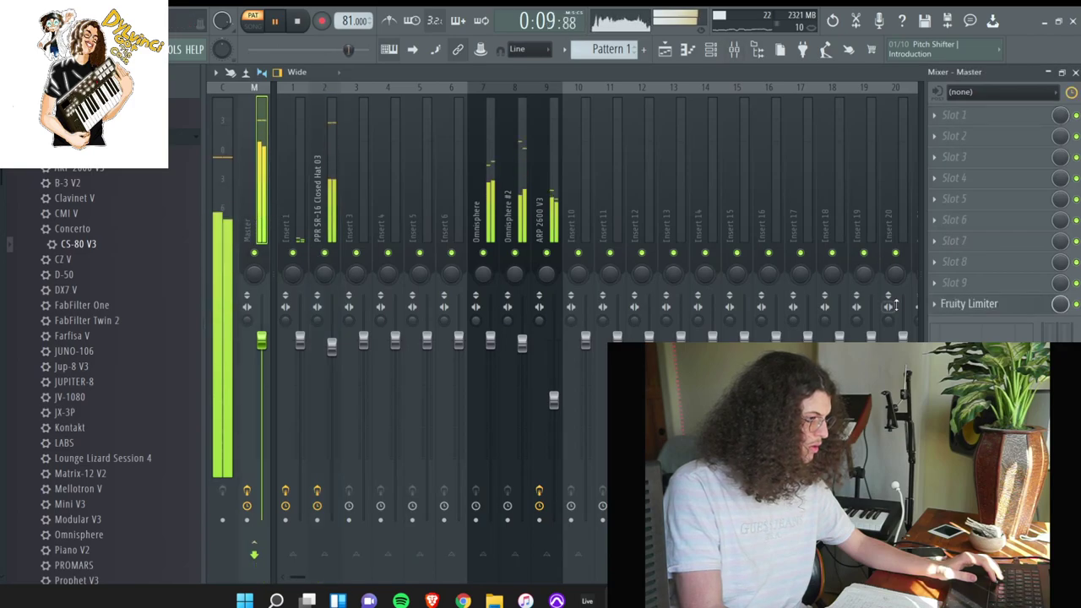
click(963, 262)
mouse_move(944, 271)
mouse_move(781, 105)
mouse_move(724, 82)
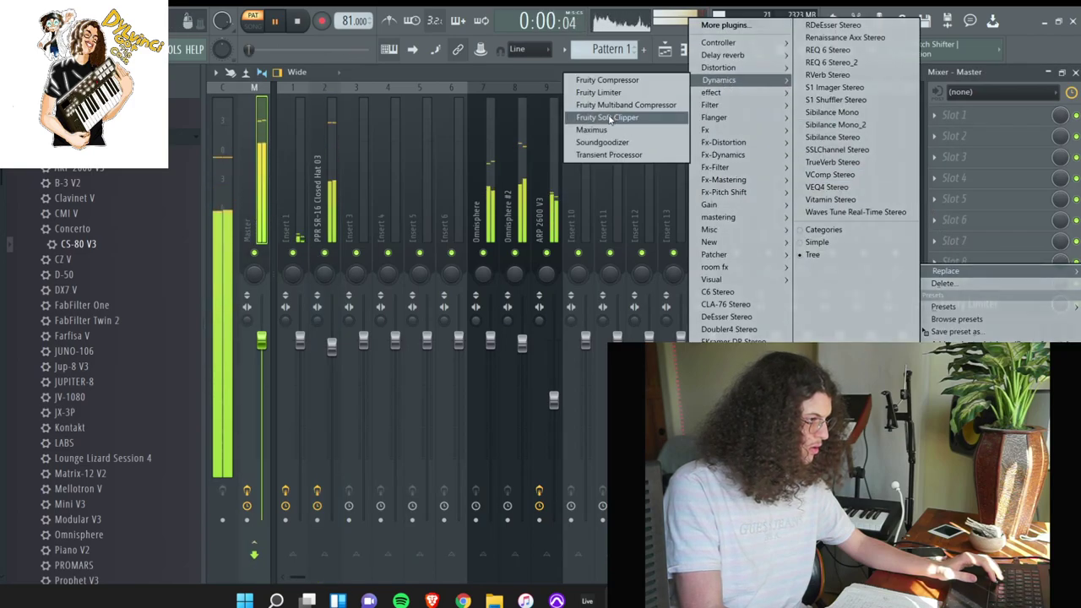
click(608, 117)
Mute the CS-80 V3 channel and restart playback
key(F6)
click(232, 406)
key(space)
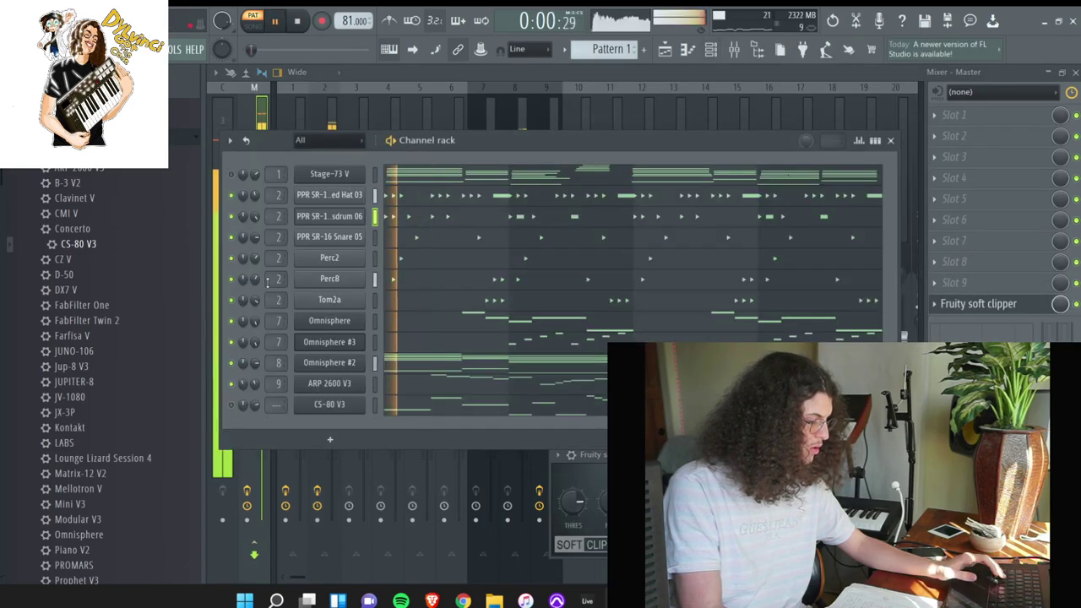
Stop playback and open the Bassdrums folder of late 80s sauce 1 in 57Gotti's Late 80's R&B_Soul Kit
scroll(110, 228, up, 10)
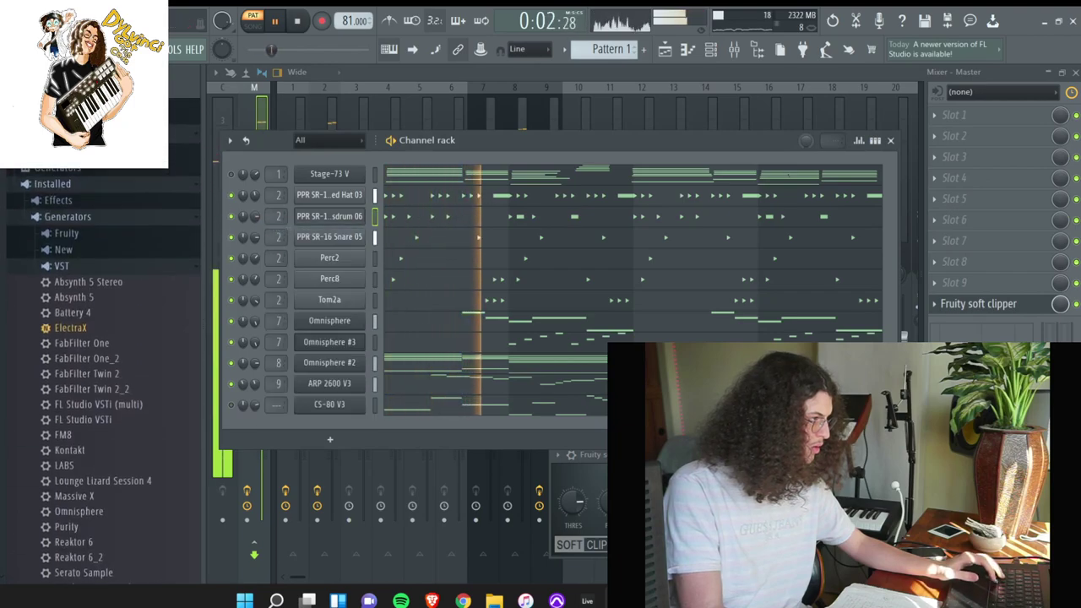
click(63, 146)
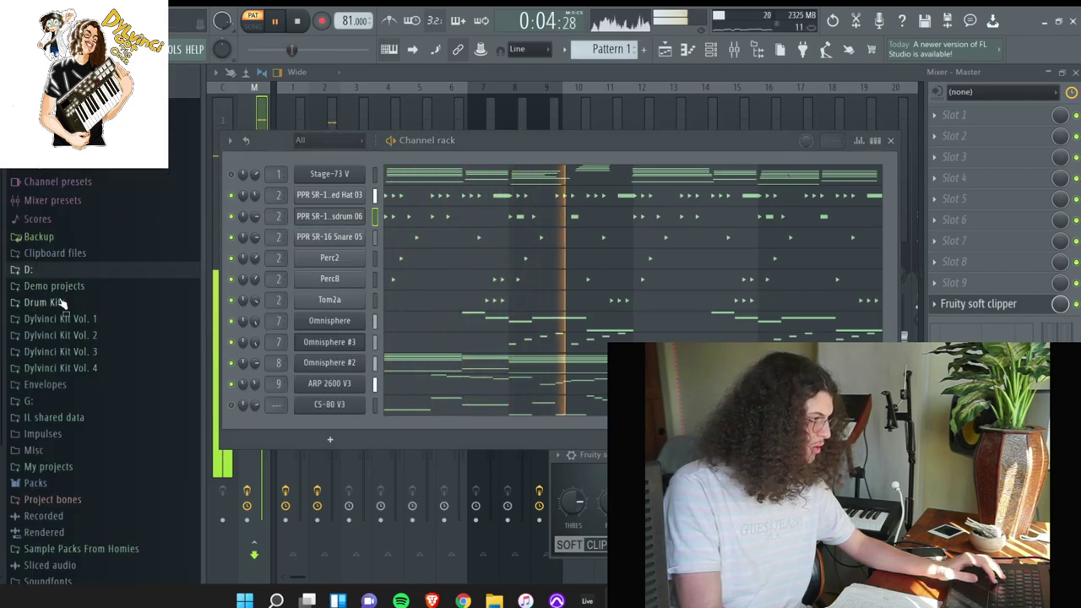
click(63, 302)
scroll(73, 324, down, 3)
scroll(73, 295, up, 3)
key(space)
click(85, 253)
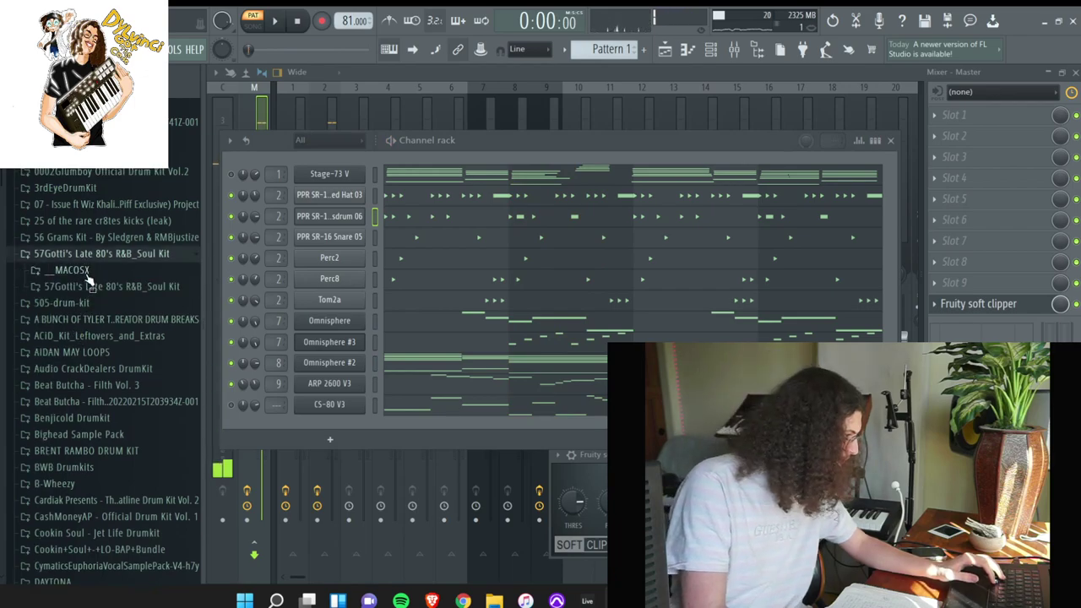
click(93, 286)
click(84, 302)
click(88, 320)
Audition the bassdrum samples, load PPR SR-16 Bassdrum 06 onto the bass drum channel and play the beat
click(87, 368)
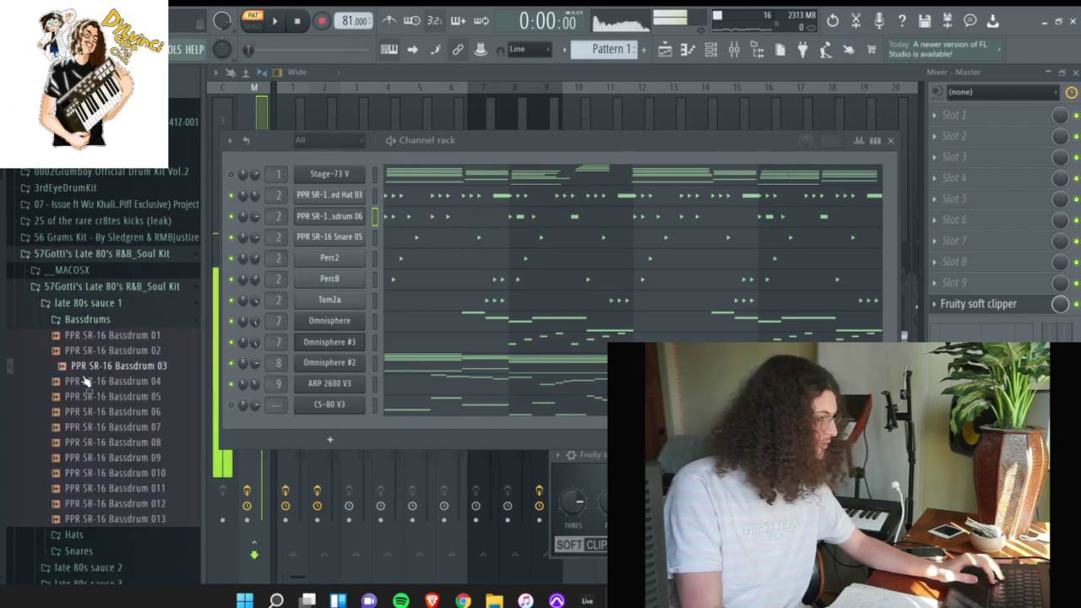
click(96, 397)
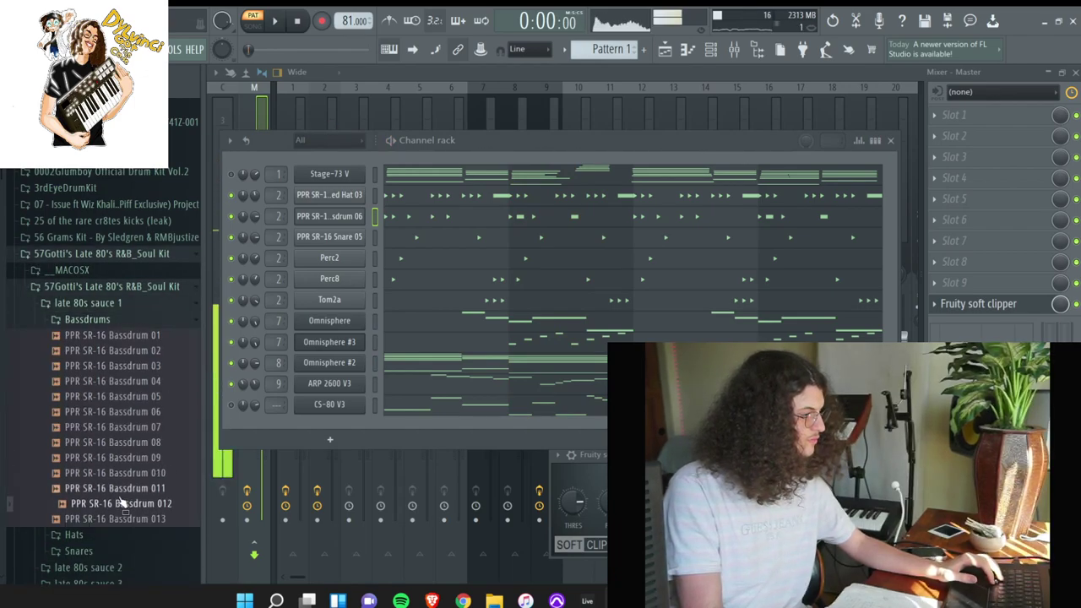
click(119, 473)
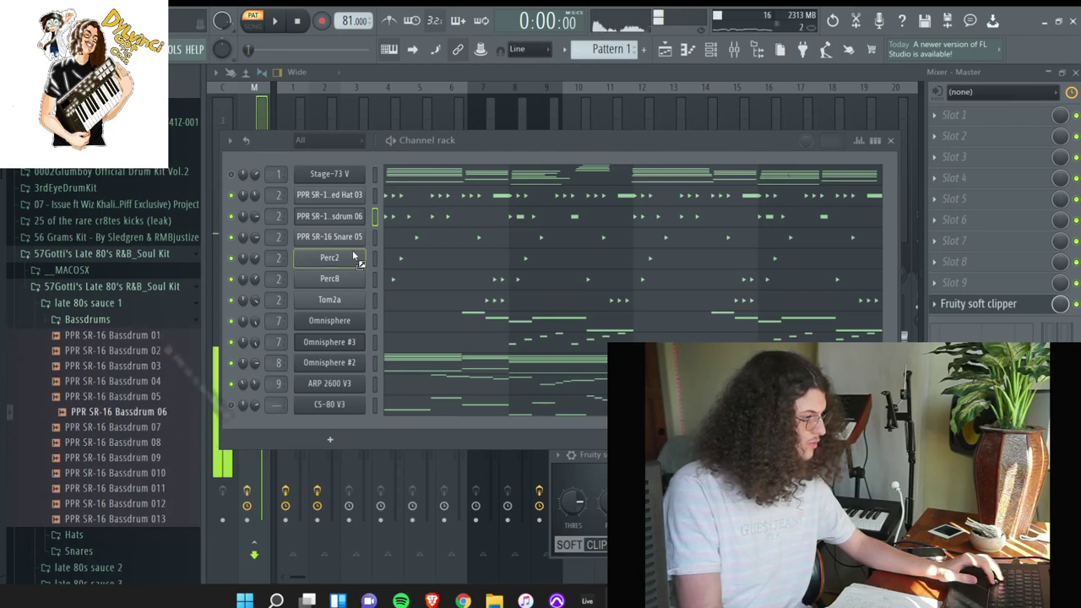
drag(355, 221, 354, 221)
key(space)
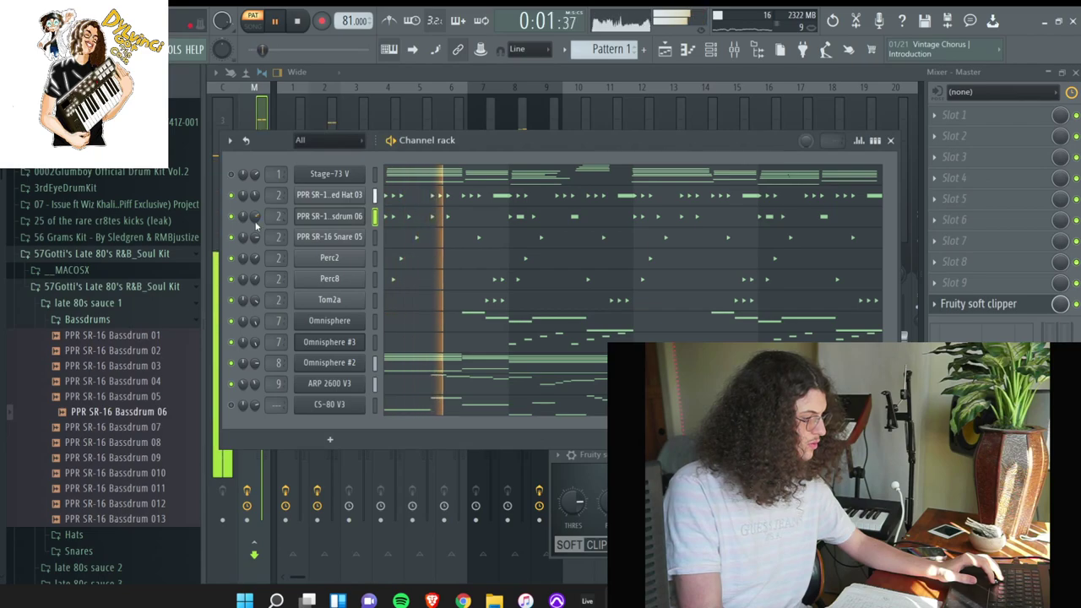
Reset the Omnisphere #2 channel's volume and delete the Stage-73 V channel
right_click(256, 372)
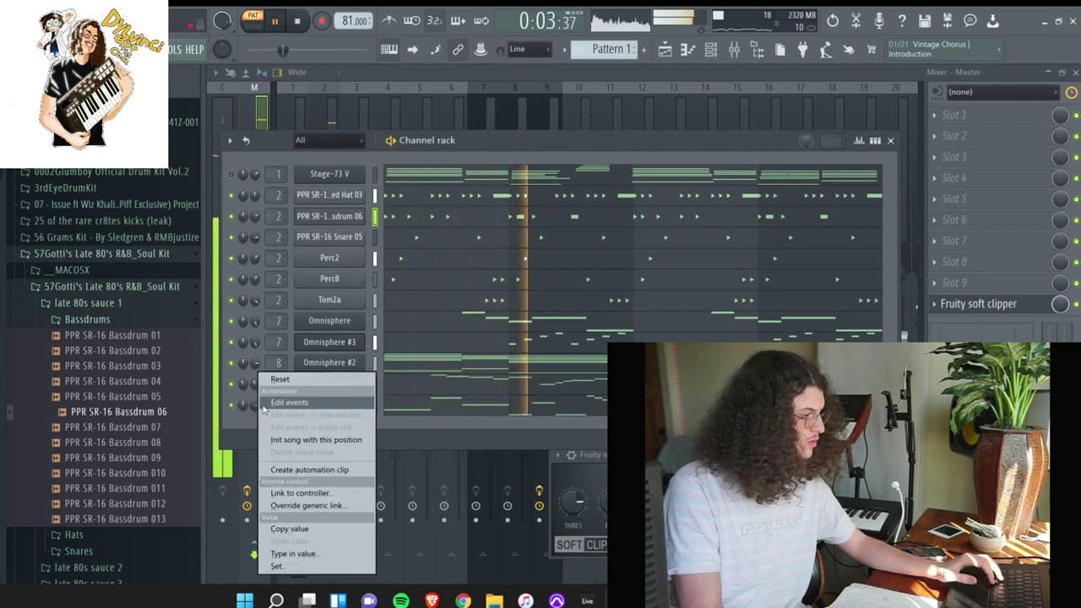
click(281, 382)
right_click(345, 178)
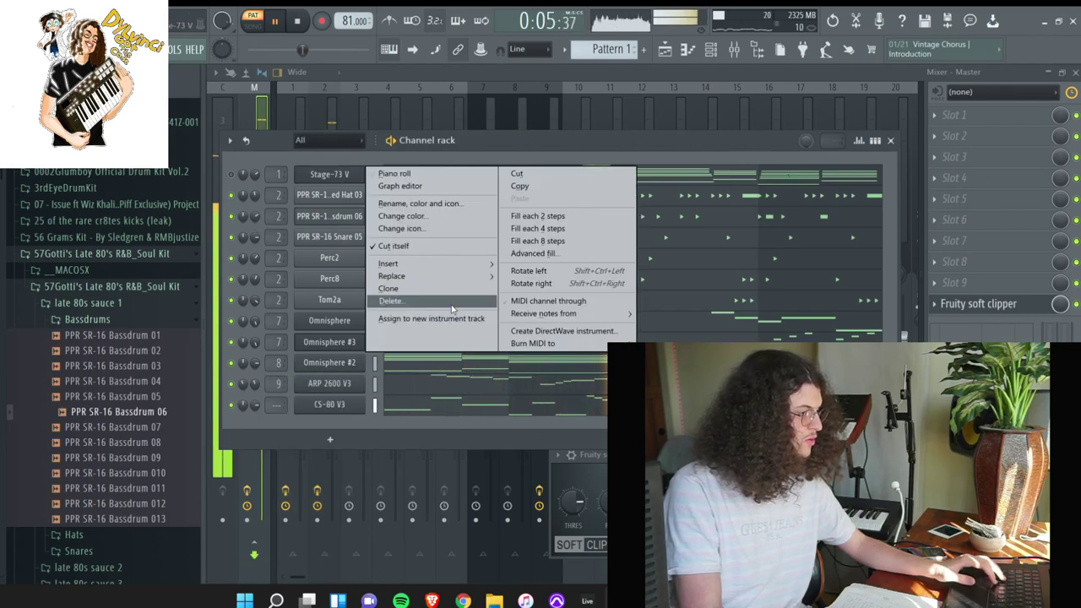
click(449, 302)
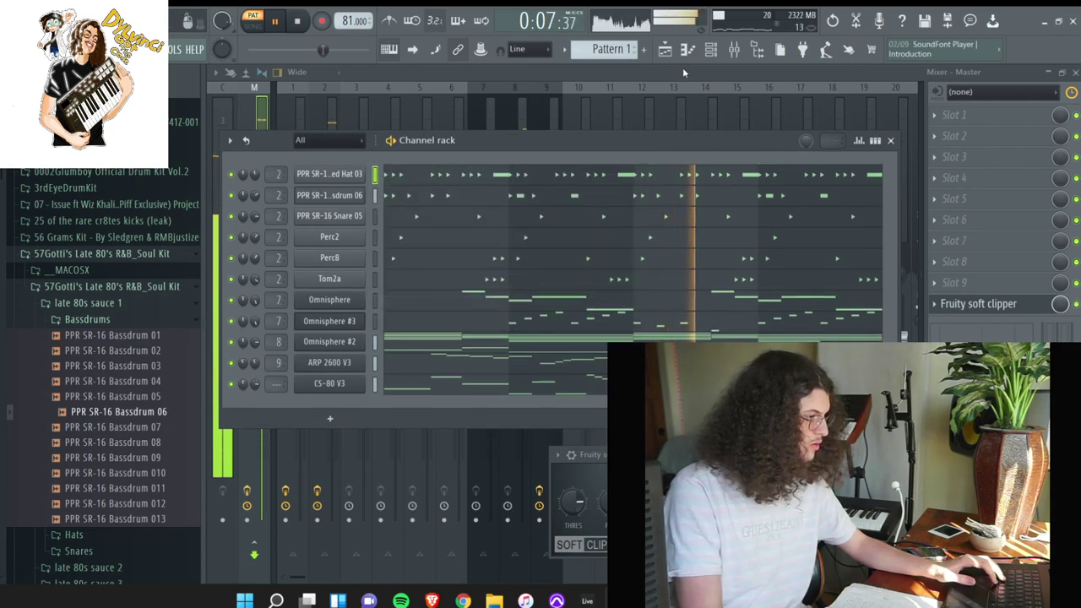
Split Pattern 1 by channel into separate clips in the playlist
click(668, 50)
drag(556, 165, 363, 64)
right_click(588, 48)
click(659, 262)
Spread the stacked drum, Omnisphere, ARP 2600 and CS-80 clips onto separate playlist tracks 1 to 11, all starting at bar 1
drag(461, 134, 405, 419)
key(space)
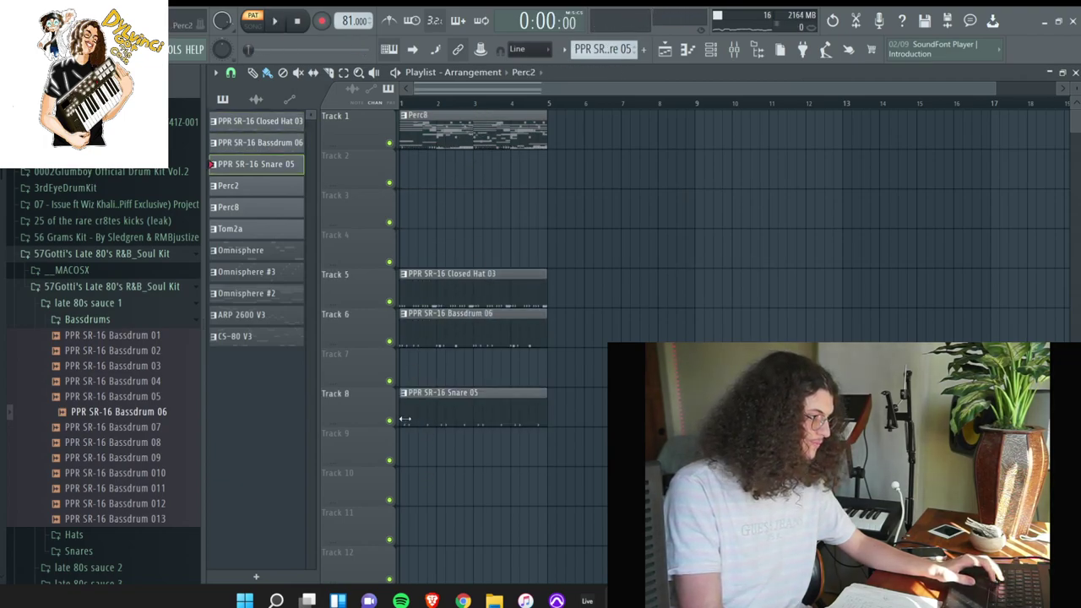
drag(462, 121, 428, 443)
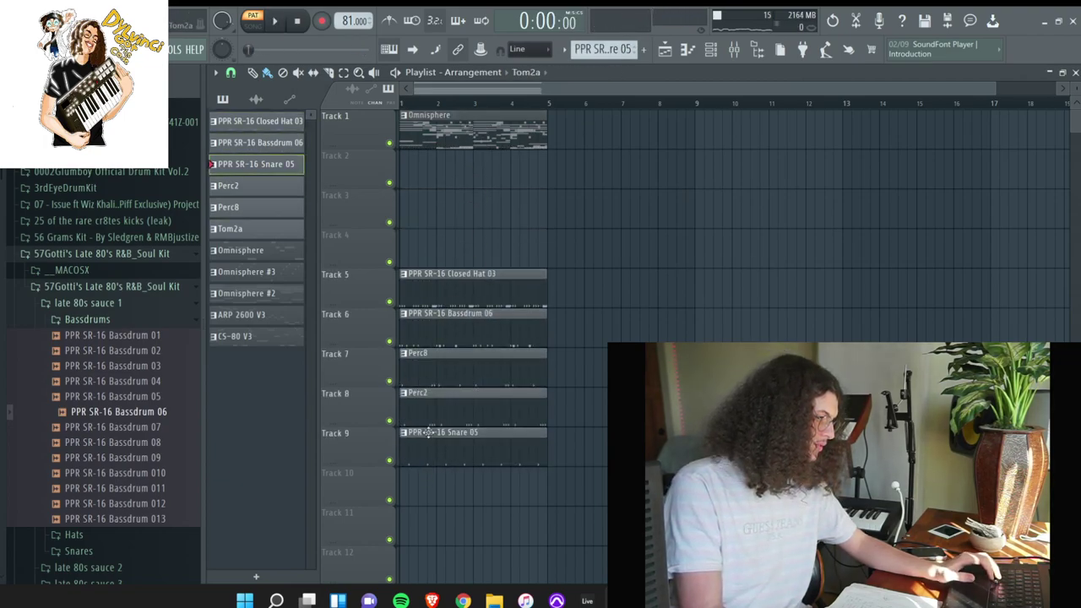
drag(228, 228, 423, 473)
drag(477, 137, 475, 262)
drag(474, 135, 457, 171)
drag(524, 458, 436, 172)
drag(516, 528, 451, 249)
Duplicate all clips to bar 5 and trim the first CS-80 V3 clip to start midway through bar 2
drag(449, 130, 443, 514)
key(ctrl+b)
drag(417, 125, 418, 123)
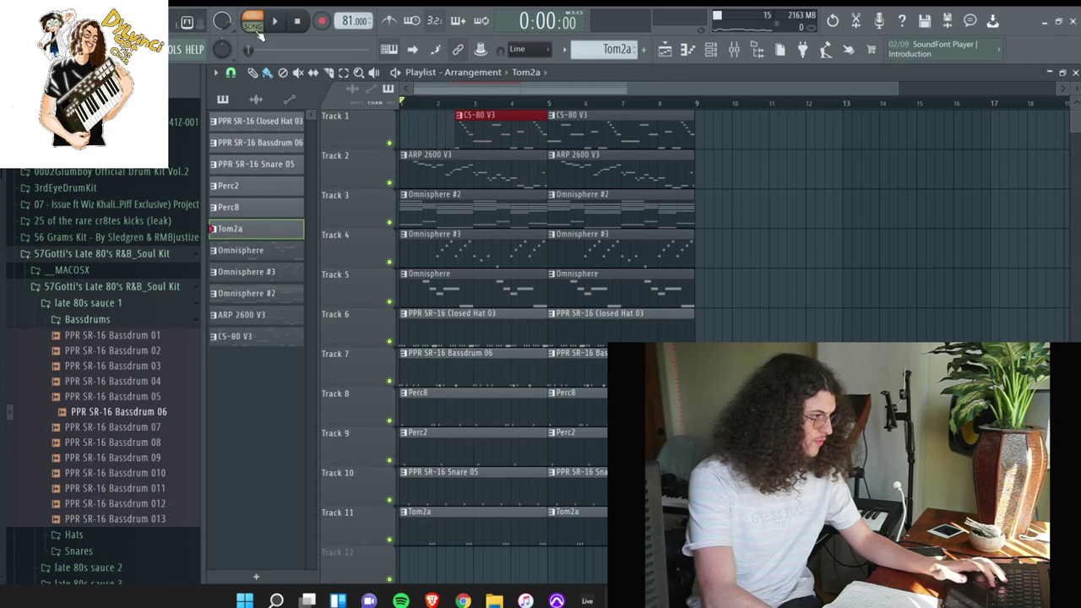
Play the arrangement in song mode, stop it and delete the first ARP 2600 V3 clip on Track 2
key(space)
drag(609, 532, 502, 124)
ctrl+click(703, 242)
key(space)
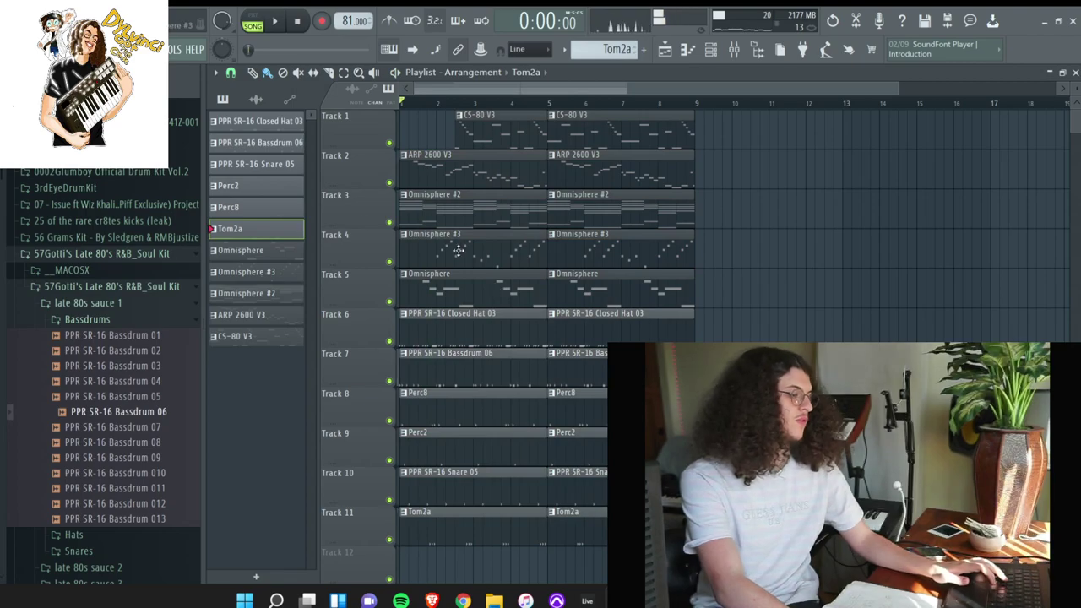
right_click(405, 175)
Place the Dylvinci Tag sample from Dylvinci Loop Kit Vol. 4 on Track 12 at bar 1 and play the song
scroll(92, 177, up, 3)
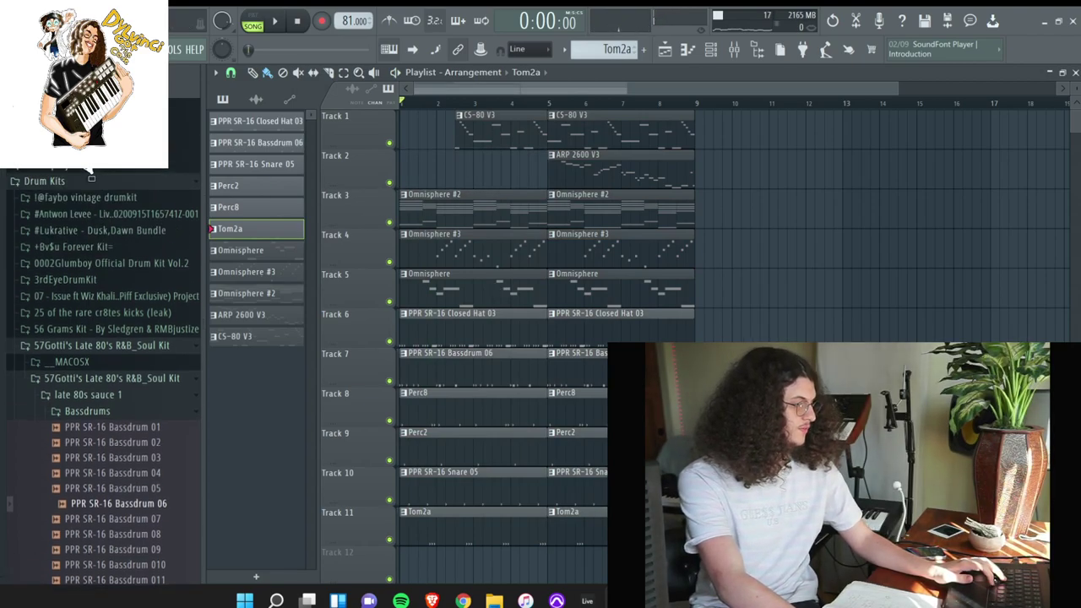
click(48, 181)
click(59, 247)
click(80, 280)
drag(462, 580, 406, 574)
key(F6)
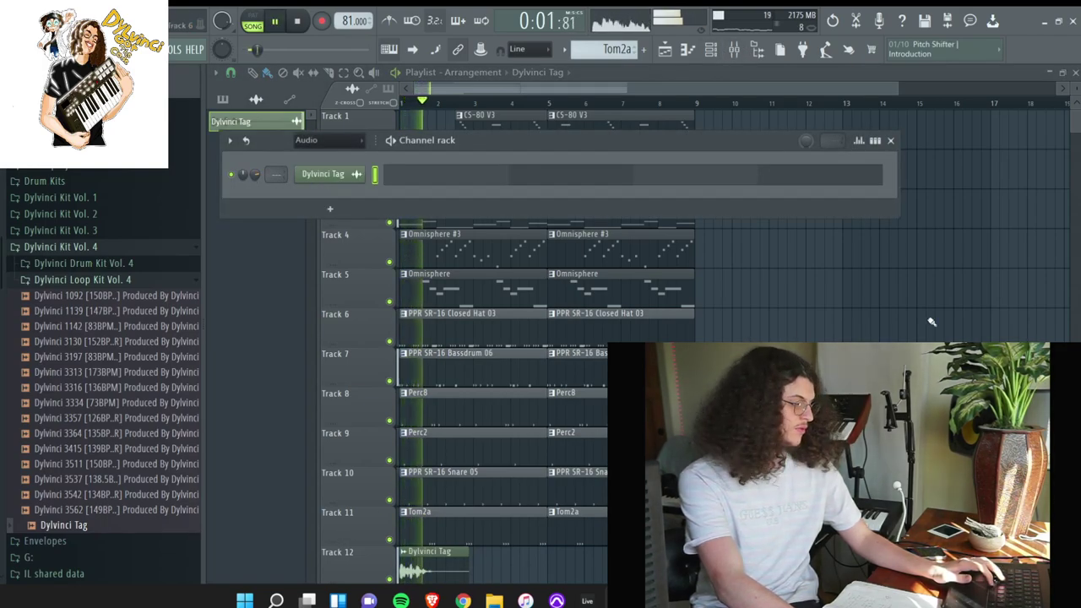
key(F6)
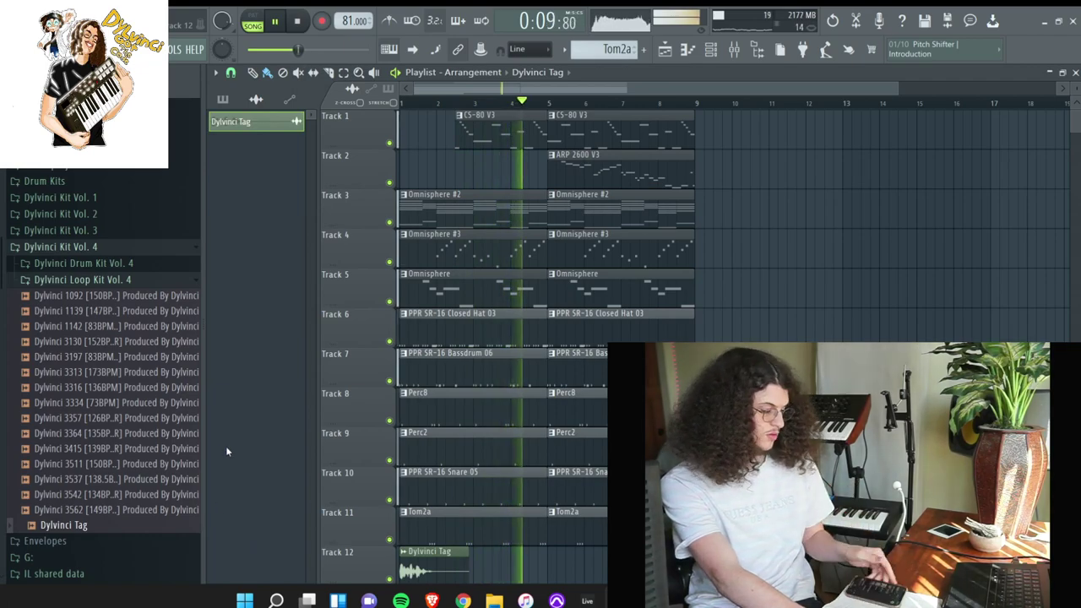
Duplicate the clips of bars 5–8 to bar 9 and delete the copied ARP 2600 V3 and CS-80 V3 clips
drag(678, 541, 584, 113)
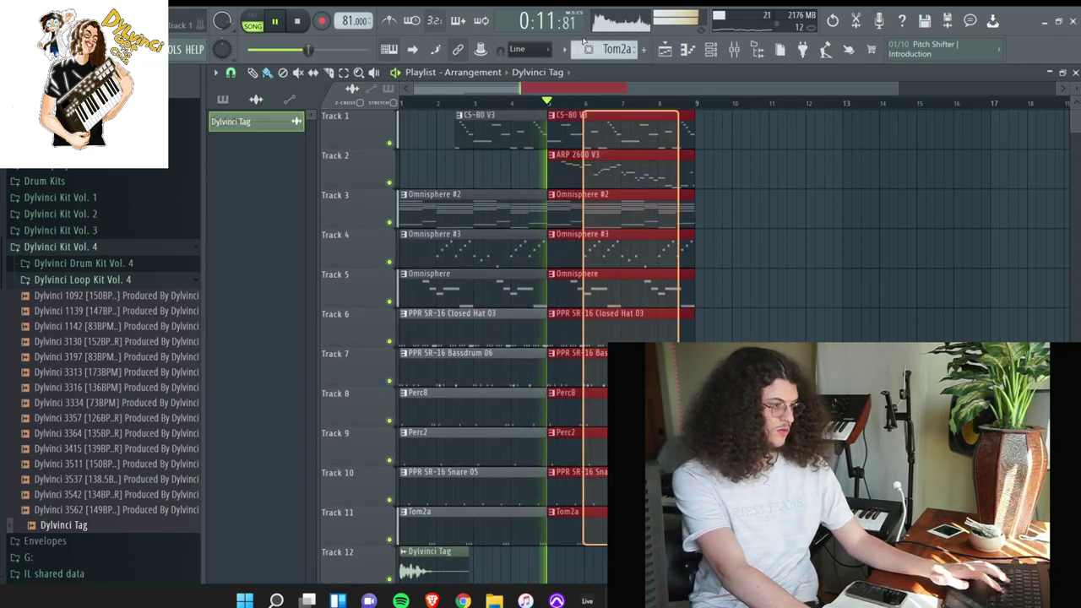
key(ctrl+b)
right_click(789, 176)
right_click(785, 139)
Duplicate the remaining clips of bar 9 to bar 13 and delete the Omnisphere clips on Track 5 at bars 9 and 13
key(ctrl+b)
right_click(760, 290)
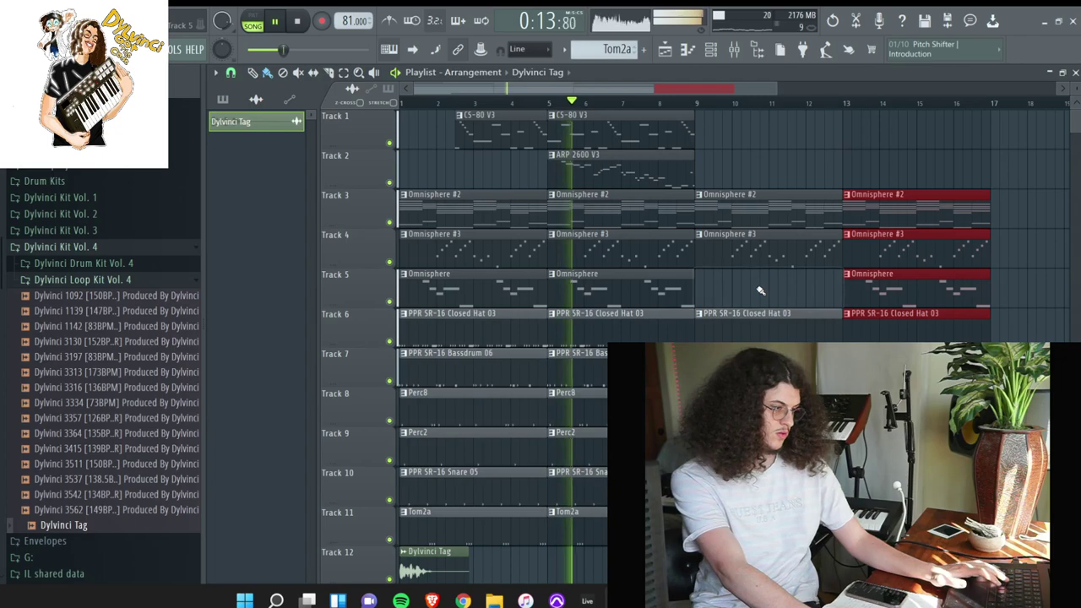
right_click(961, 284)
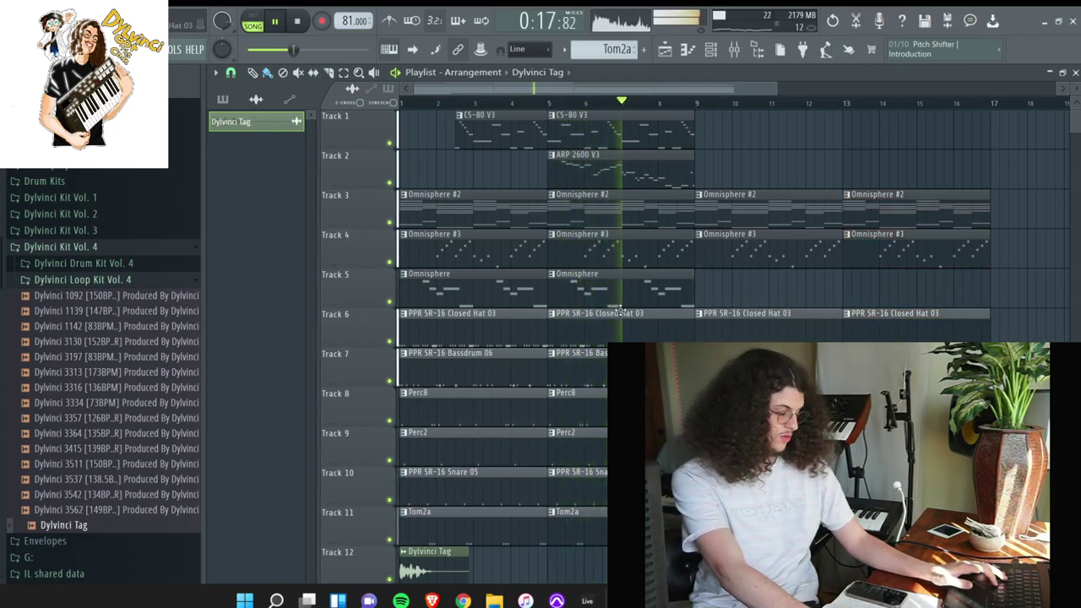
Shorten the drum clips starting at bar 5 to end about a quarter into bar 8 and duplicate the whole arrangement to bar 17
drag(685, 316, 688, 520)
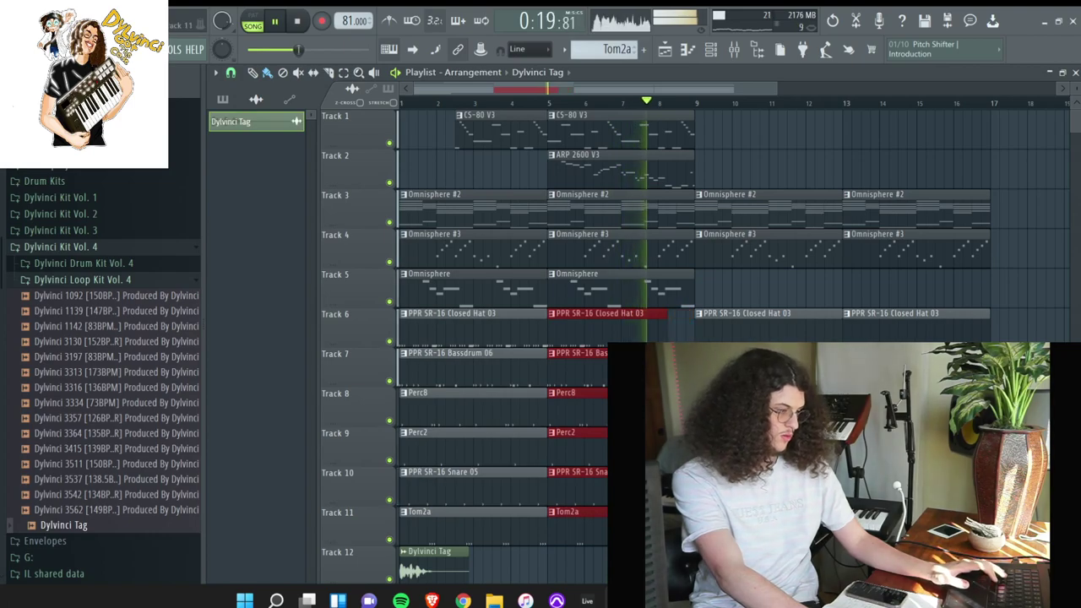
drag(1026, 570, 384, 93)
key(ctrl+b)
scroll(867, 157, left, 8)
key(ctrl+d)
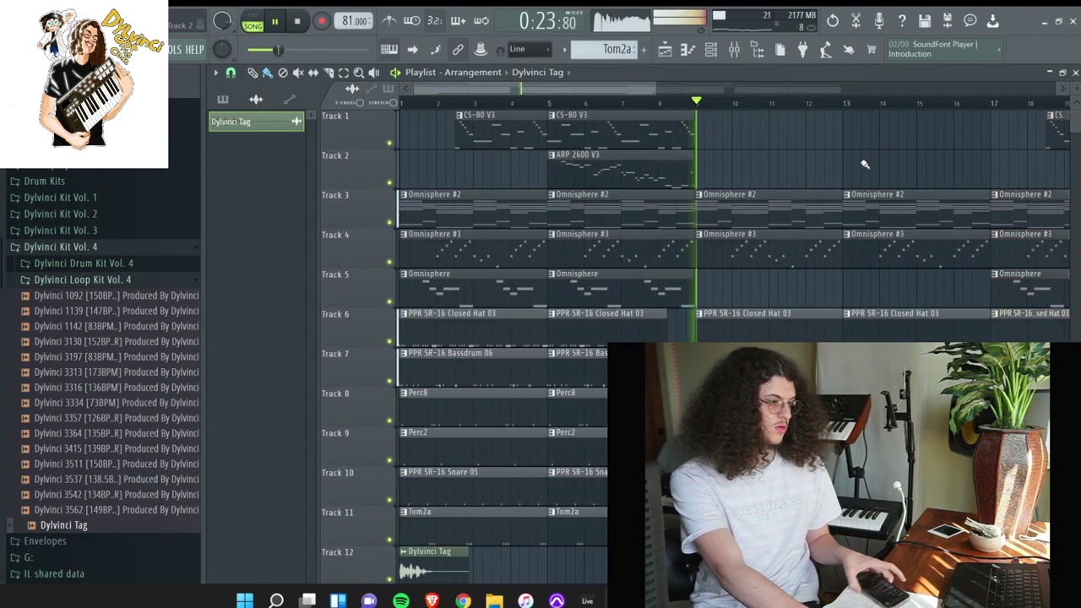
Add full CS-80 V3 clips on Track 1 at bars 9 and 13
click(621, 291)
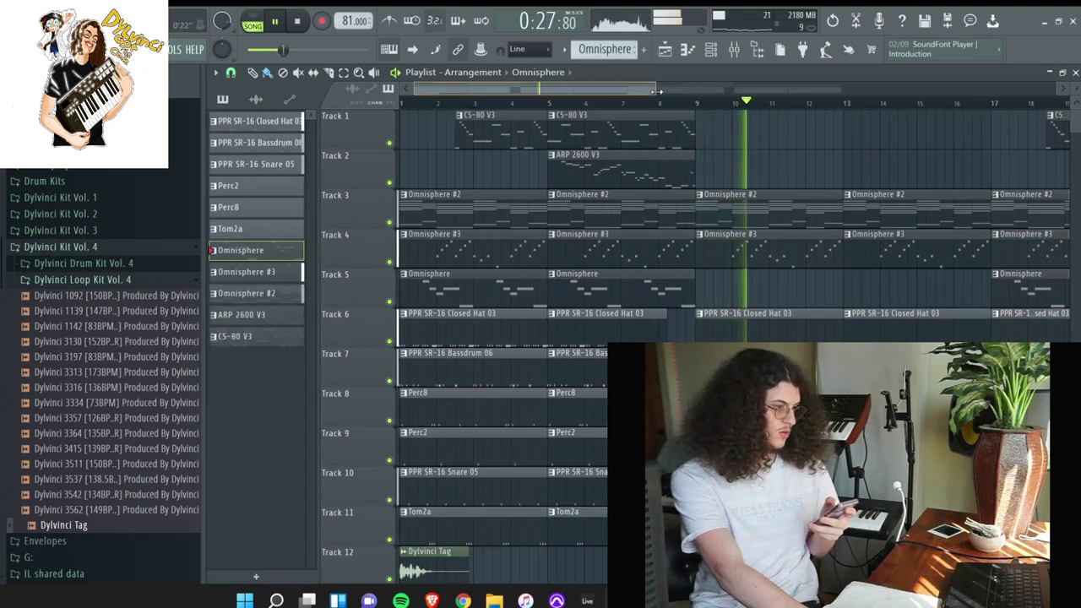
drag(656, 90, 933, 123)
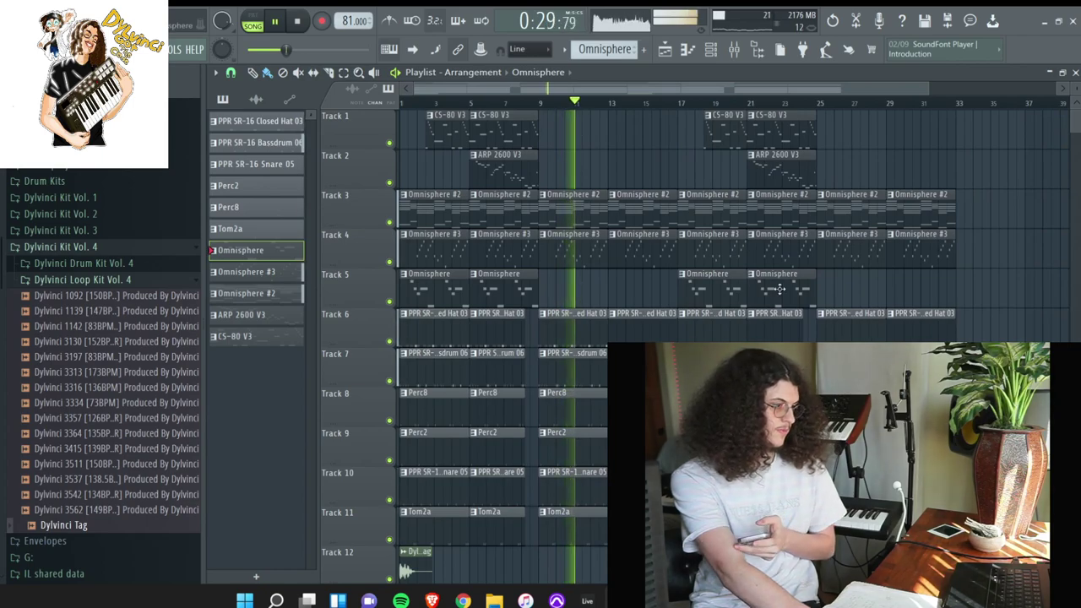
click(497, 129)
drag(572, 132, 554, 142)
click(617, 135)
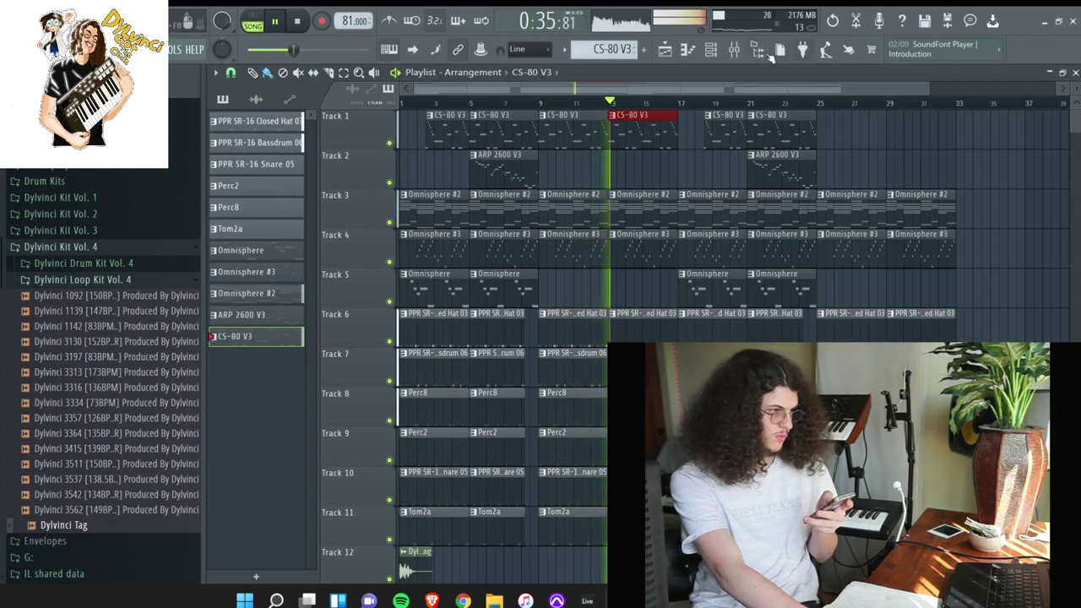
Load Kontakt onto the CS-80 V3 bass channel, transpose its notes down an octave and return to the playlist
click(711, 50)
scroll(118, 182, up, 4)
click(74, 127)
drag(53, 189, 331, 408)
click(507, 389)
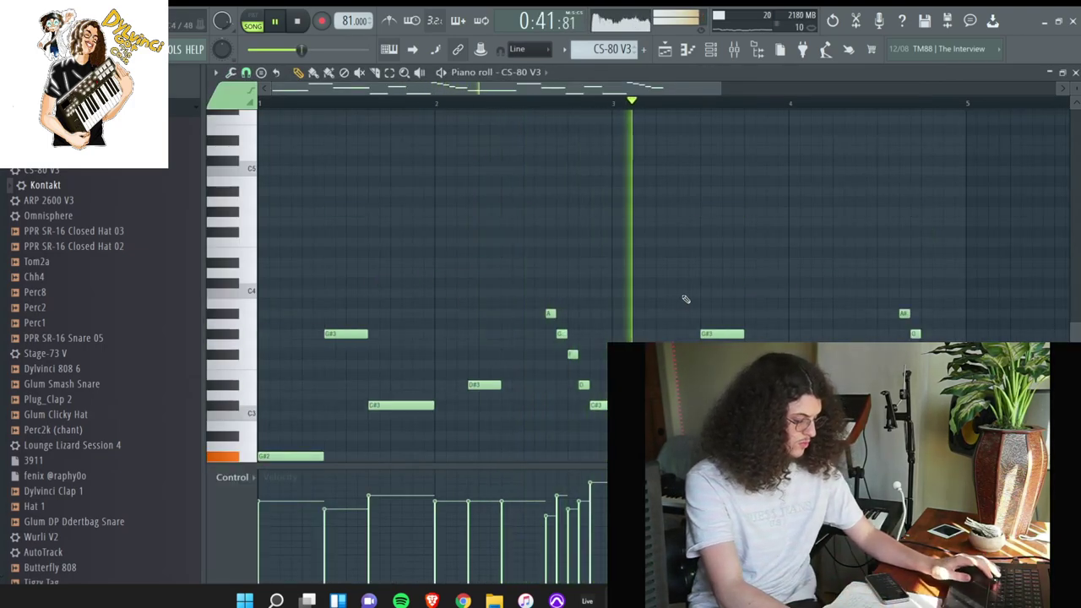
scroll(752, 283, down, 3)
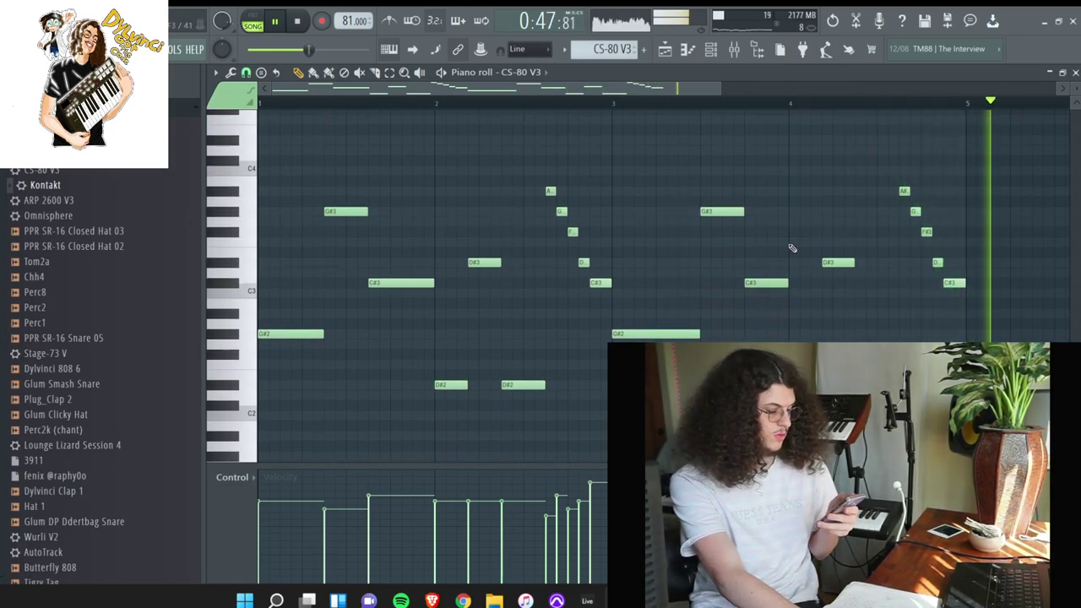
click(665, 51)
key(space)
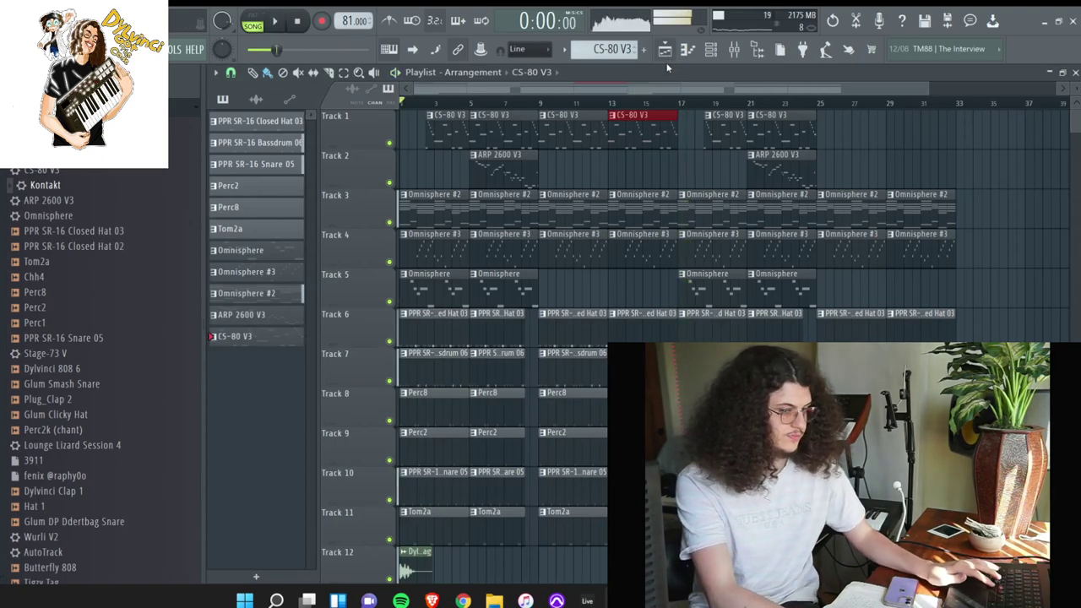